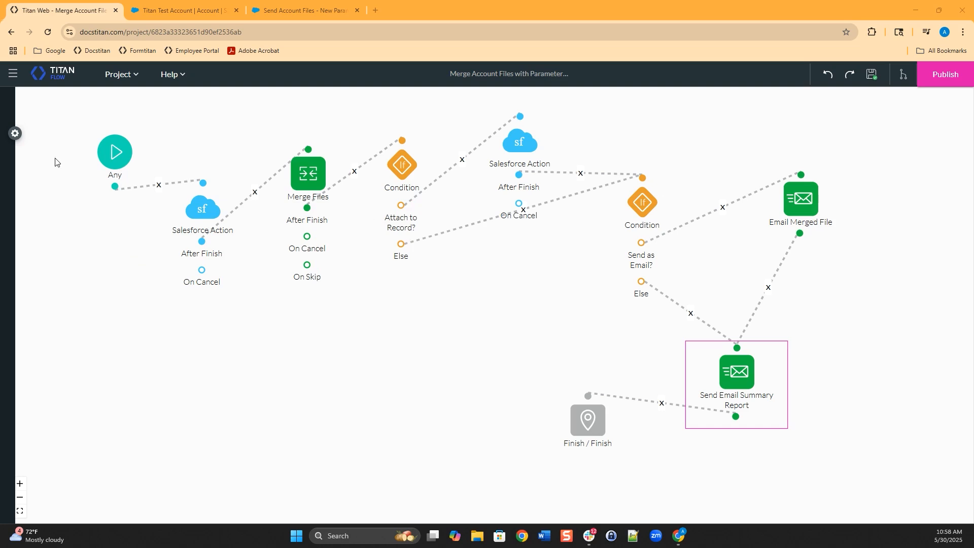
- Open Project settings to show the Merge Account Files flow's Overview, with its Live status and publish date
left_click(15, 134)
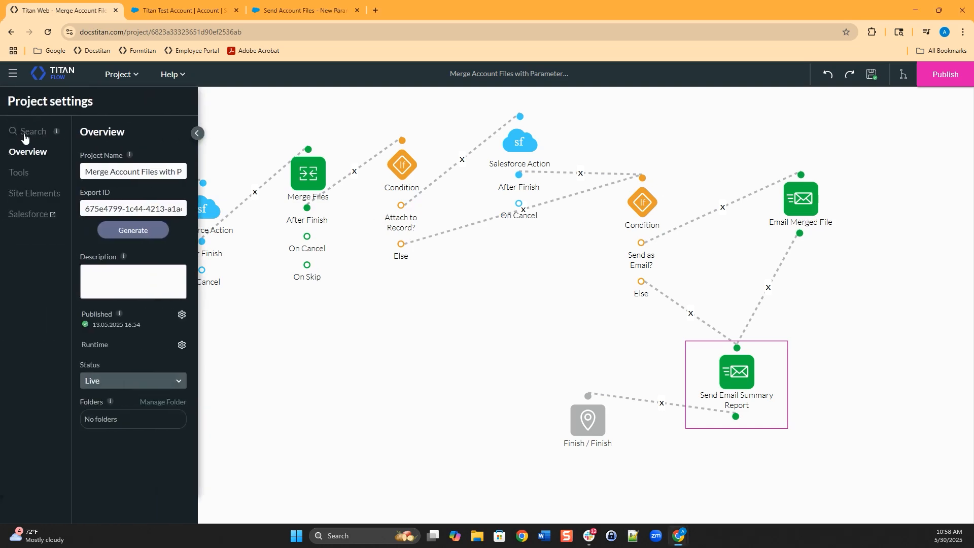
- Review the static custom variables document-ids, send-as-email, attach-to-record and email-to, then close the list
left_click(18, 173)
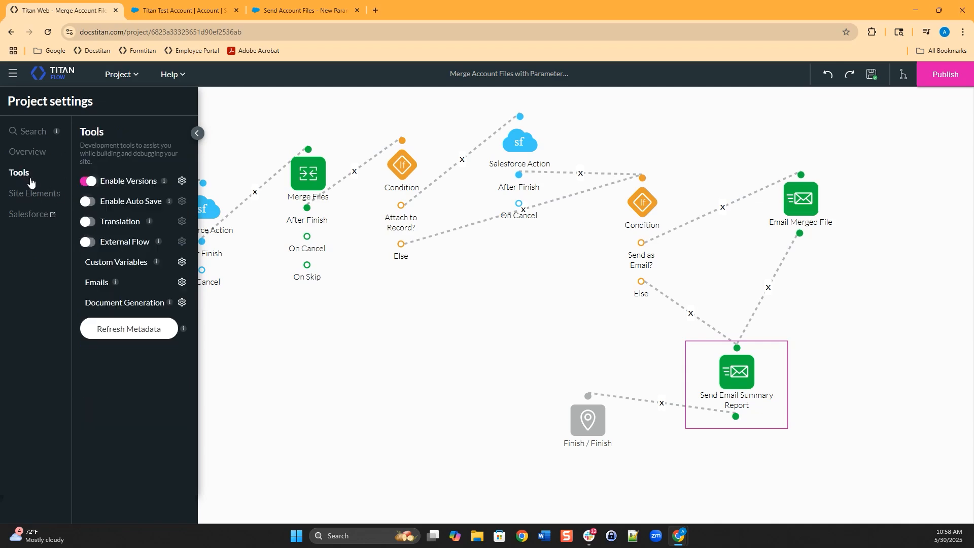
left_click(181, 263)
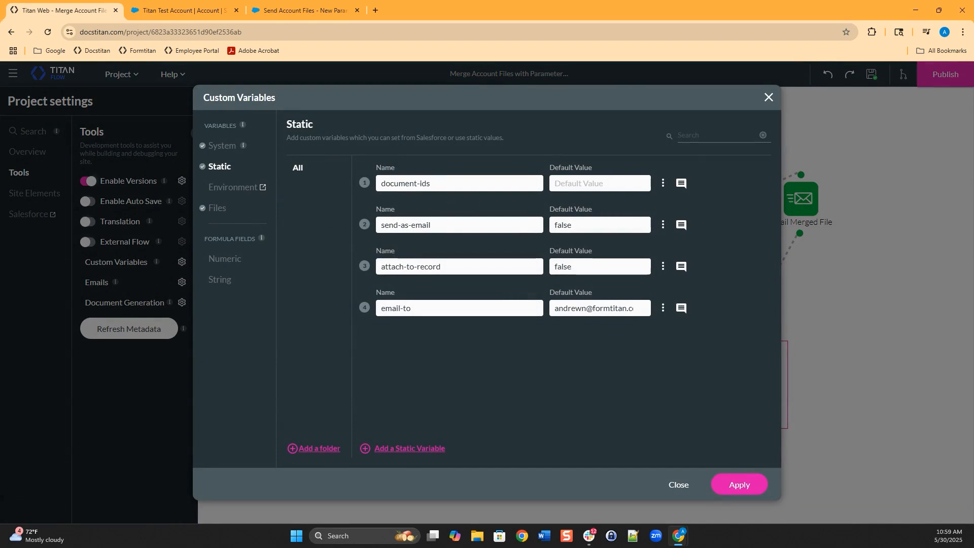
left_click_drag(331, 182, 351, 181)
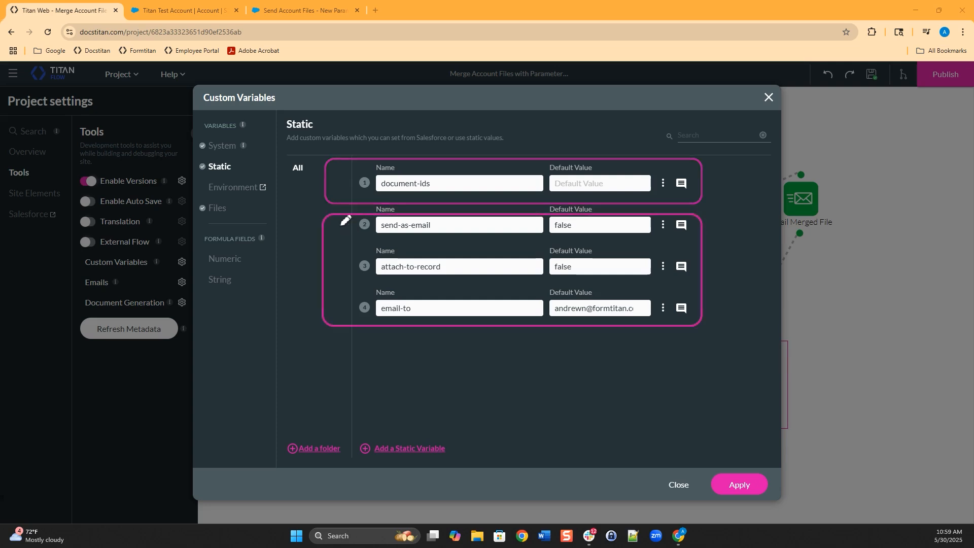
left_click_drag(333, 225, 355, 225)
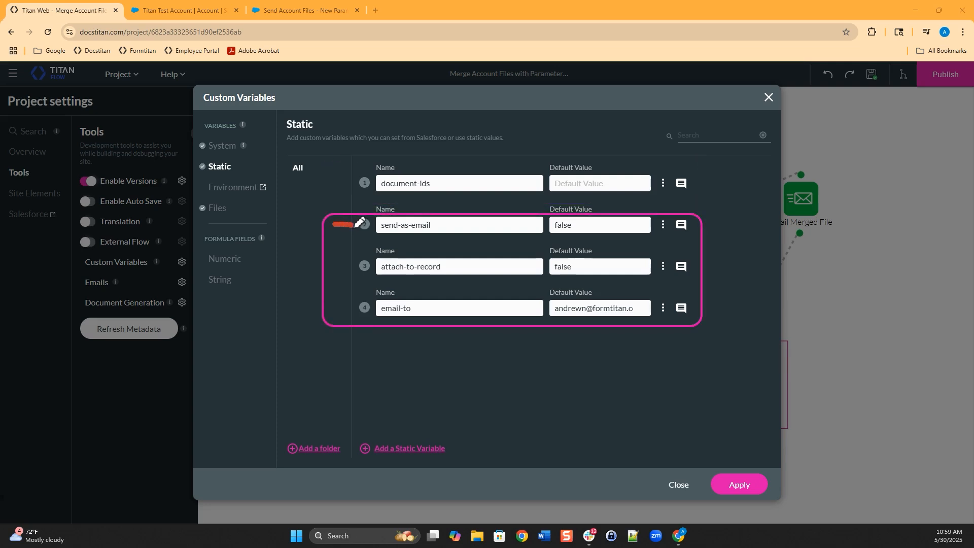
left_click_drag(335, 265, 355, 267)
left_click_drag(341, 308, 356, 308)
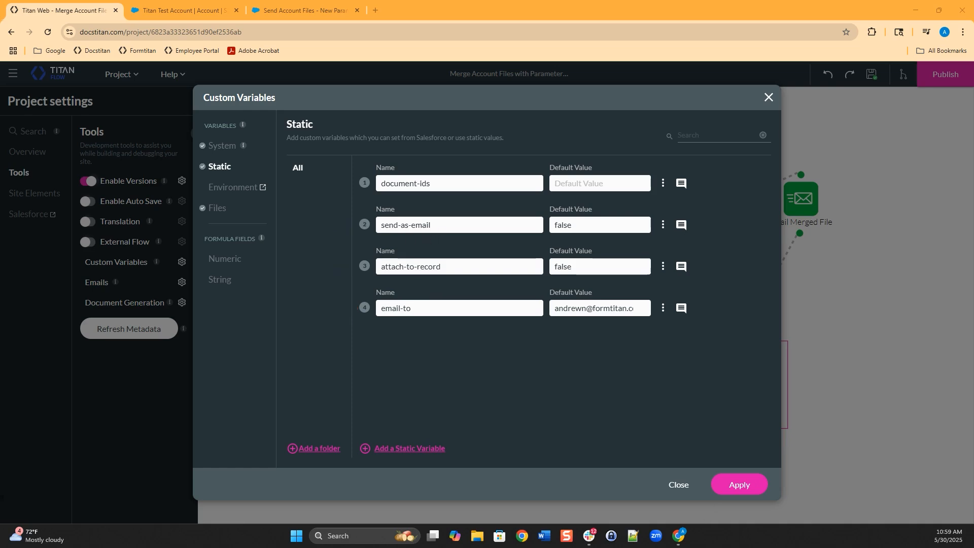
left_click(680, 485)
- Nudge the Attach to Record? condition up-left and check that its rule tests attach-to-record for true
left_click(194, 134)
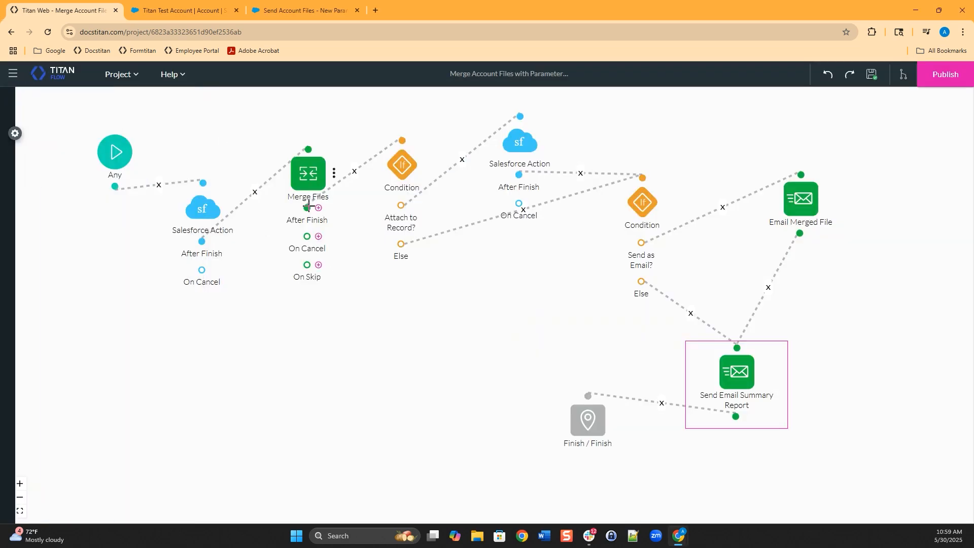
left_click_drag(396, 187, 386, 183)
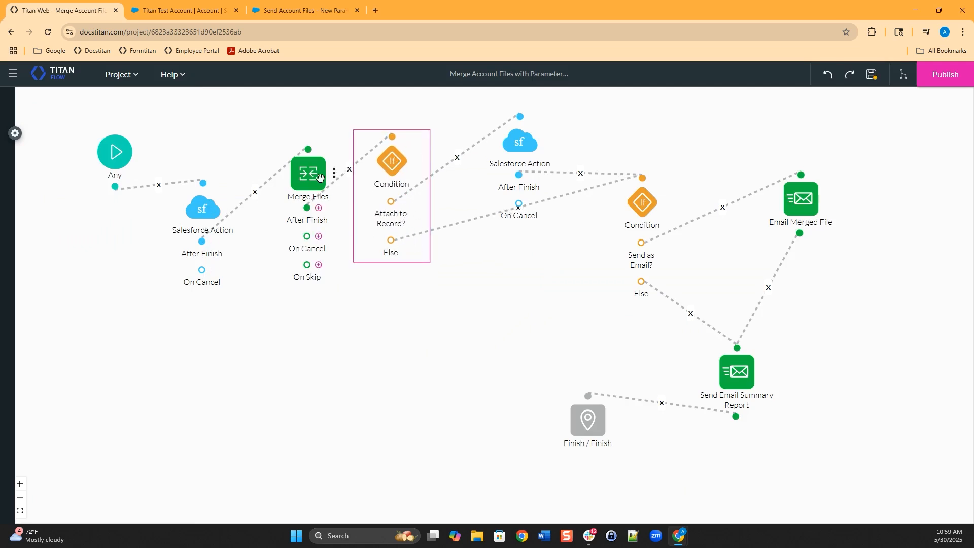
double_click(385, 166)
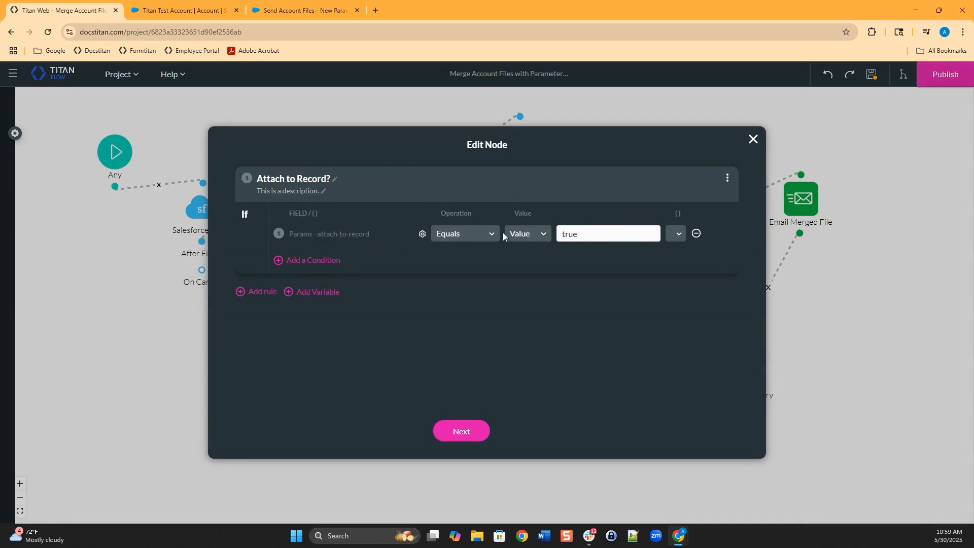
left_click(753, 140)
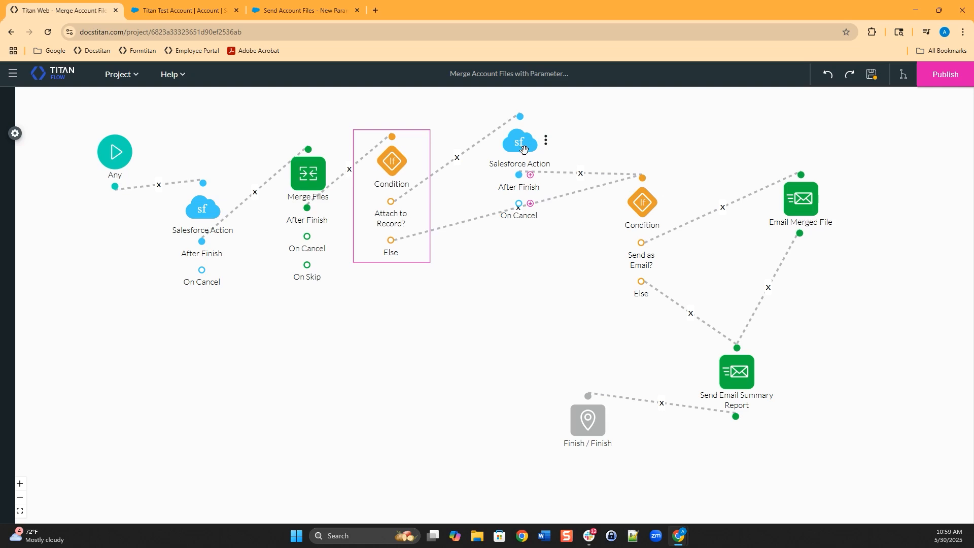
- Move the Send as Email? condition lower and check that its rule tests send-as-email equals true
left_click_drag(633, 206, 634, 241)
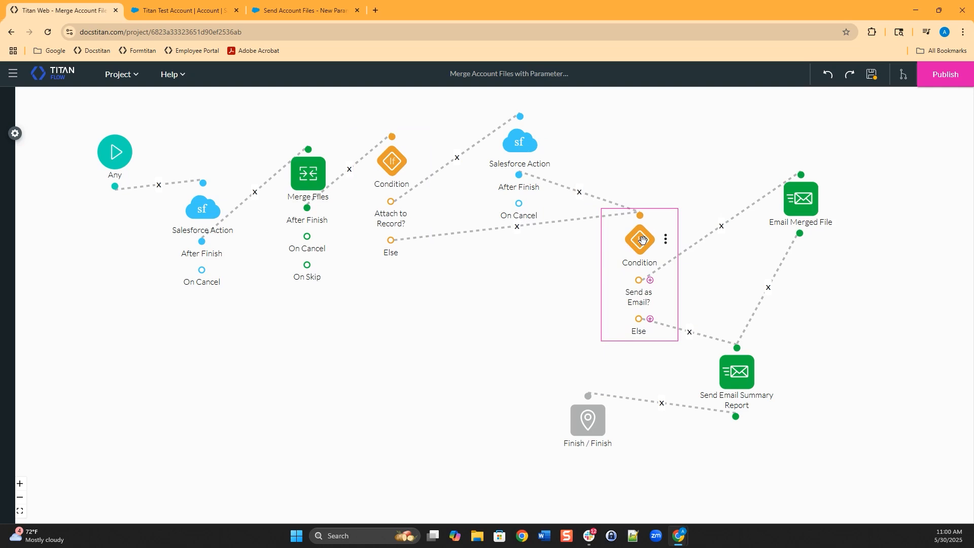
double_click(642, 240)
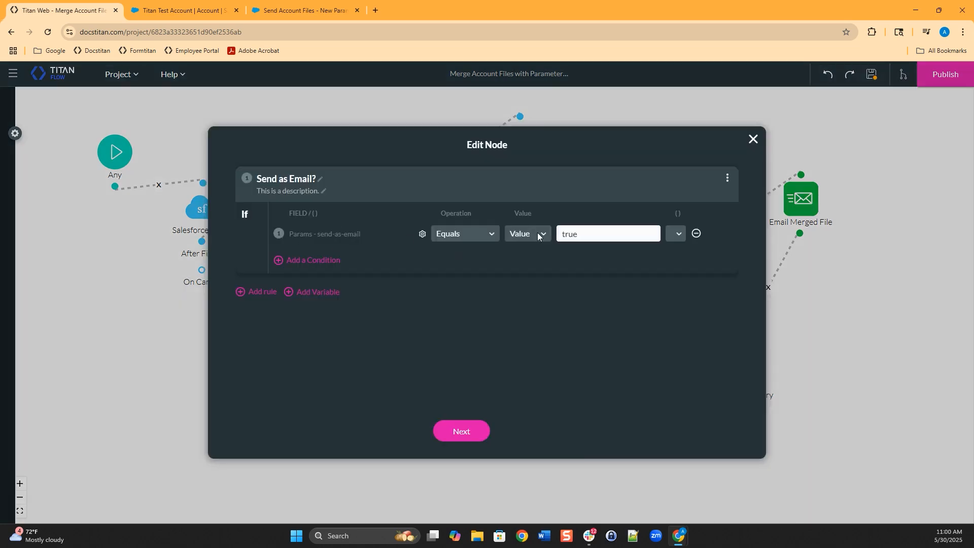
left_click(753, 145)
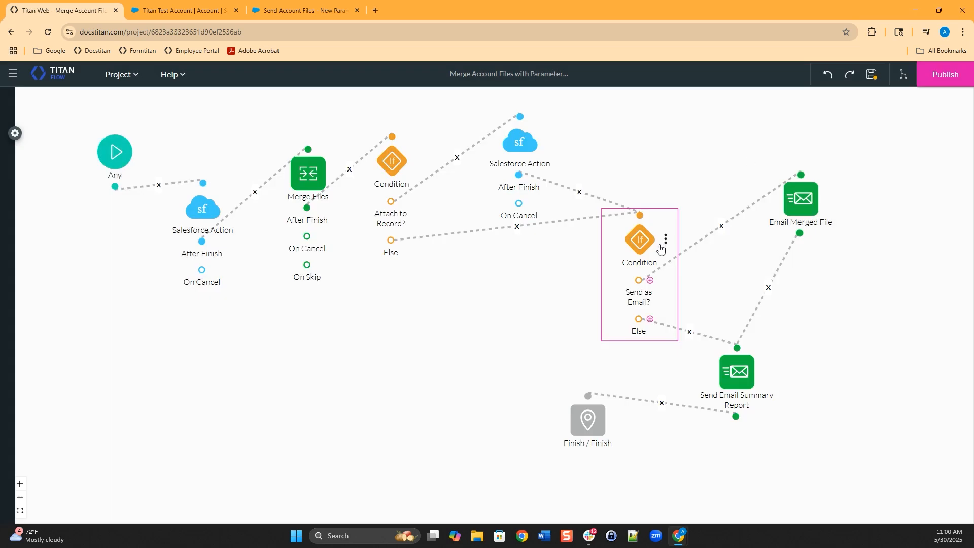
double_click(801, 201)
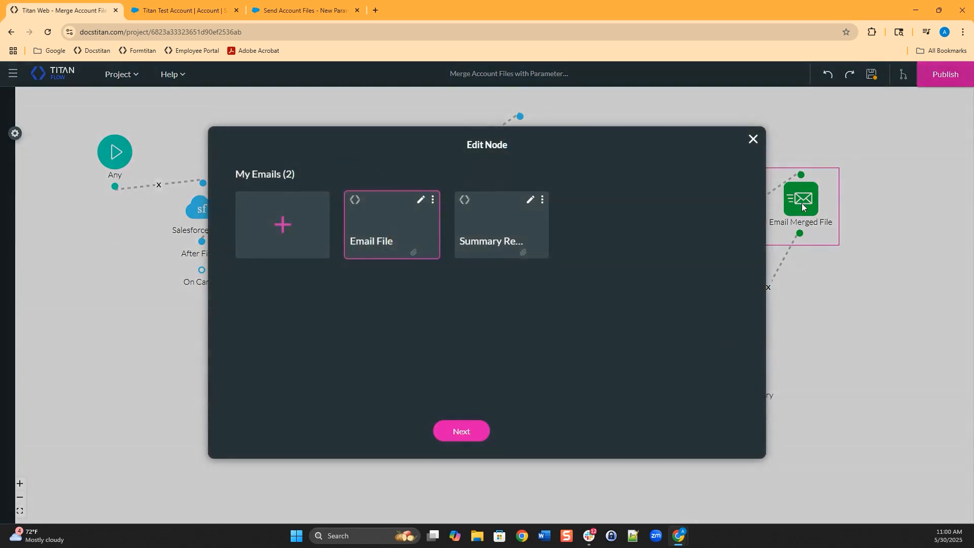
left_click(422, 202)
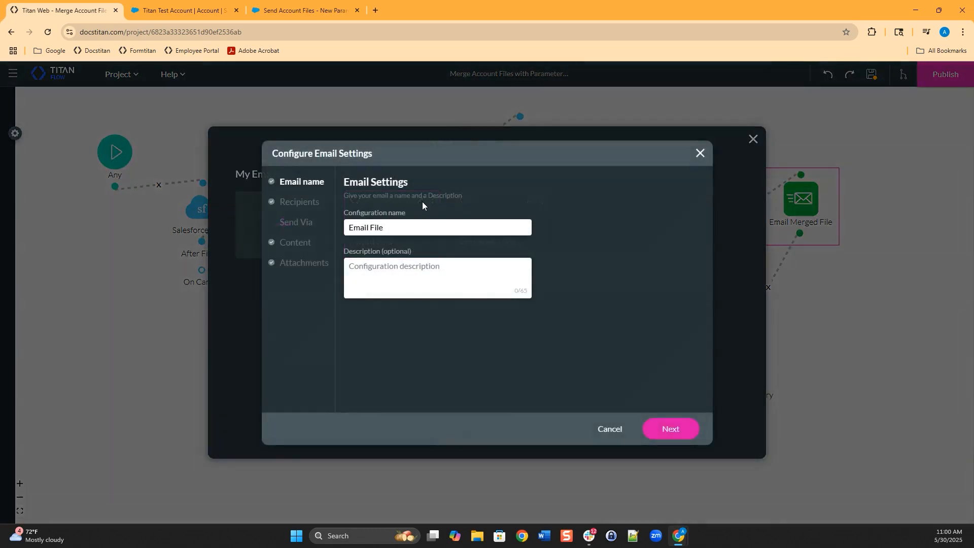
left_click(300, 203)
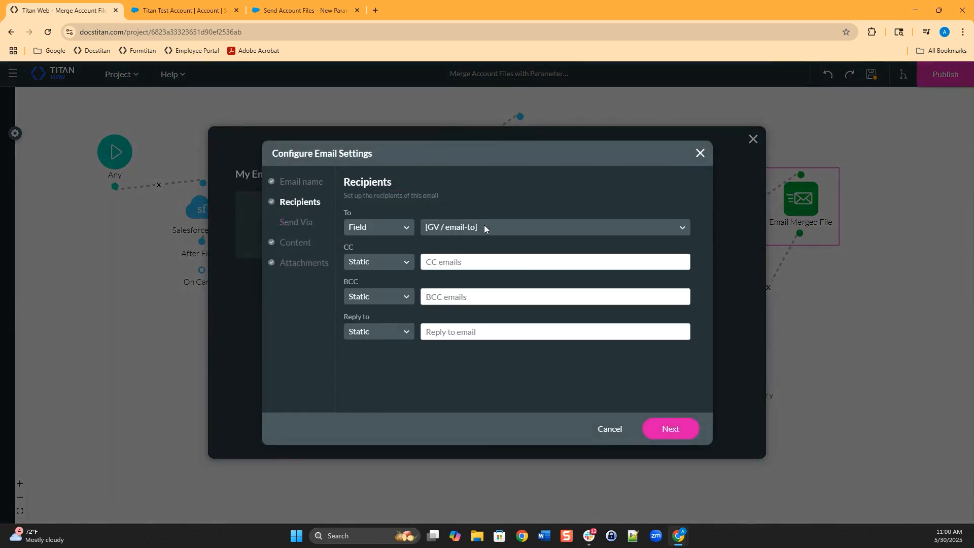
left_click(608, 428)
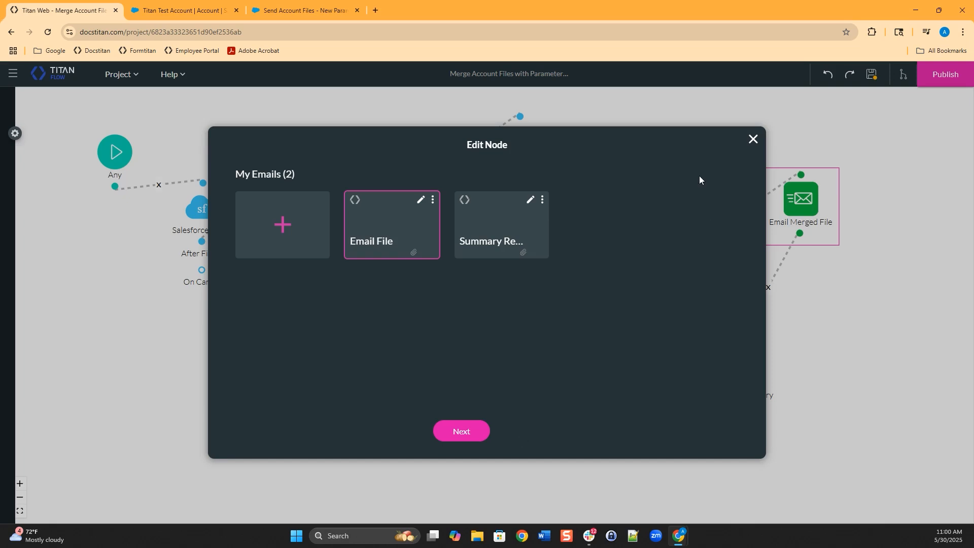
left_click(753, 140)
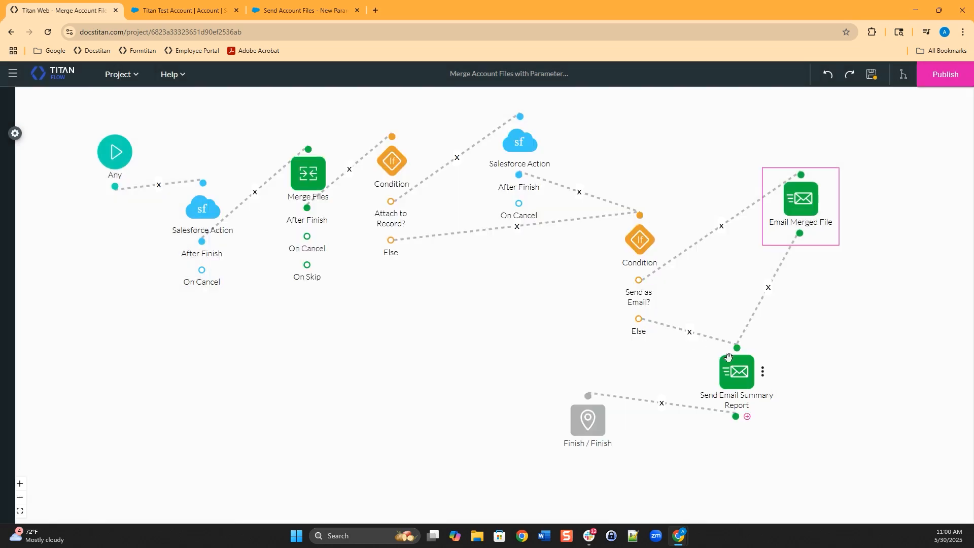
double_click(741, 383)
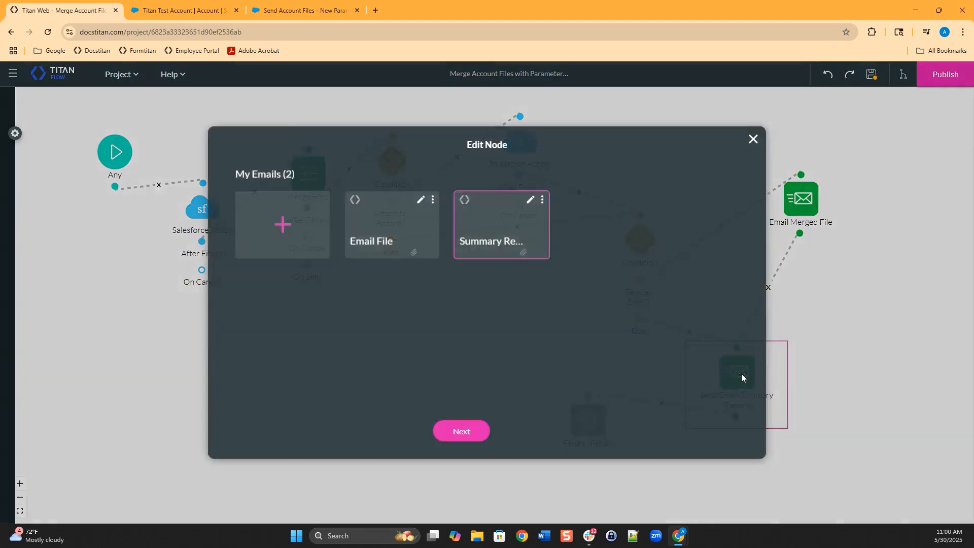
left_click(531, 201)
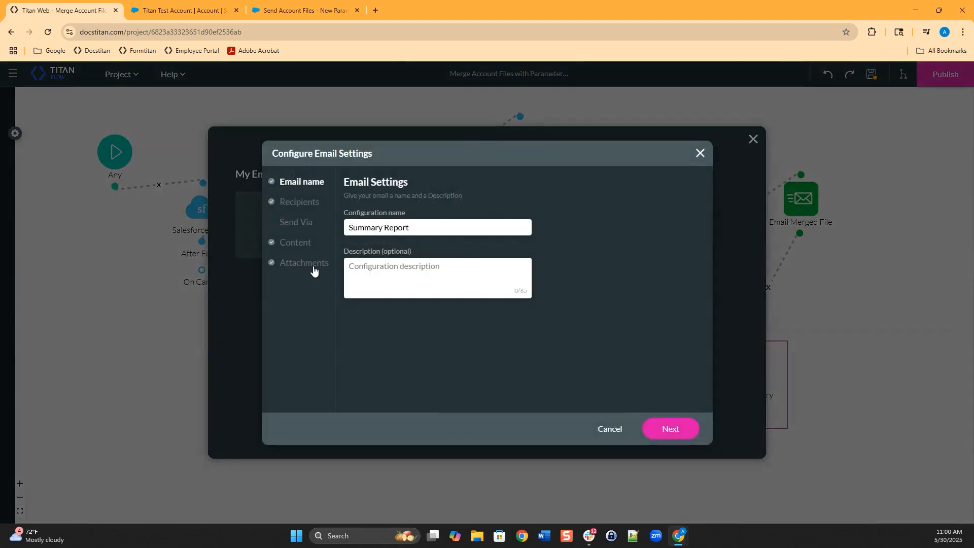
left_click(295, 243)
scroll(483, 347, "down", 2)
scroll(491, 356, "up", 2)
scroll(492, 356, "down", 2)
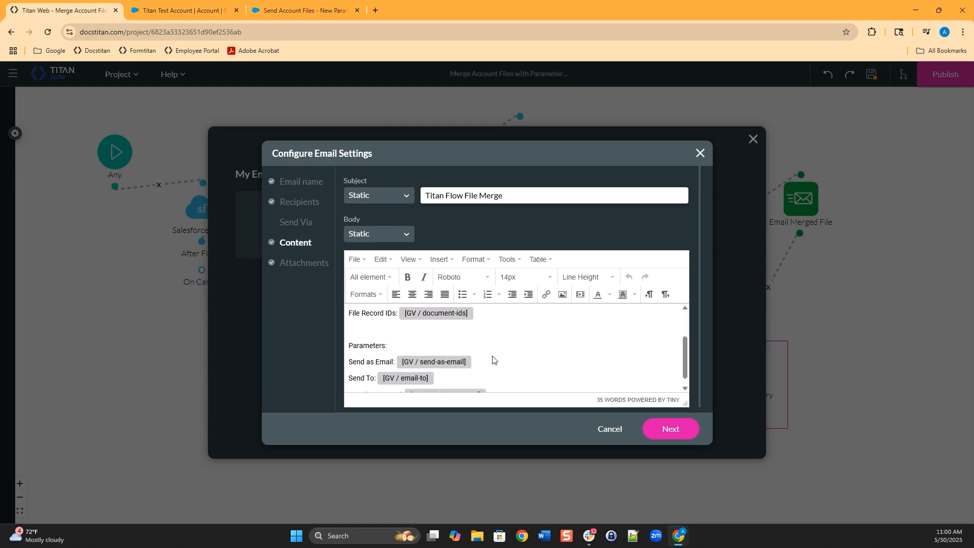
scroll(493, 360, "down", 1)
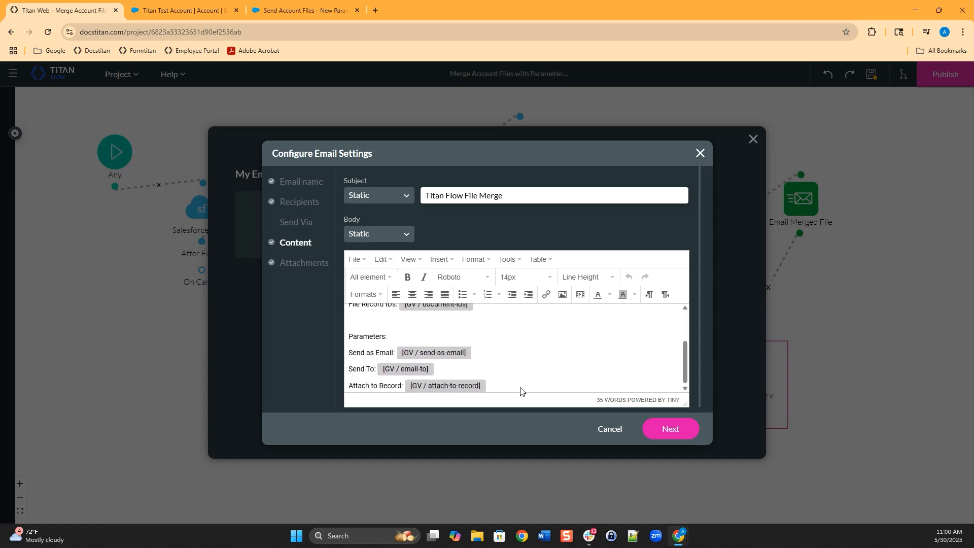
left_click(610, 429)
left_click(754, 139)
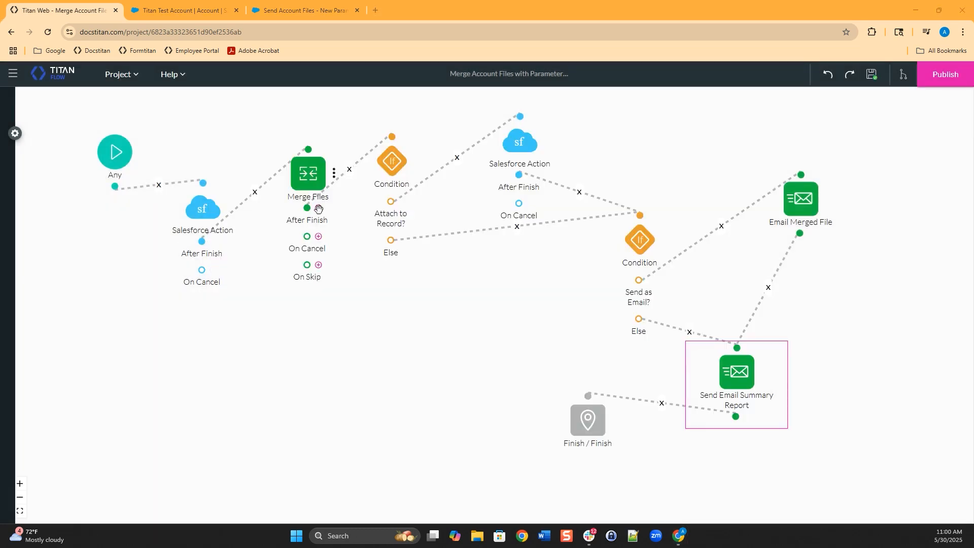
- Leave the Send Account Files flow for the flow list without saving
left_click(302, 11)
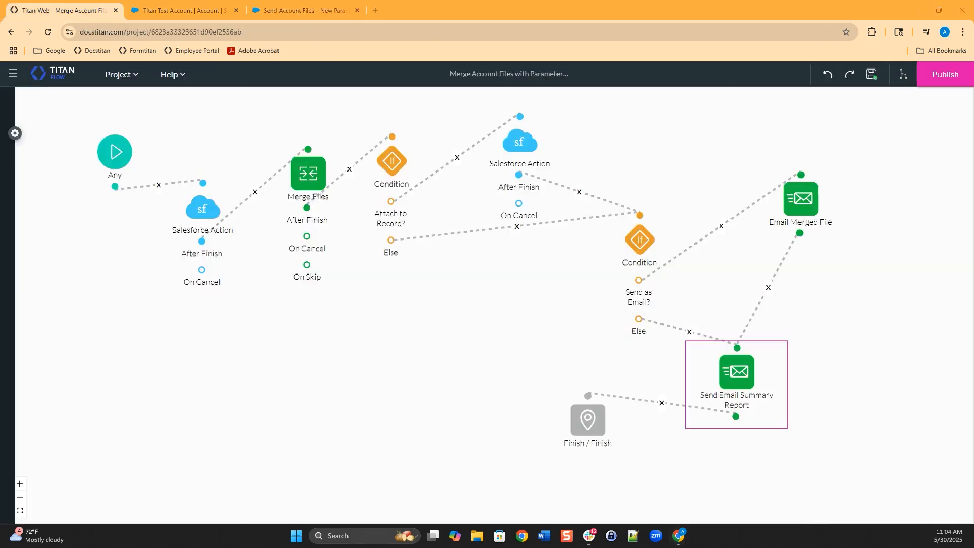
left_click(303, 10)
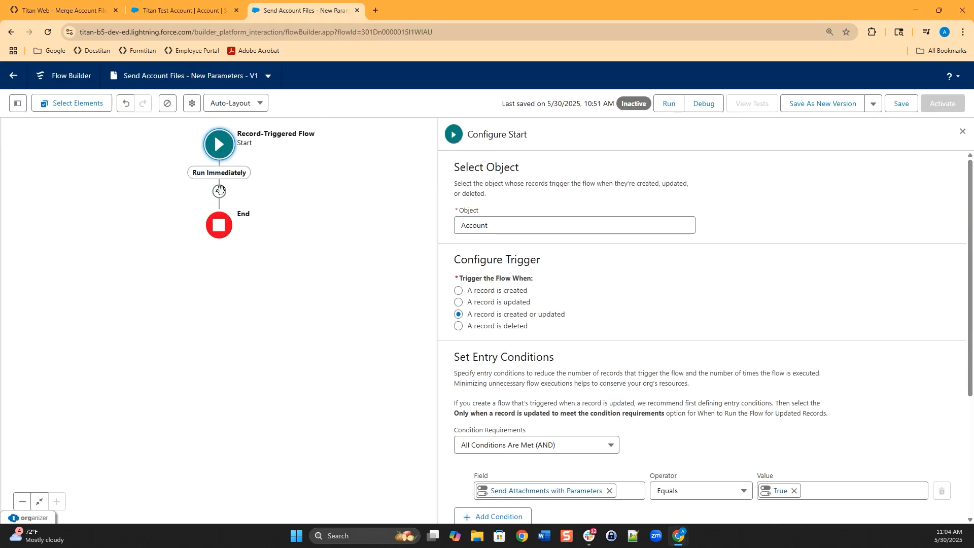
left_click(19, 78)
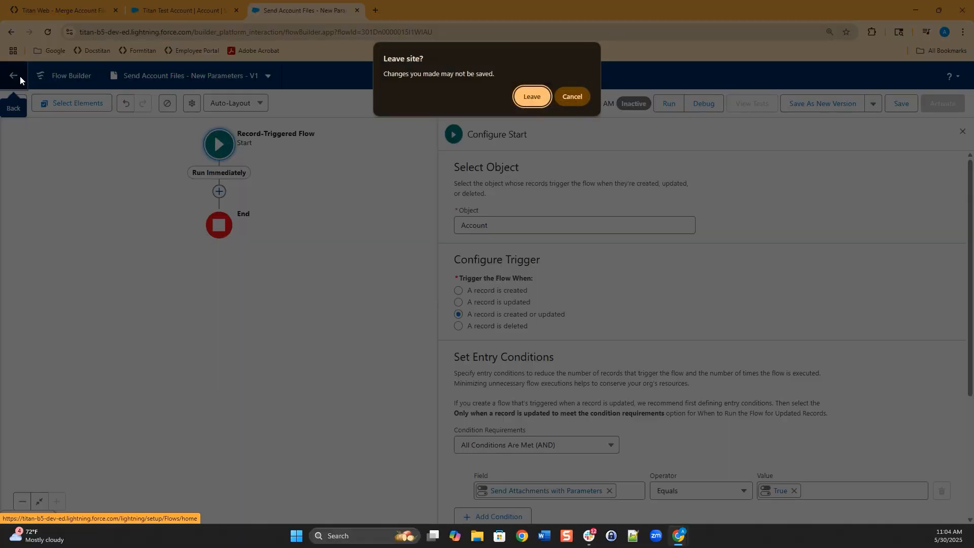
left_click(536, 97)
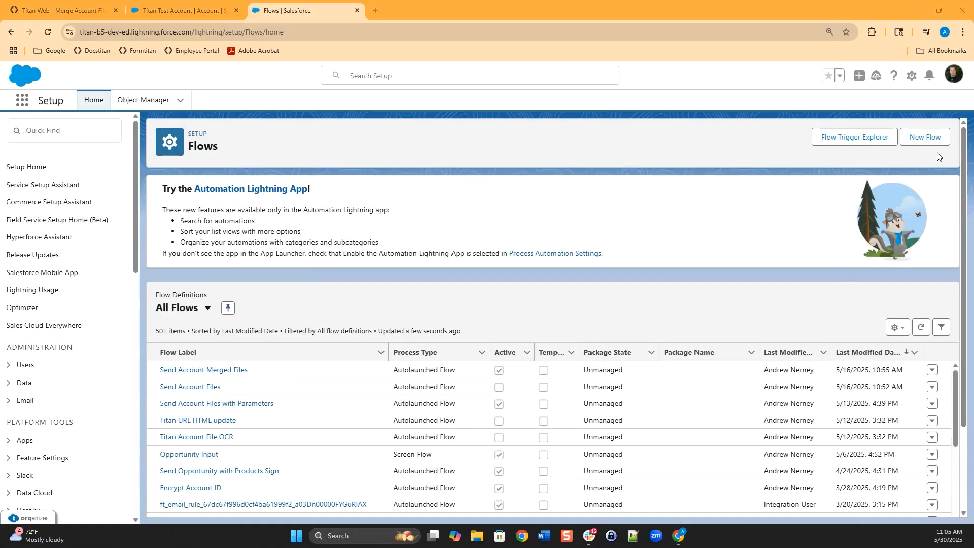
- Create a new Record-Triggered Flow, then switch to the Titan Test Account record tab
left_click(932, 138)
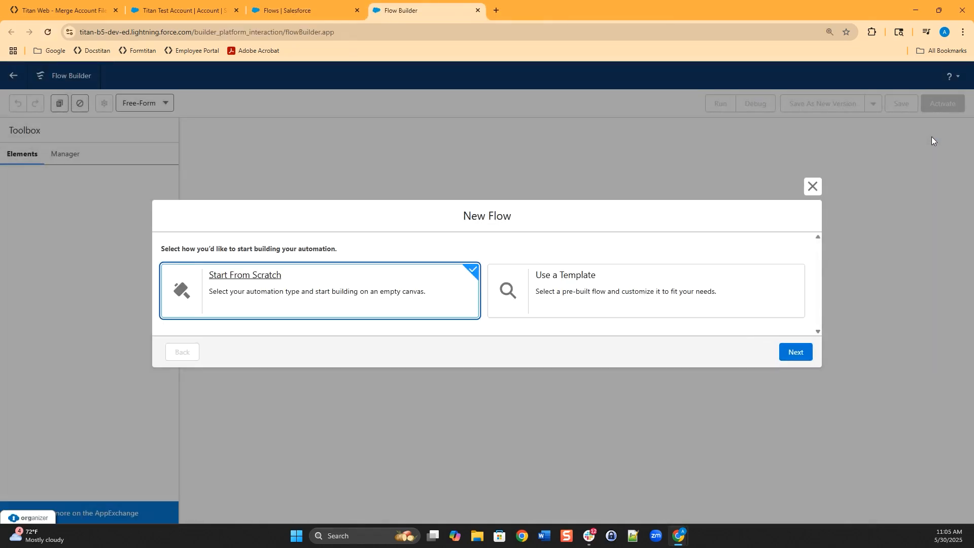
left_click(797, 351)
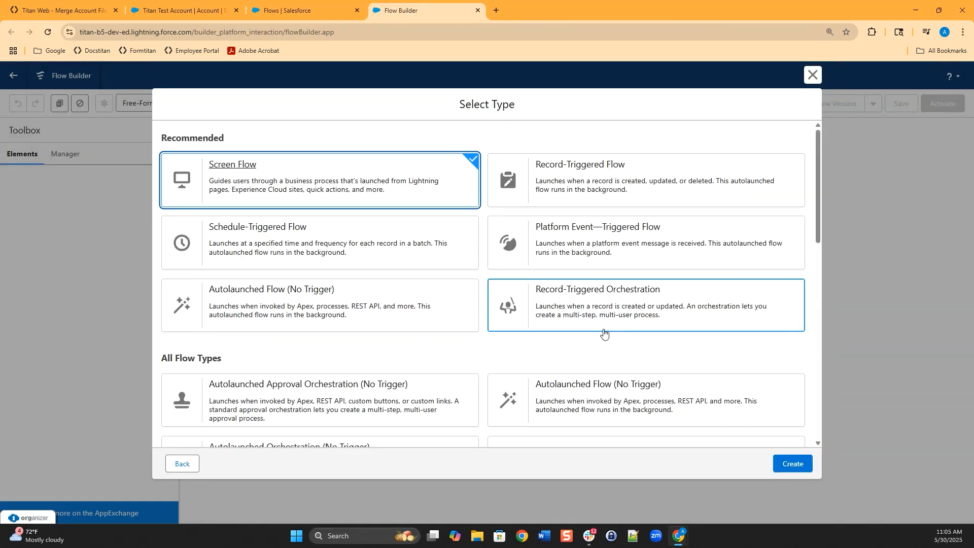
left_click(587, 170)
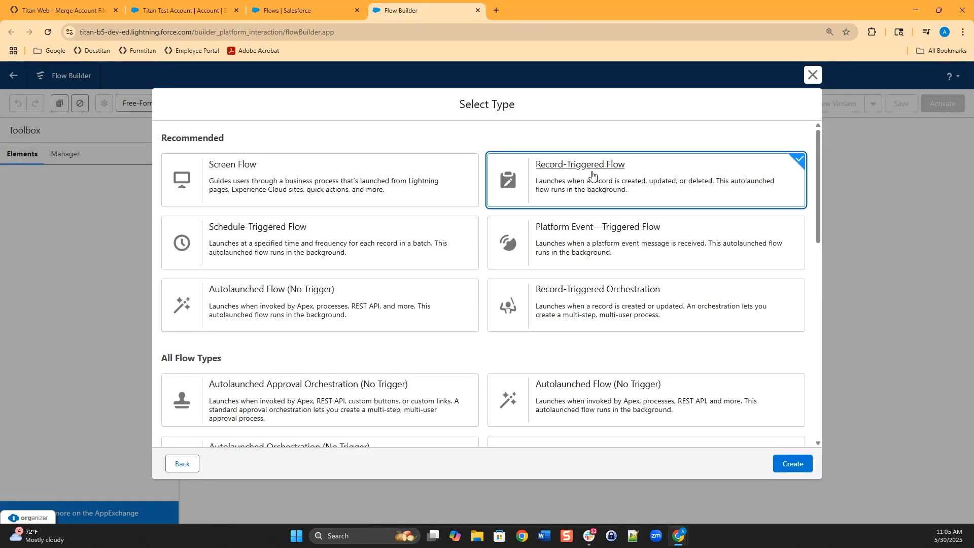
left_click(793, 464)
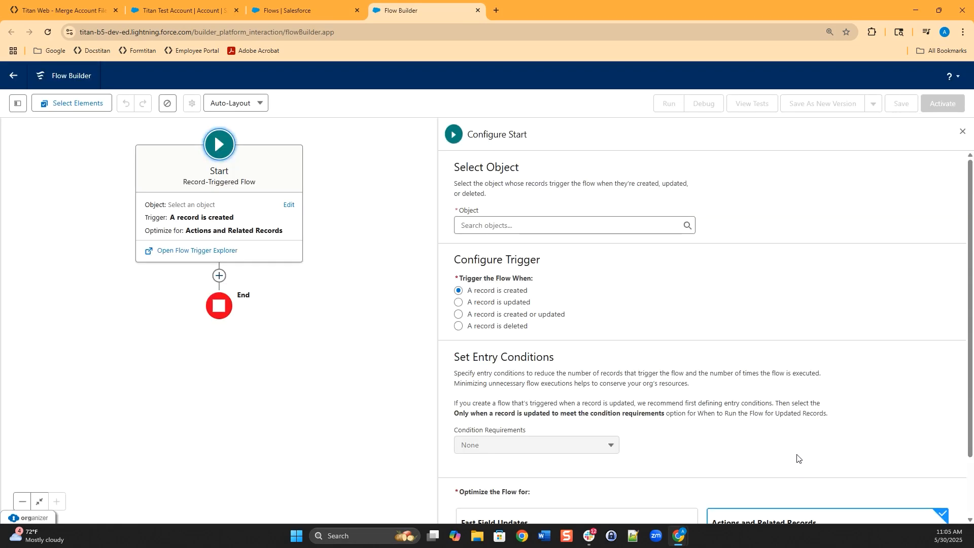
left_click(193, 7)
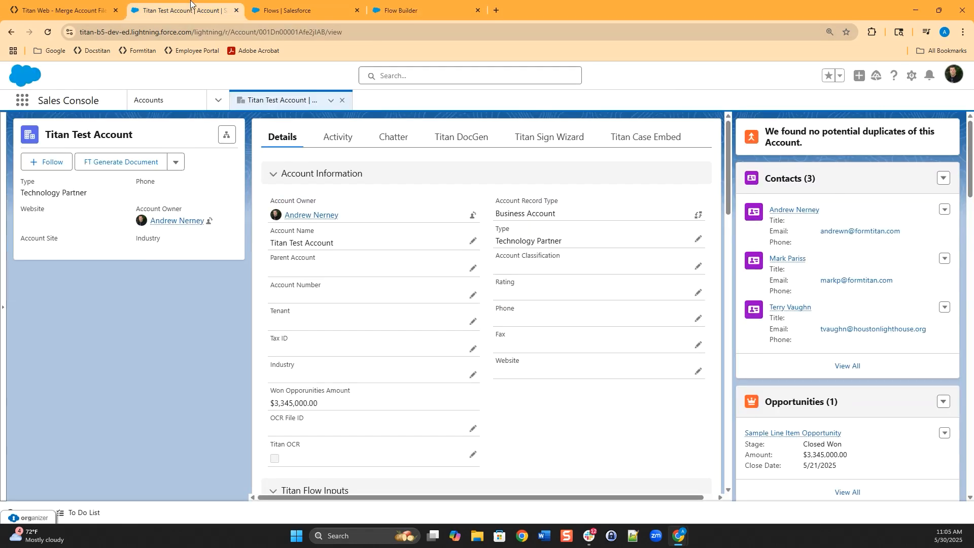
- Make Account the triggering object, firing when a record is created or updated
scroll(464, 399, "down", 3)
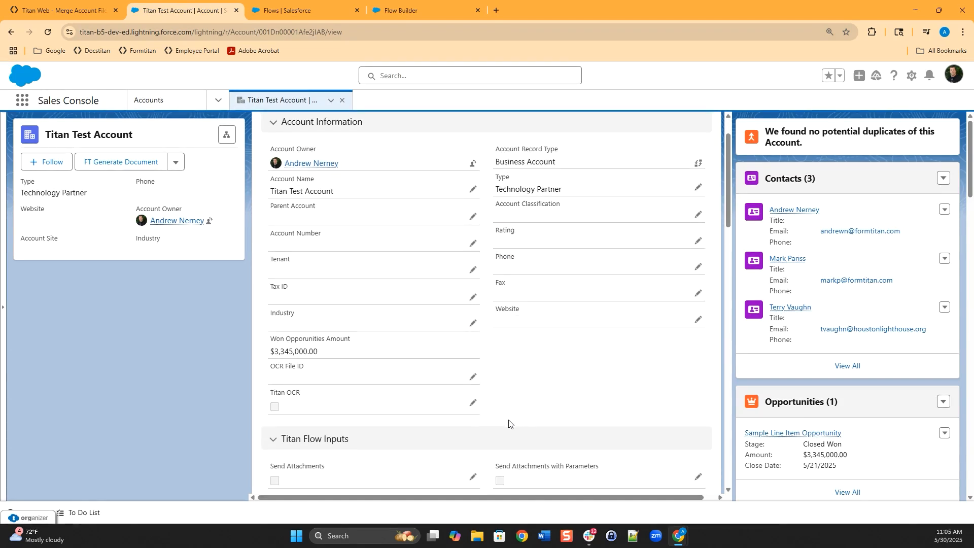
triple_click(624, 366)
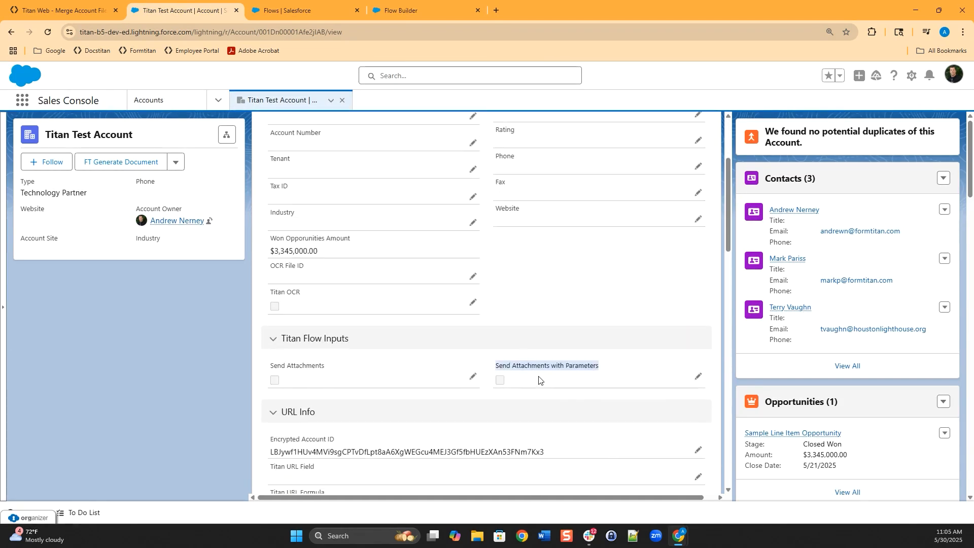
left_click(401, 7)
left_click(499, 227)
left_click(500, 246)
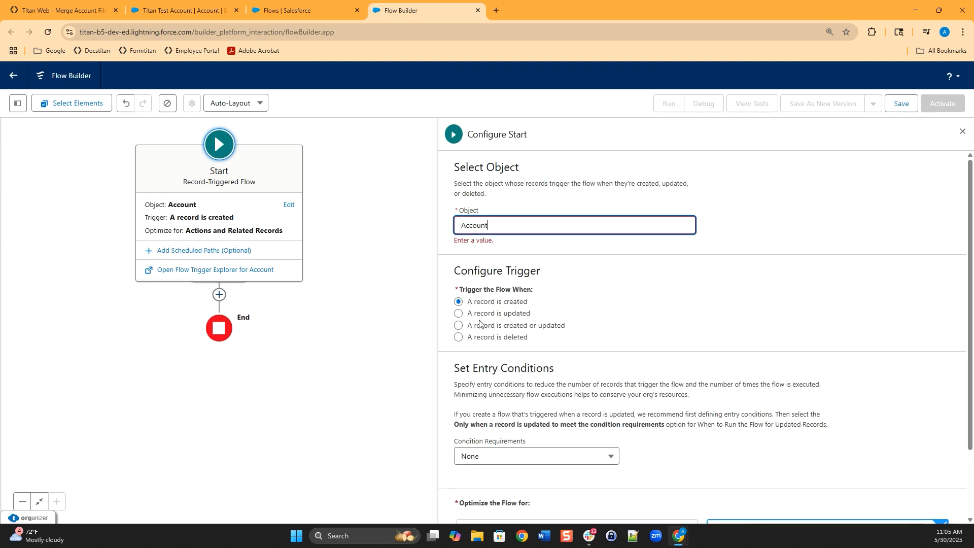
left_click(458, 315)
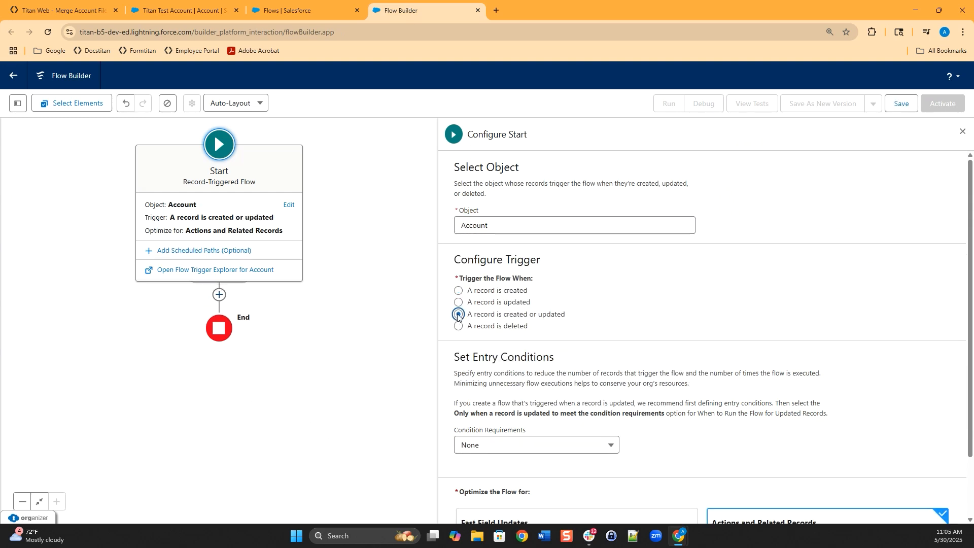
- Add the entry condition with All Conditions Are Met: Send Attachments with Parameters equals True
scroll(620, 311, "down", 2)
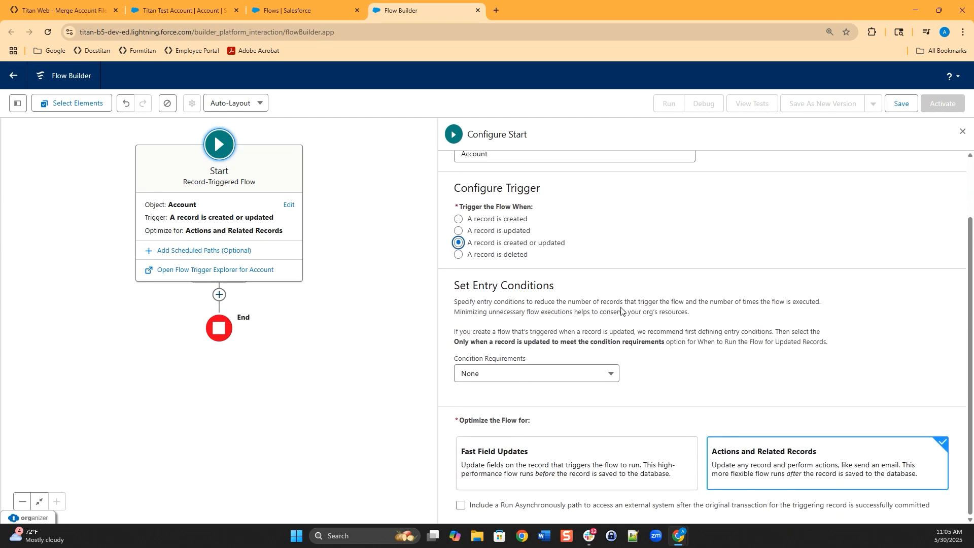
left_click(583, 373)
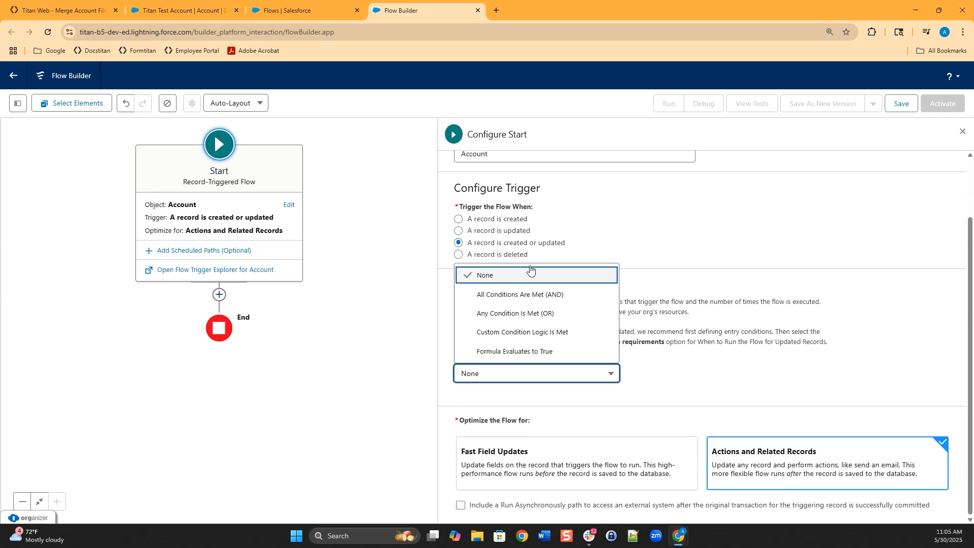
left_click(520, 294)
left_click(547, 419)
type("send")
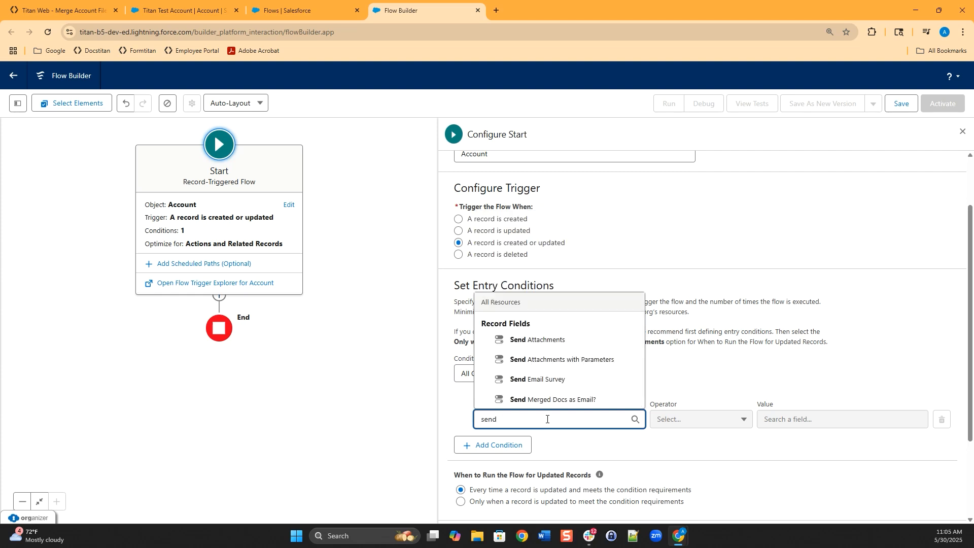
left_click(538, 362)
left_click(791, 423)
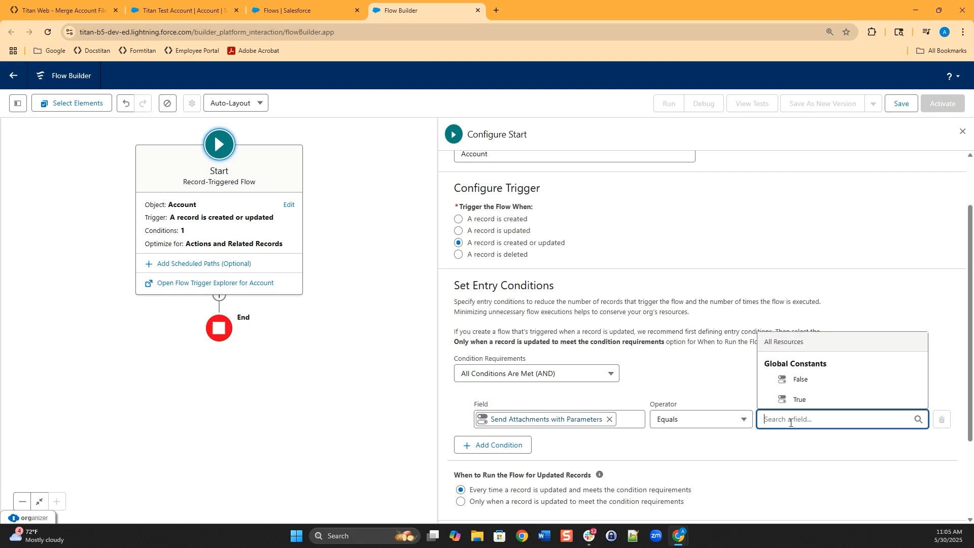
left_click(801, 400)
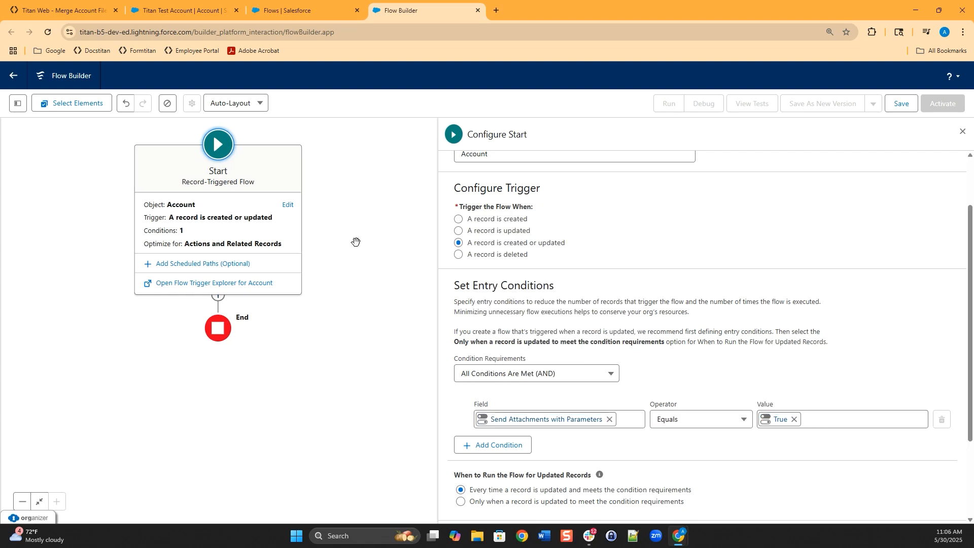
left_click(341, 283)
- Add an Update Triggering Record step after the start, labelled 'clear checkbox'
left_click(218, 191)
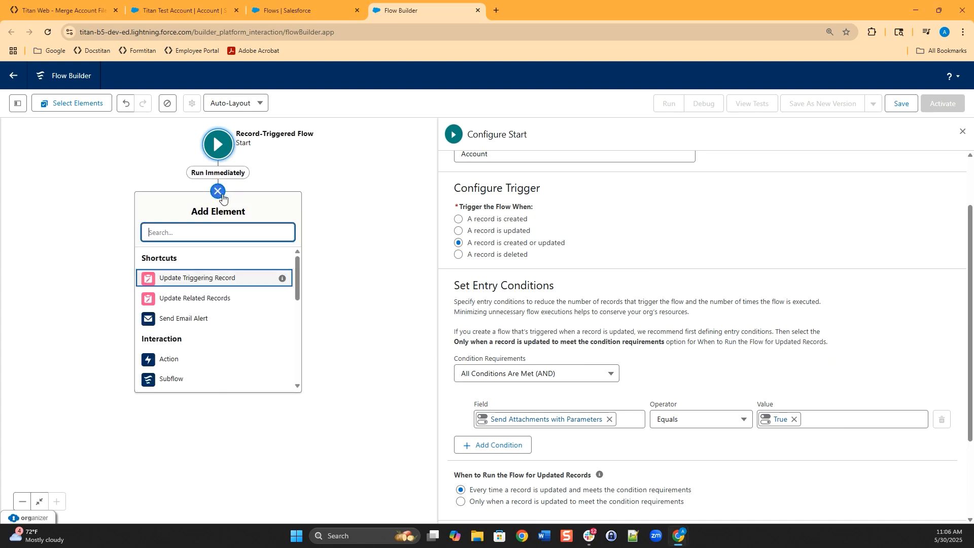
left_click(223, 279)
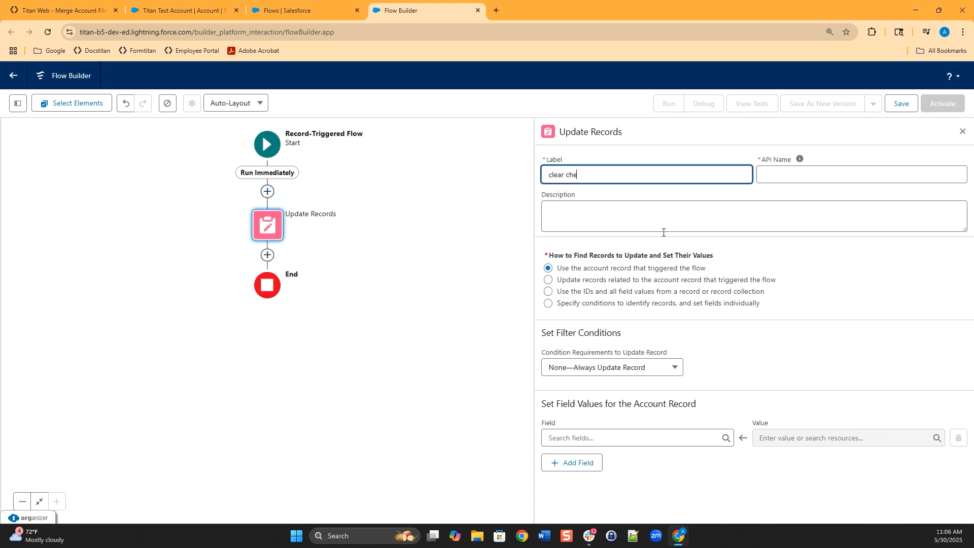
left_click(689, 216)
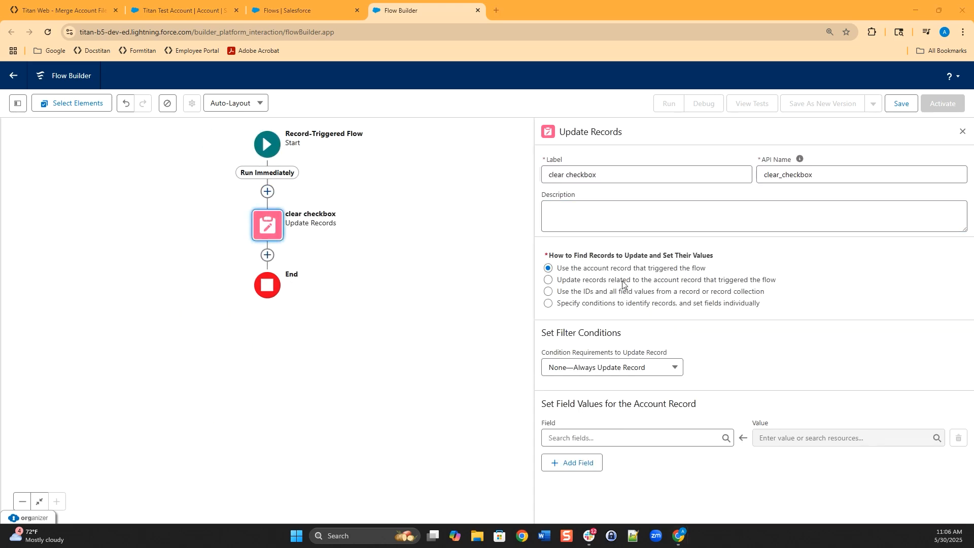
- Set Send_Attachments_with_Parameters__c to $GlobalConstant.False in the clear checkbox step
left_click(675, 438)
type("send")
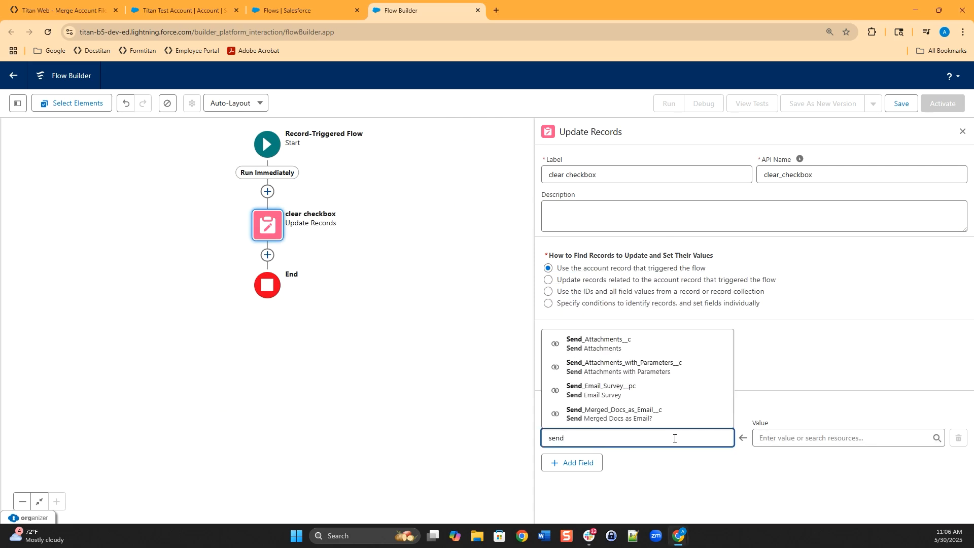
left_click(643, 367)
left_click(812, 447)
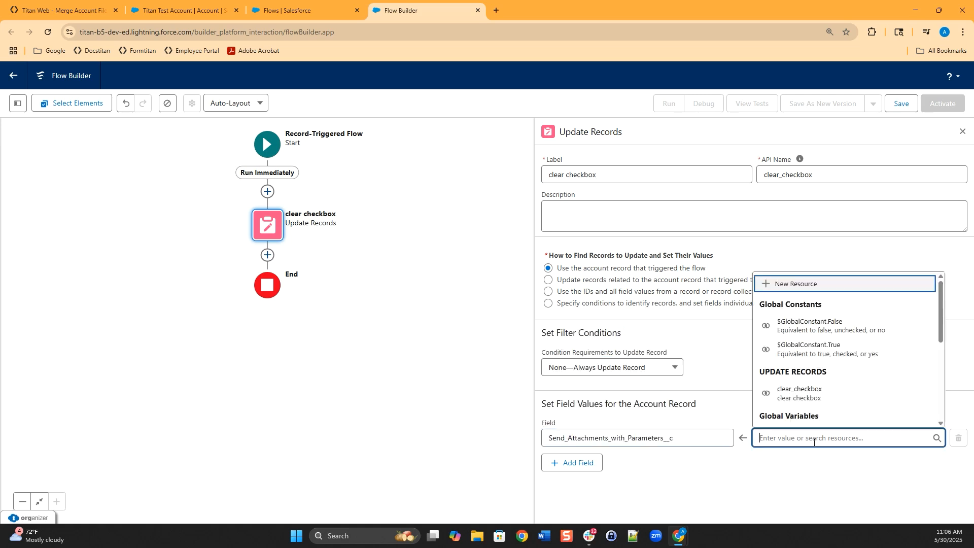
left_click(825, 332)
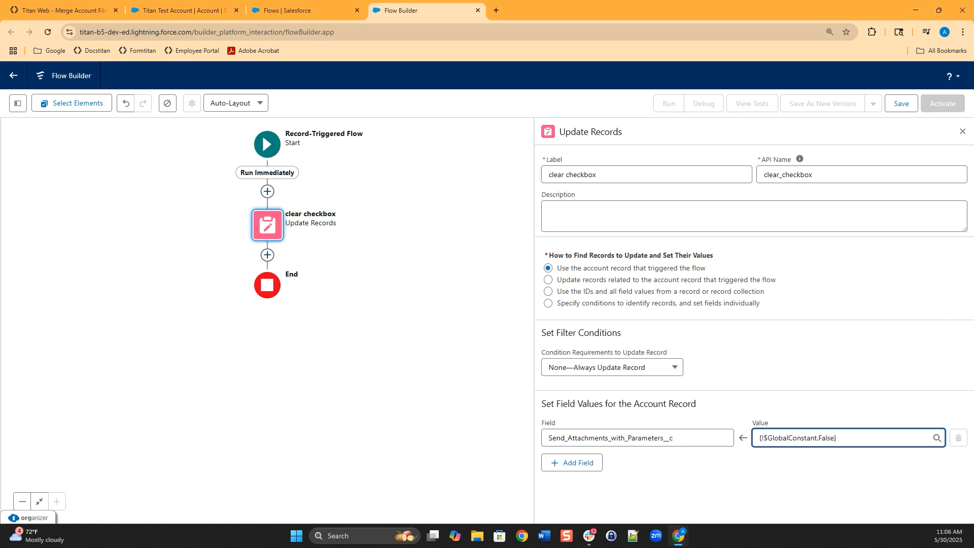
left_click(550, 385)
- Review the start trigger configuration and reopen the clear checkbox step's settings
left_click(267, 147)
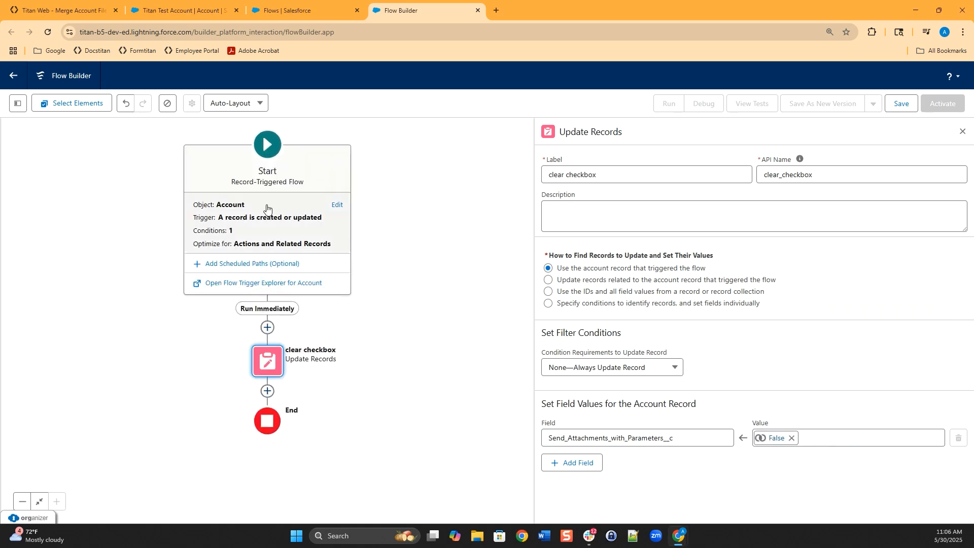
left_click(266, 199)
left_click(220, 361)
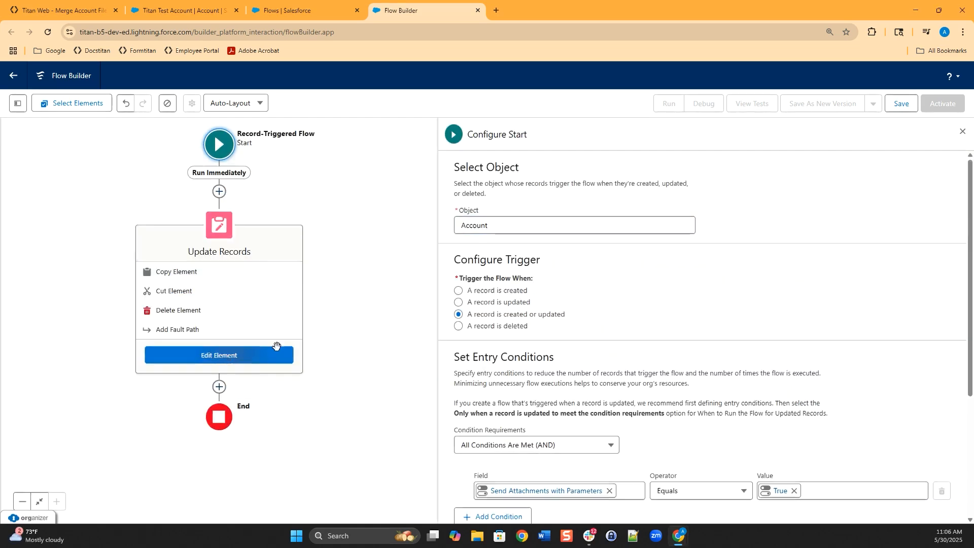
left_click(239, 356)
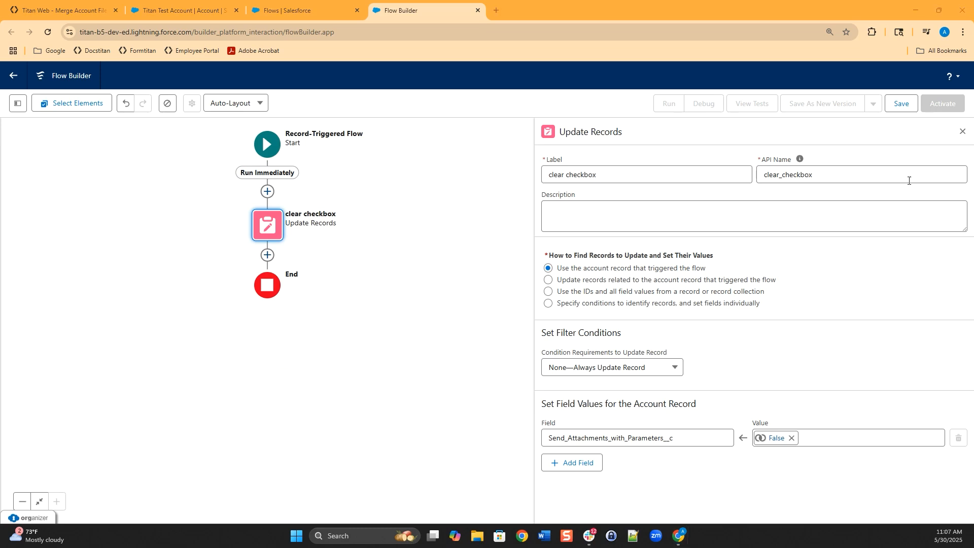
- Save the flow with the label 'Send Attachments with Parameters', creating inactive version V1
left_click(901, 103)
left_click(356, 254)
type("Send Attachments with Pa")
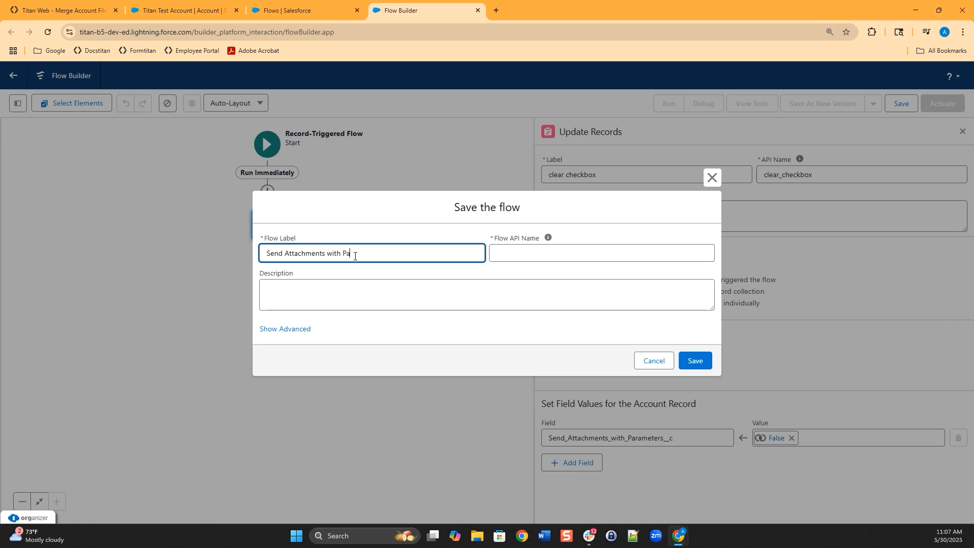
type("ramne")
left_click(695, 361)
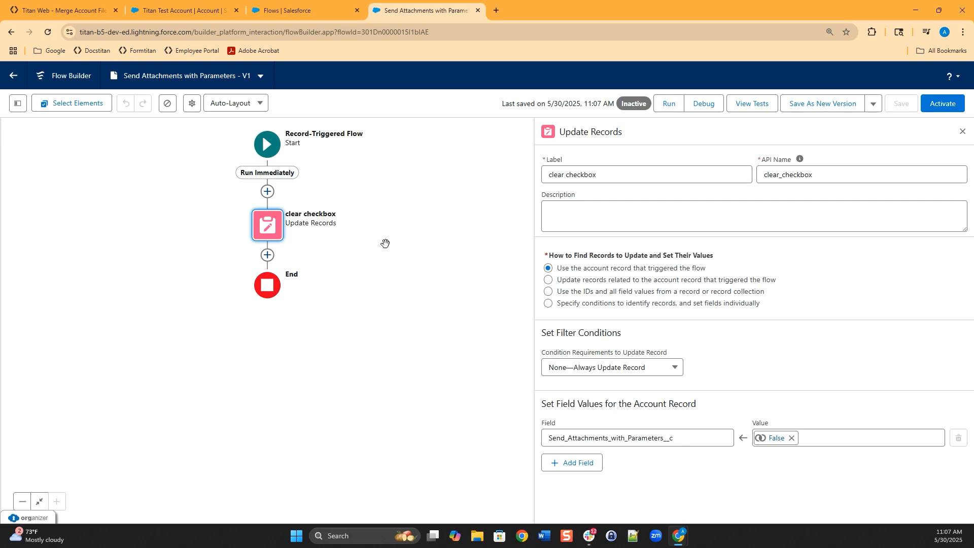
- Add a Form Builder TitanFlow action after clear checkbox, labelled 'call titan flow' with API name call_titan_flow
left_click(267, 255)
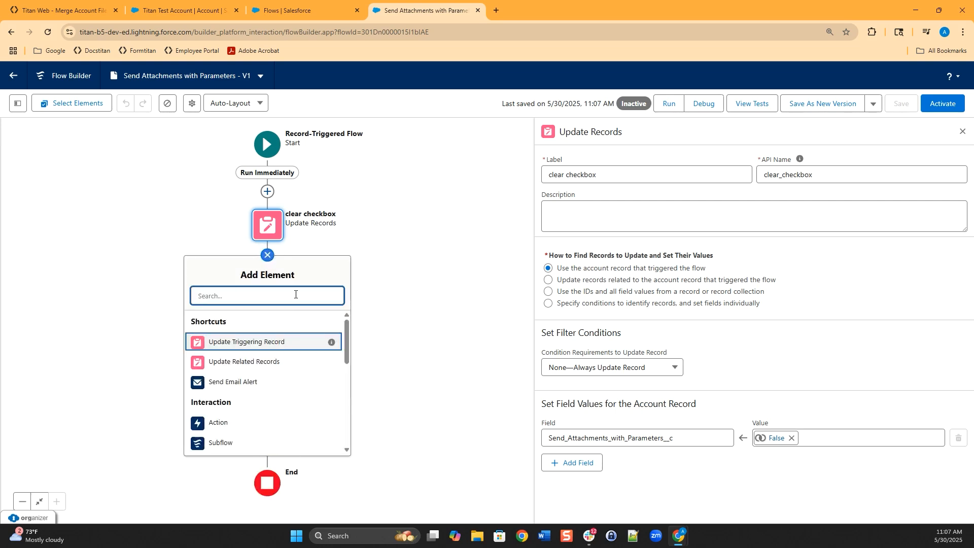
left_click(218, 424)
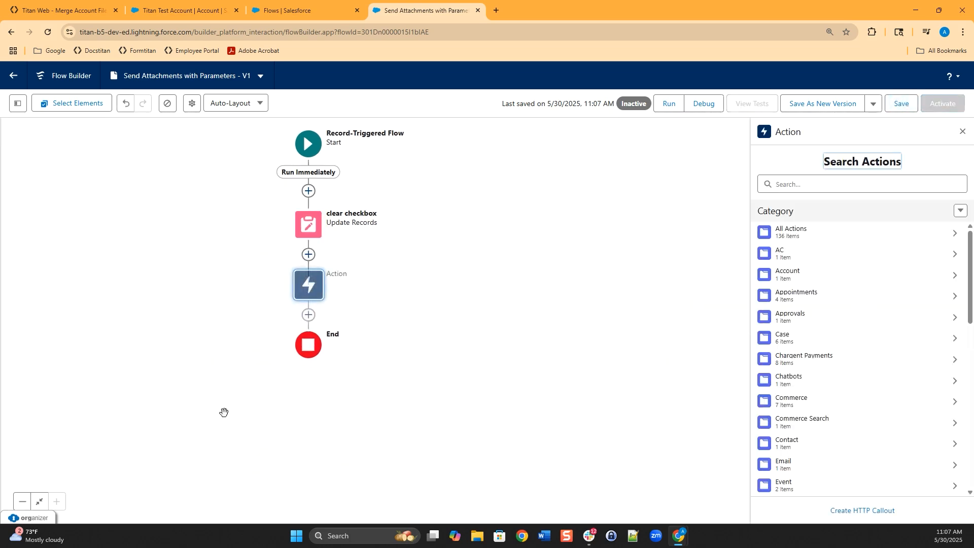
left_click(779, 184)
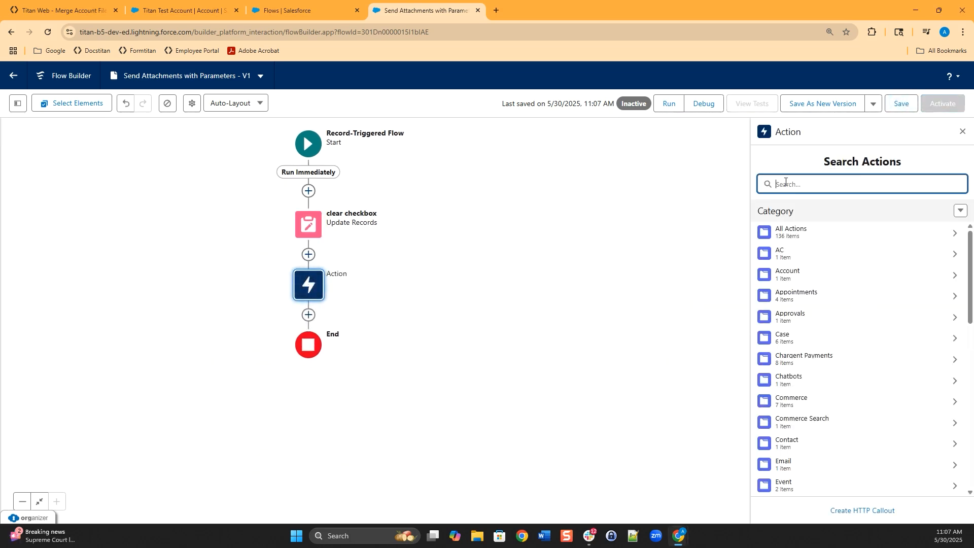
type("form")
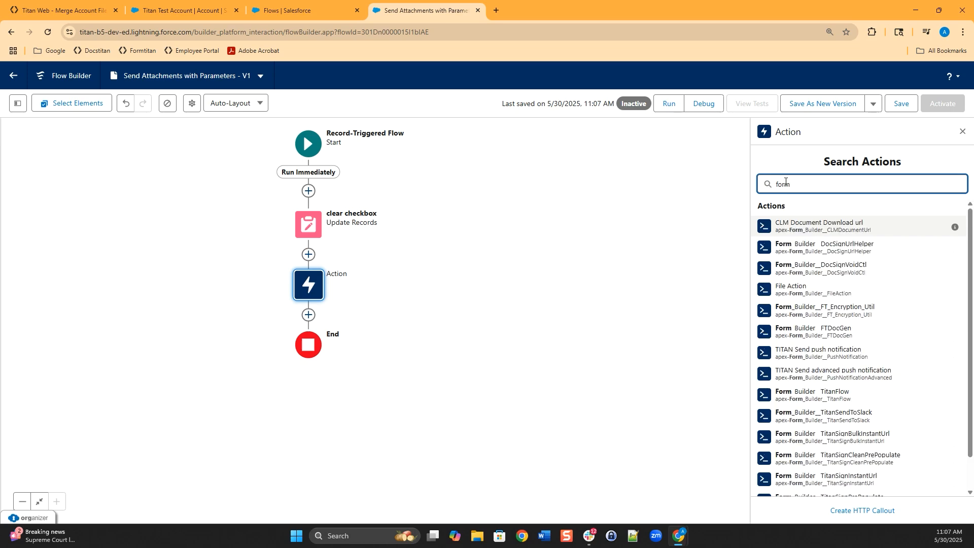
type(" bu")
key("BackSpace")
key("BackSpace")
key("BackSpace")
key("BackSpace")
key("BackSpace")
key("BackSpace")
key("BackSpace")
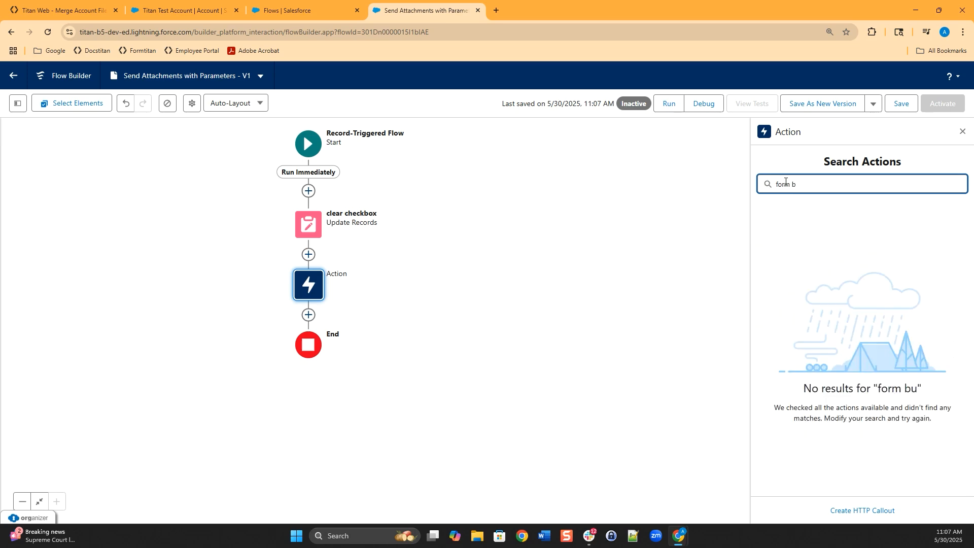
type("titanflow")
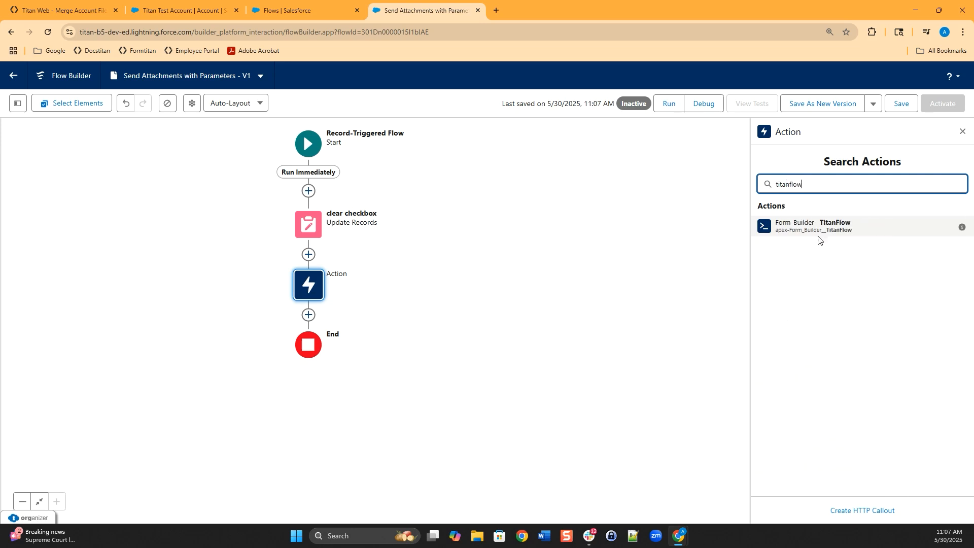
left_click(817, 229)
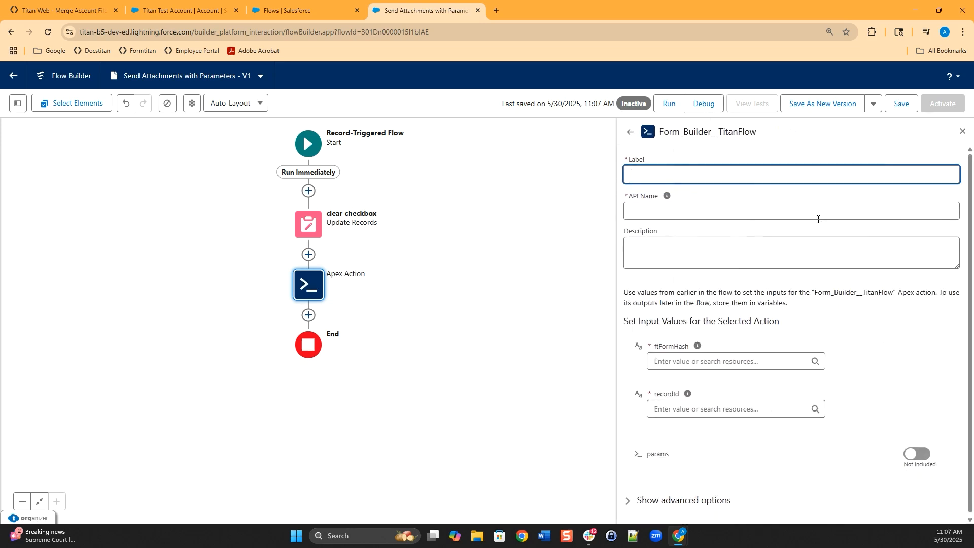
type("call titan flow")
left_click(730, 247)
scroll(755, 341, "down", 1)
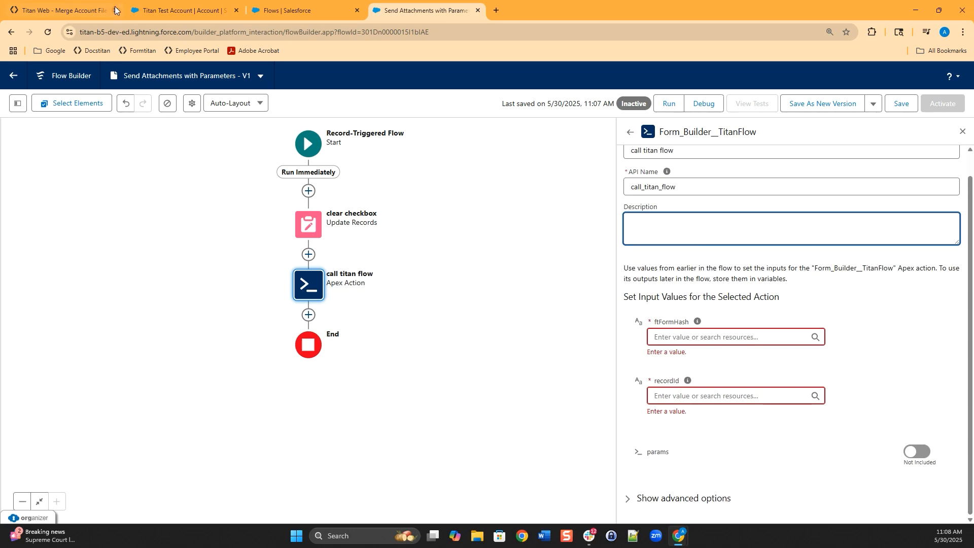
- Commit the Titan Flow project as version 'new version', with description 'new version', and publish it
left_click(86, 11)
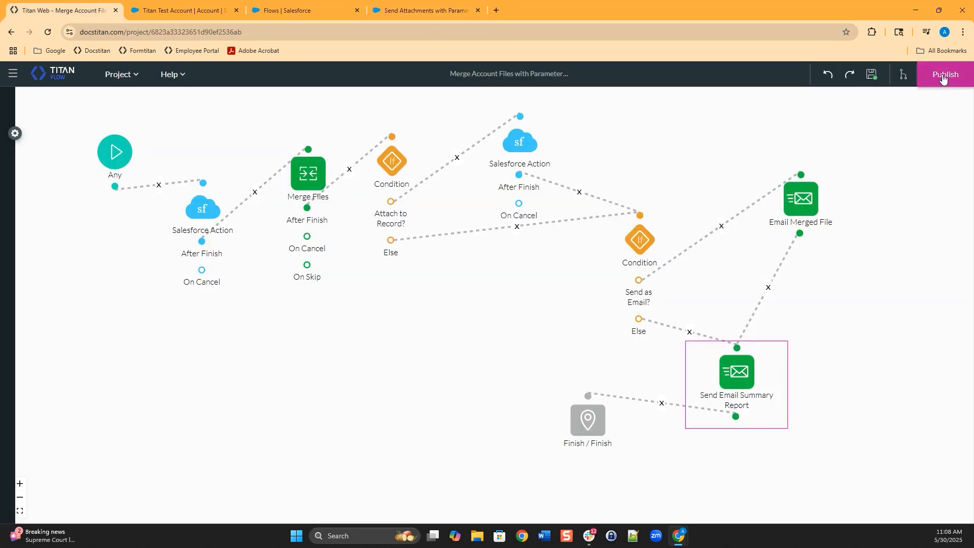
left_click(944, 77)
left_click(565, 347)
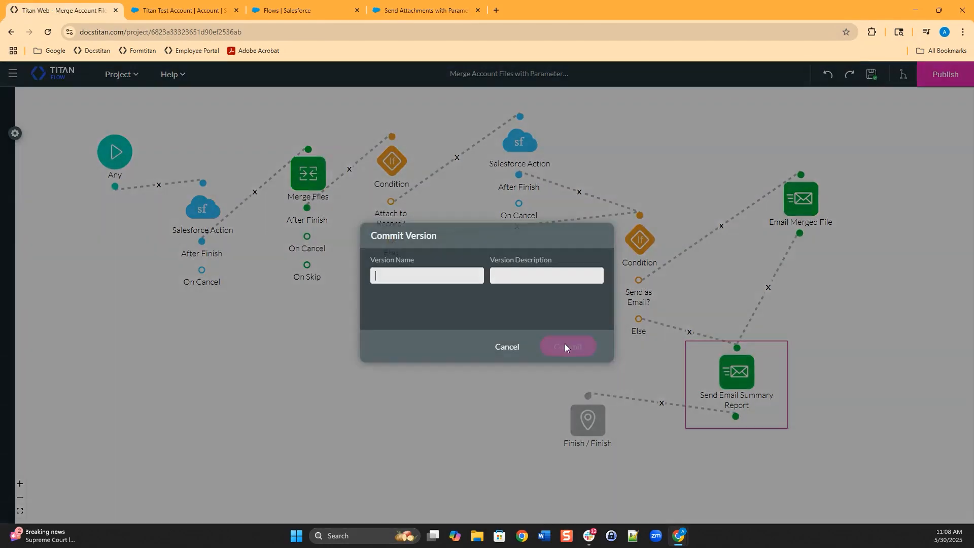
type("new versi")
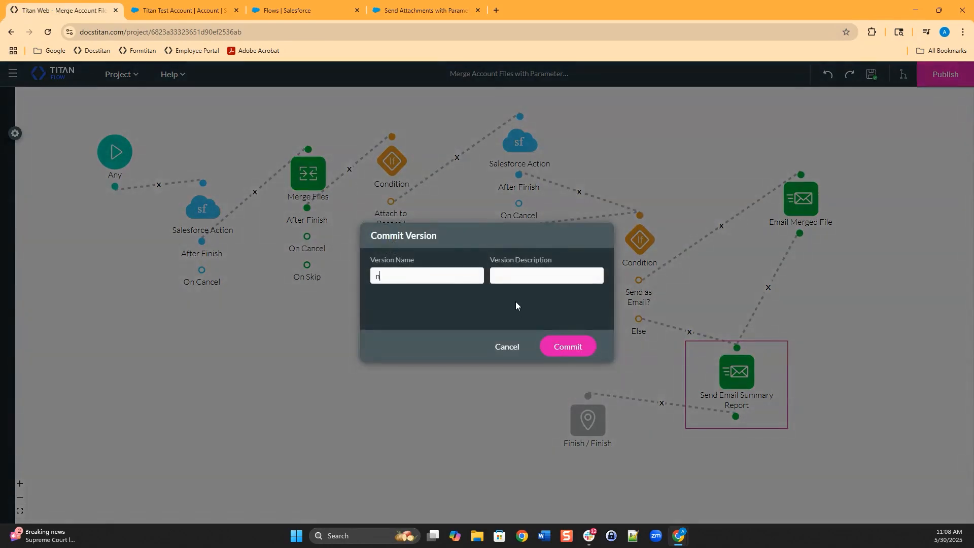
type("oon")
key("BackSpace")
key("BackSpace")
key("BackSpace")
type("on")
key("Tab")
type("n")
type("ew version")
left_click(589, 346)
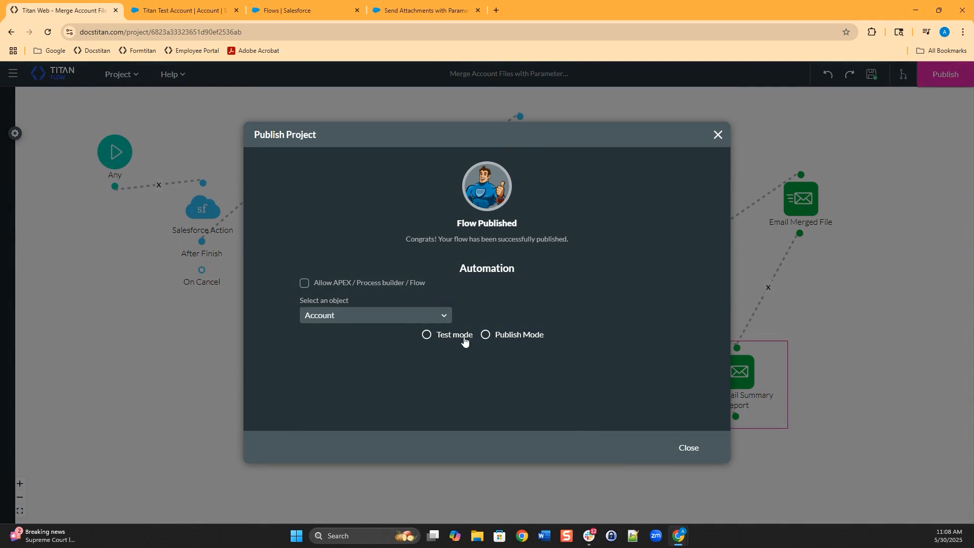
- Switch to Publish Mode and copy the ftFormHash value
left_click(486, 336)
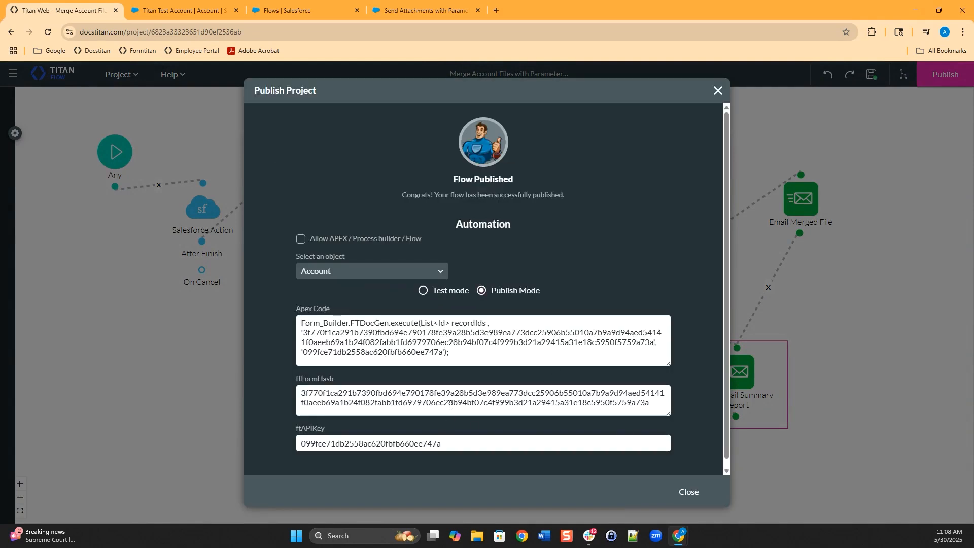
left_click_drag(658, 410, 283, 396)
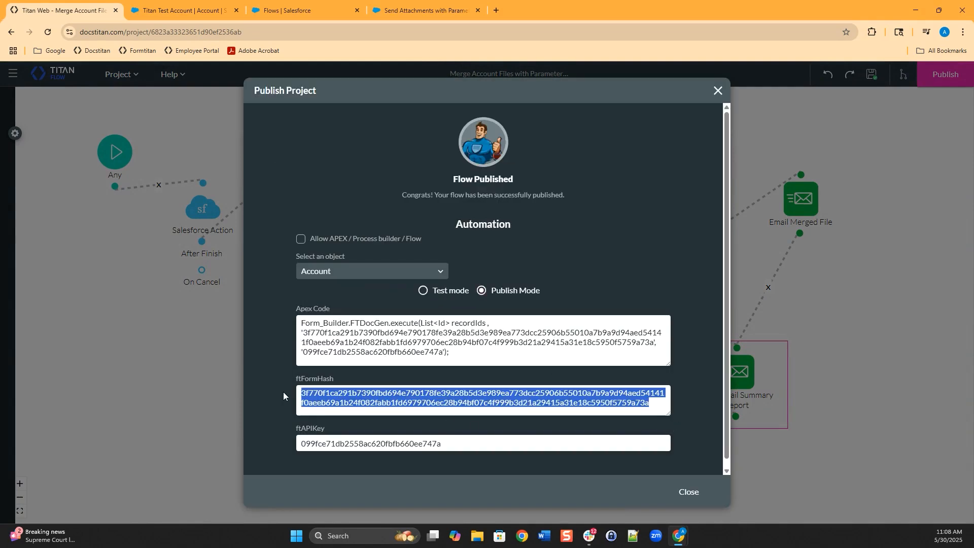
right_click(307, 393)
left_click(321, 403)
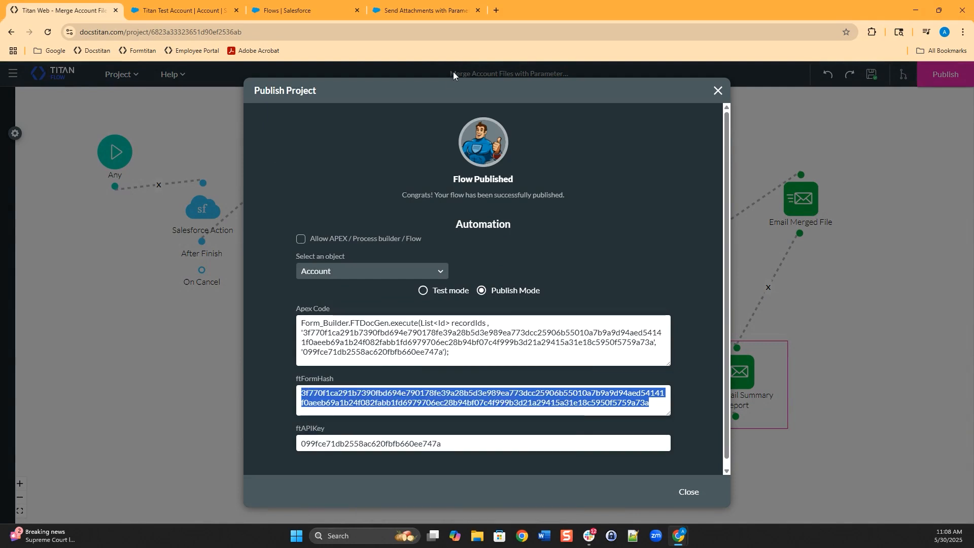
left_click(432, 10)
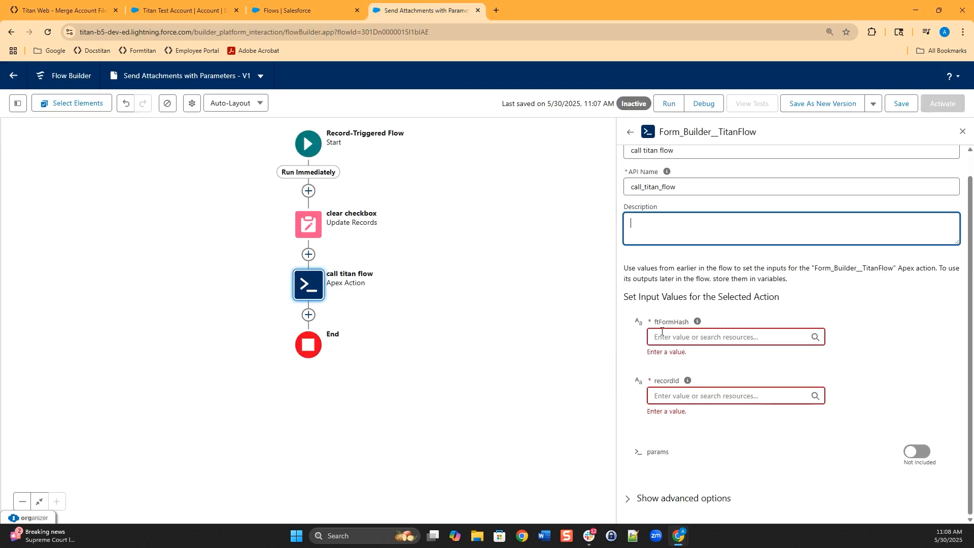
- Paste the copied hash into call titan flow's ftFormHash input
left_click(693, 332)
key("ctrl+v")
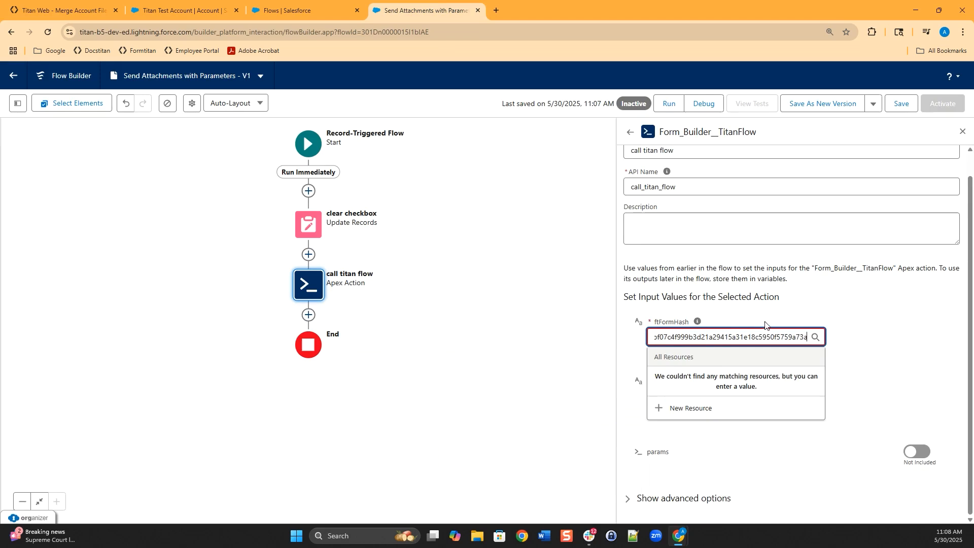
left_click(814, 318)
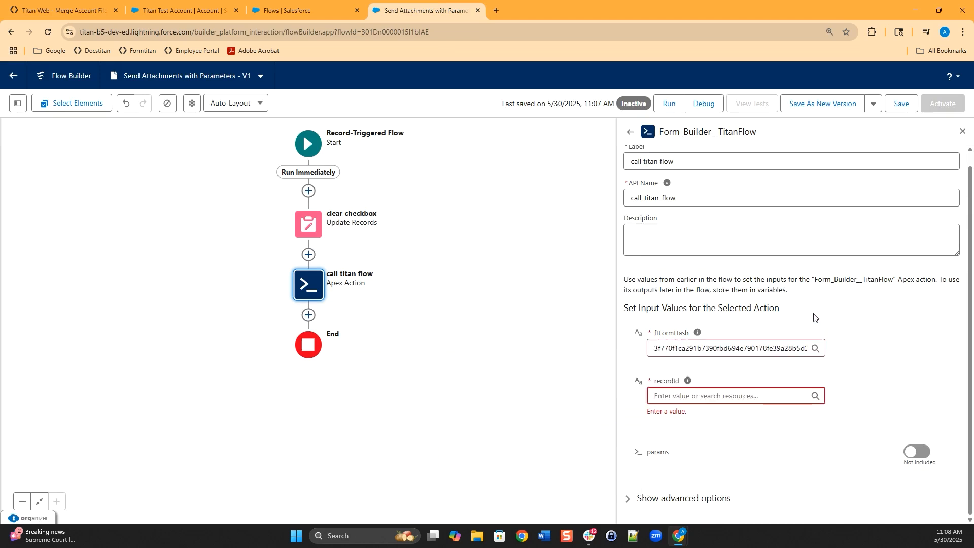
- Set recordId to Triggering Account > Account ID, save the flow, and check the params toggle
left_click(748, 404)
type("trig")
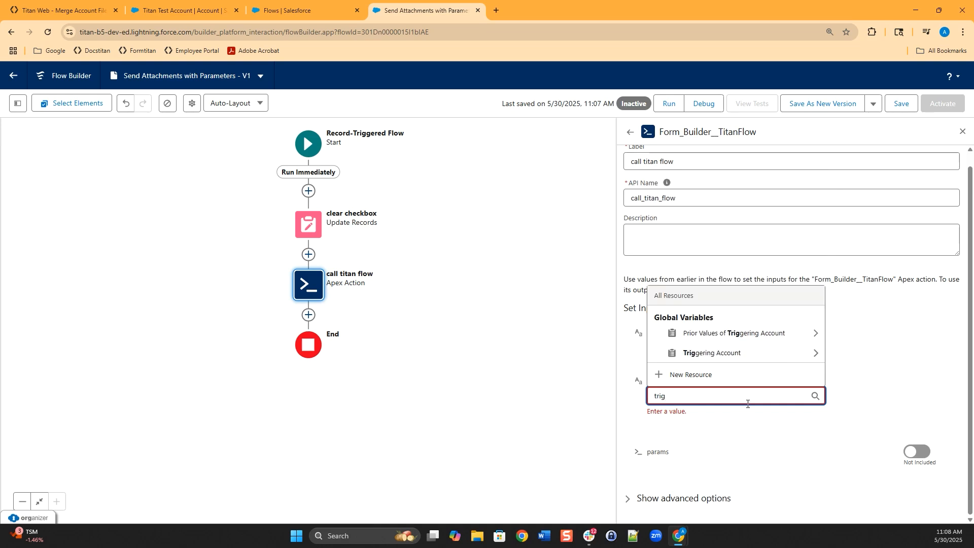
left_click(795, 352)
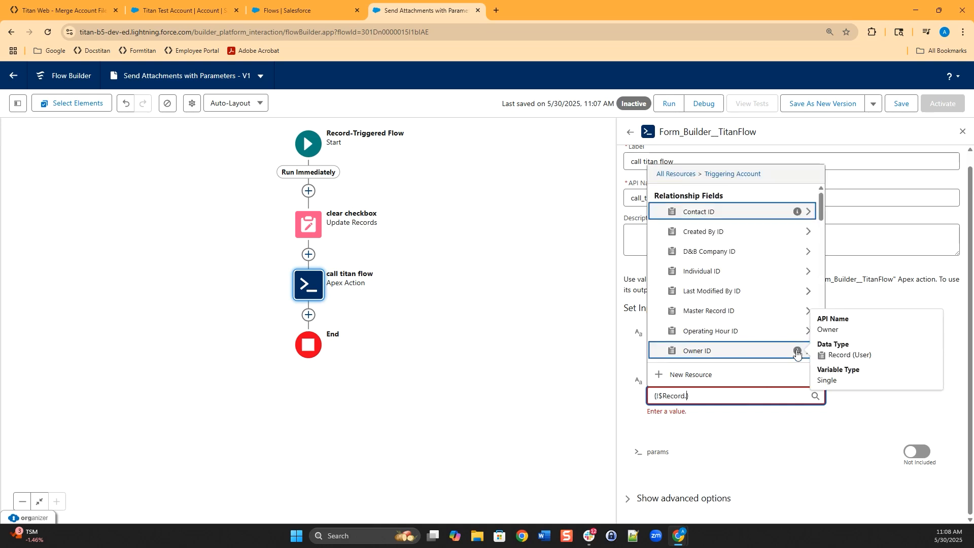
type("Id")
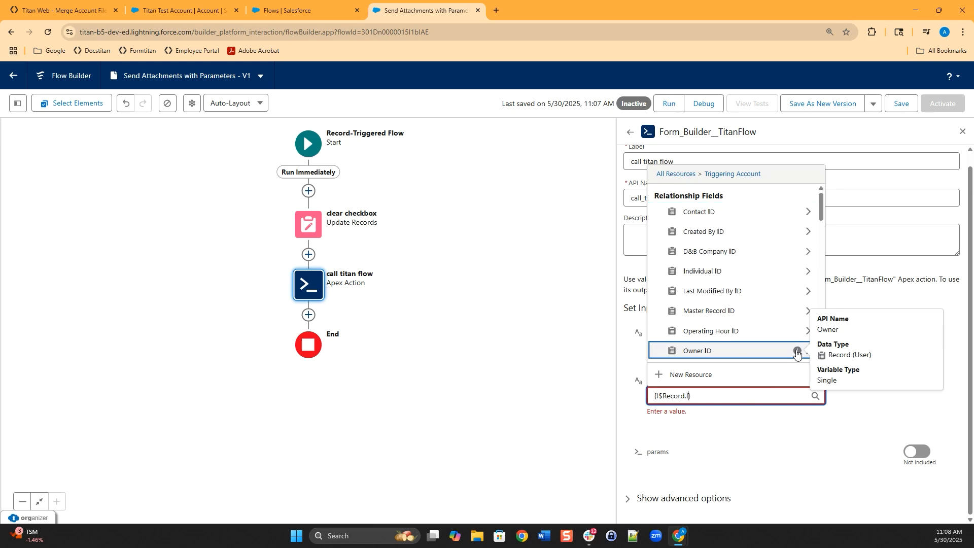
left_click(760, 437)
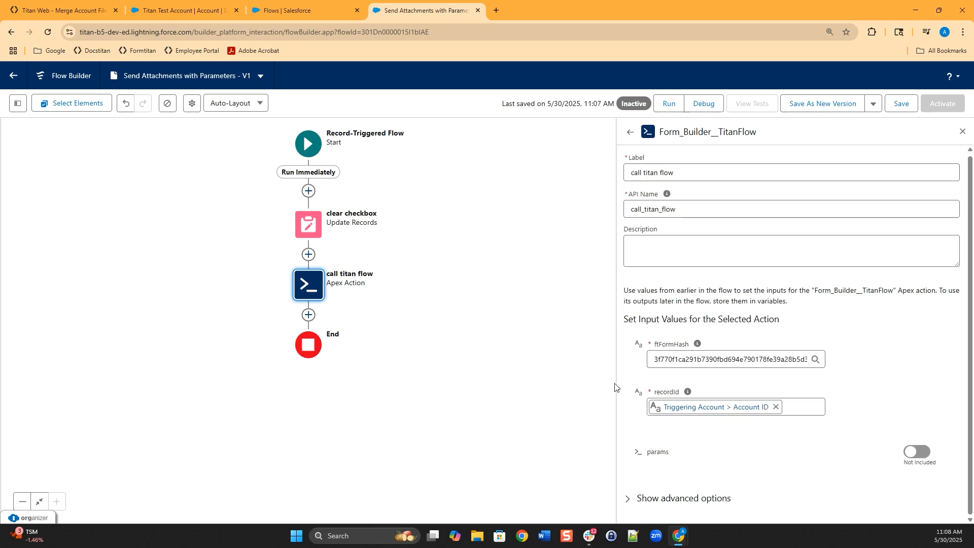
left_click(895, 103)
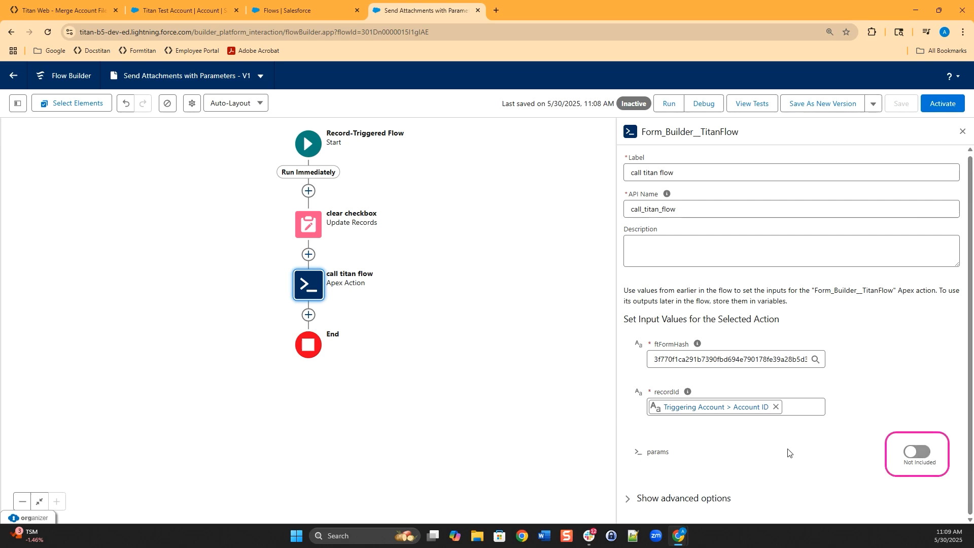
left_click(924, 453)
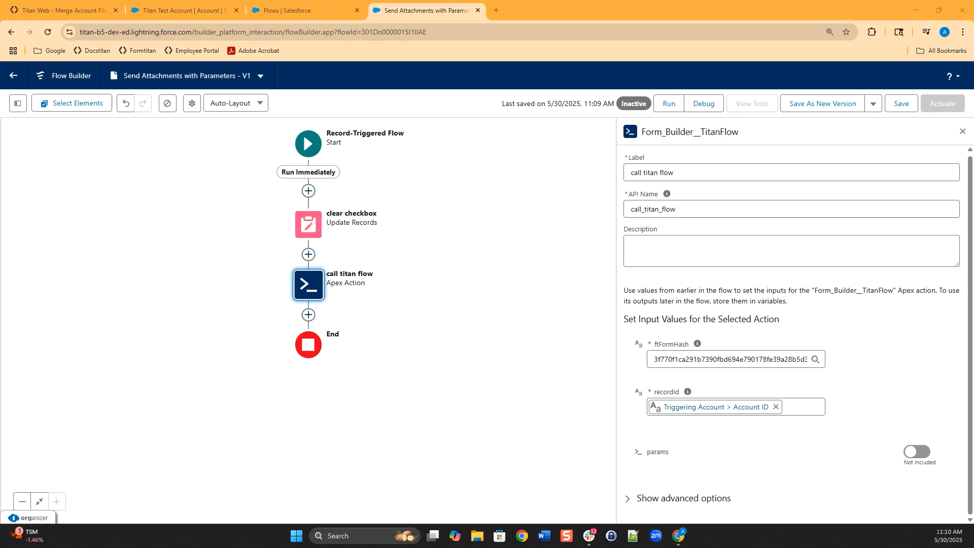
- In Titan Flow, dismiss the publish results and open the project's Custom Variables under Settings > Tools
left_click(75, 9)
left_click(718, 91)
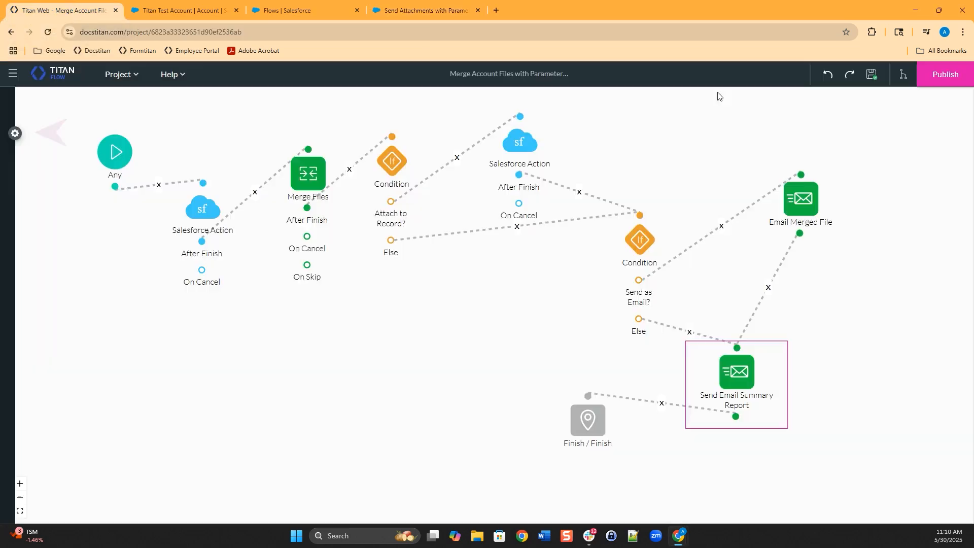
left_click(16, 134)
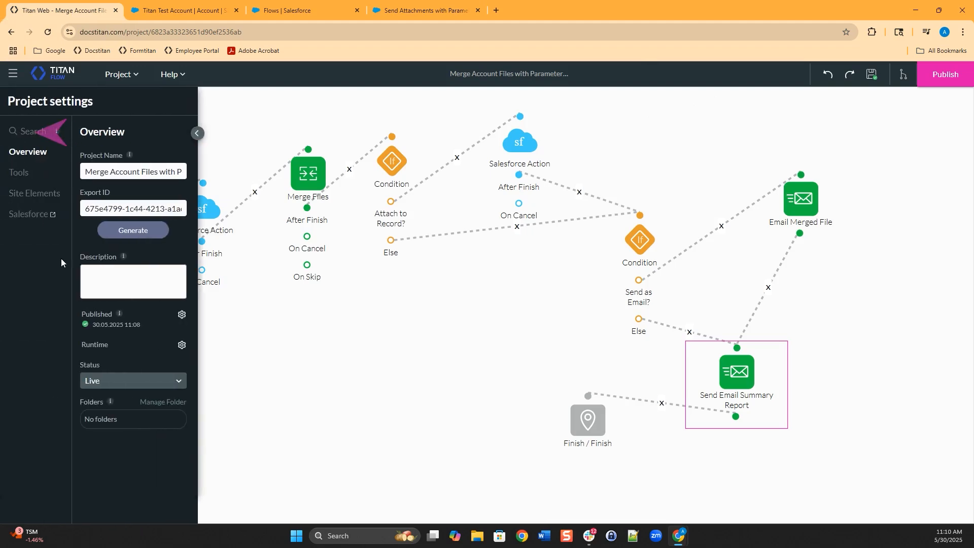
left_click(19, 173)
left_click(182, 262)
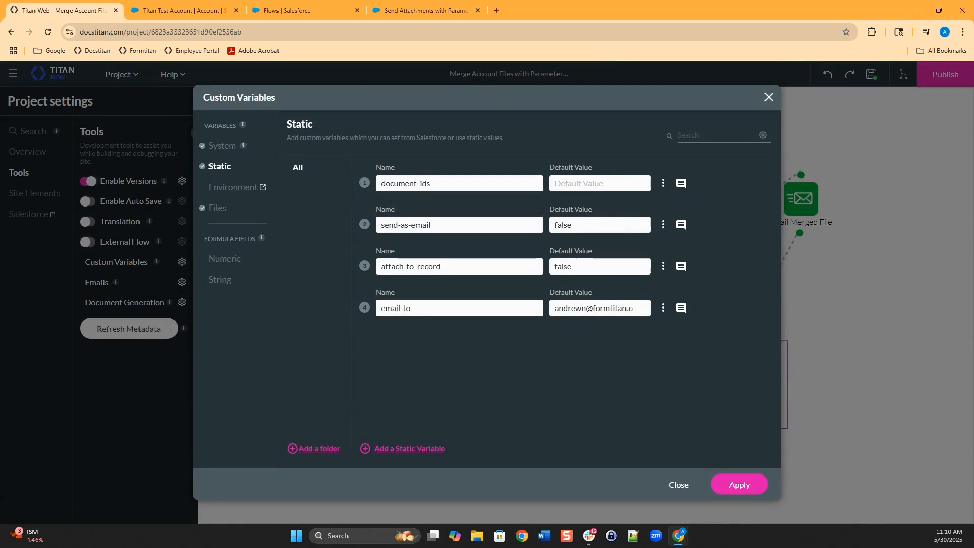
- Review the static variable names document-ids, send-as-email, attach-to-record and email-to
left_click_drag(330, 225, 356, 231)
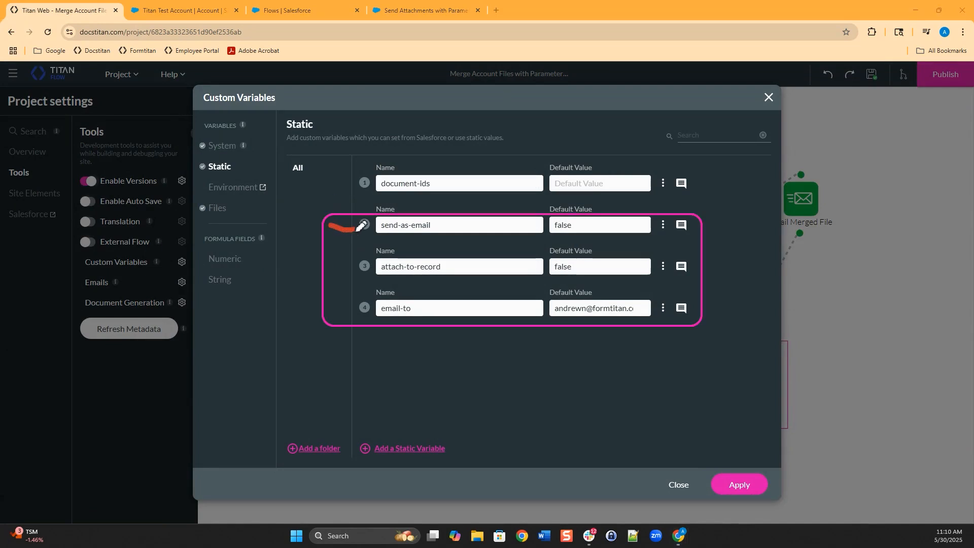
left_click_drag(332, 264, 358, 265)
left_click_drag(335, 307, 370, 305)
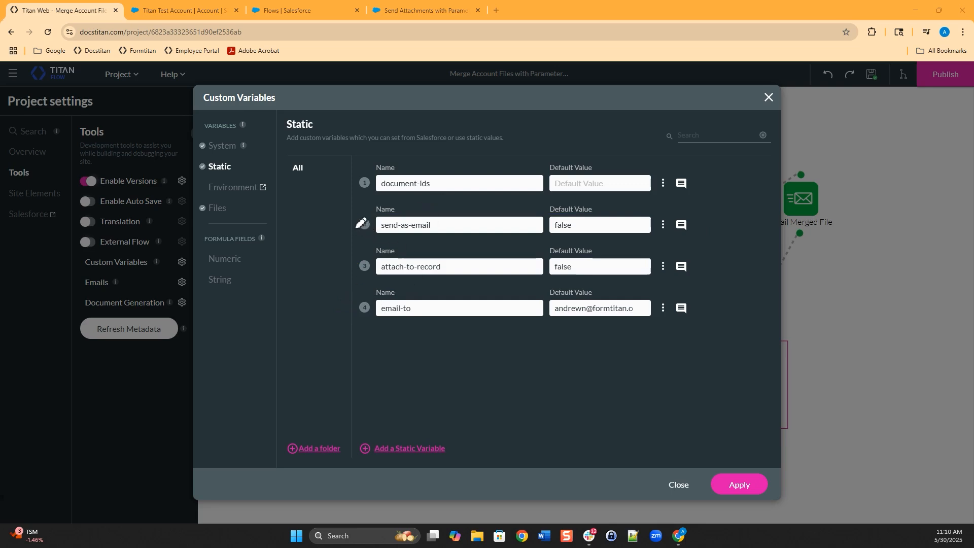
left_click_drag(333, 224, 353, 223)
left_click(336, 262)
left_click_drag(337, 262, 358, 264)
left_click_drag(332, 306, 356, 304)
- Back in Flow Builder, show the Toolbox and preview the New Resource type options
left_click(421, 10)
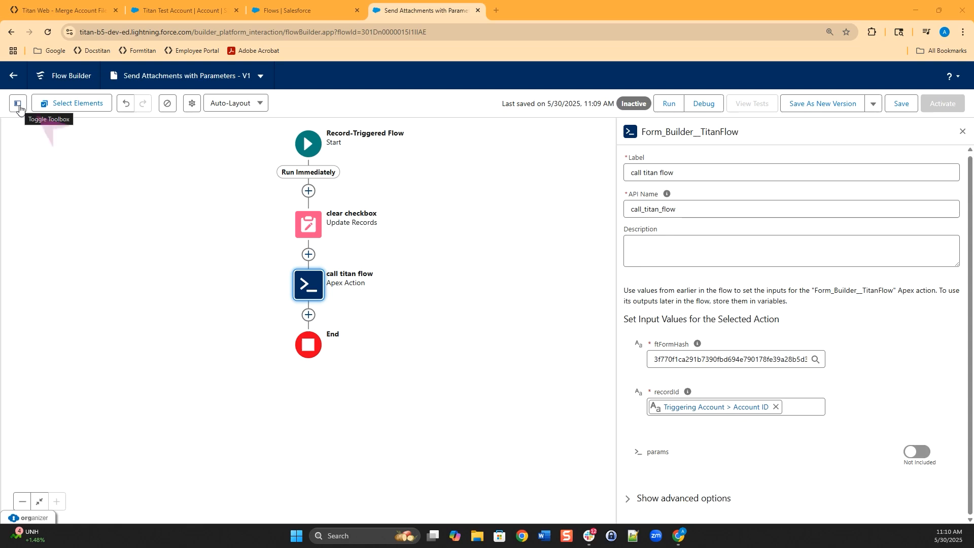
left_click(17, 103)
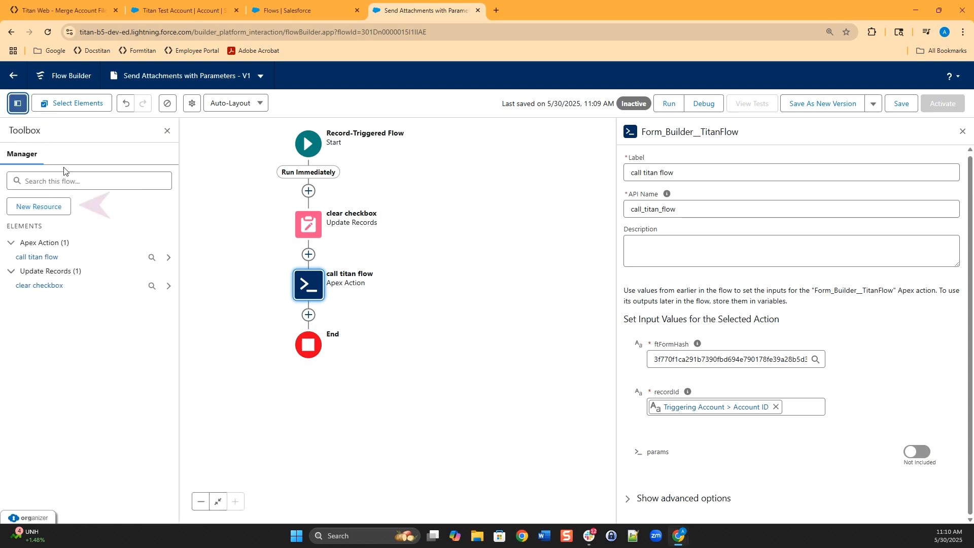
left_click(44, 209)
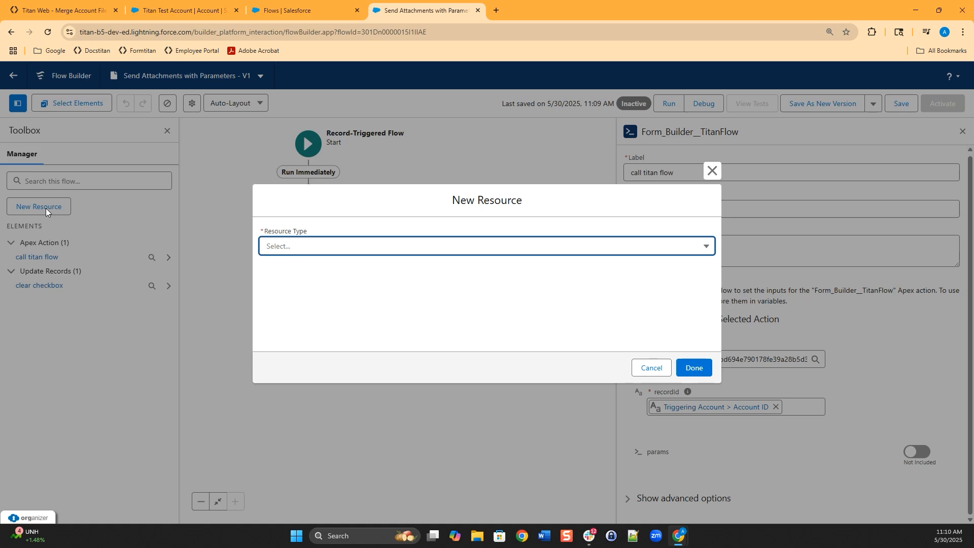
left_click(325, 251)
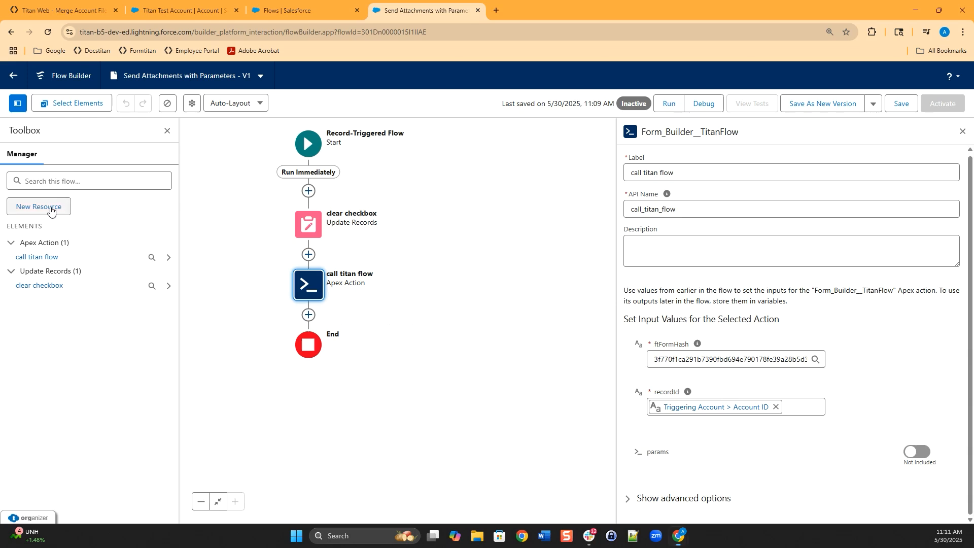
- Create a new Variable named attach_to_record, described as 'attach to SF record through Titan flow'
left_click(62, 210)
left_click(320, 246)
left_click(322, 269)
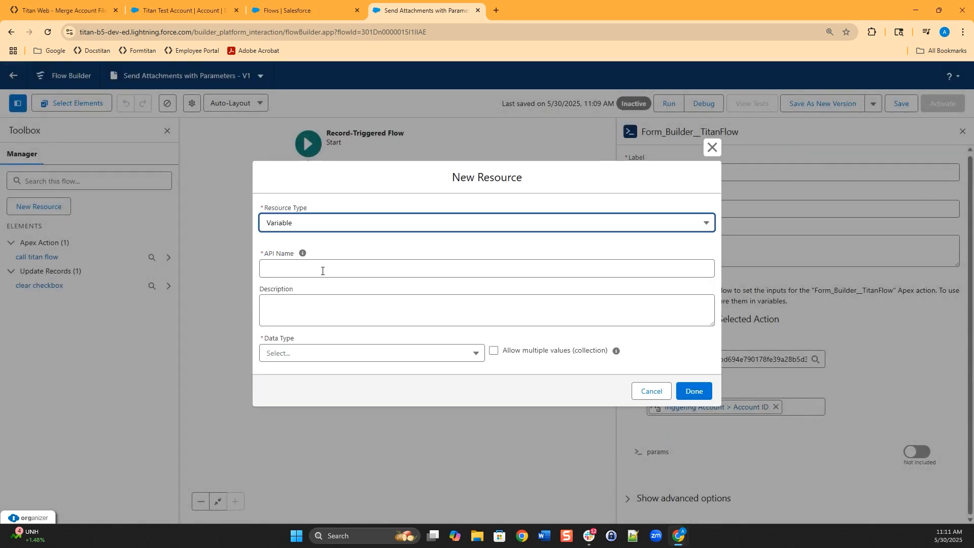
left_click(350, 270)
type("attach")
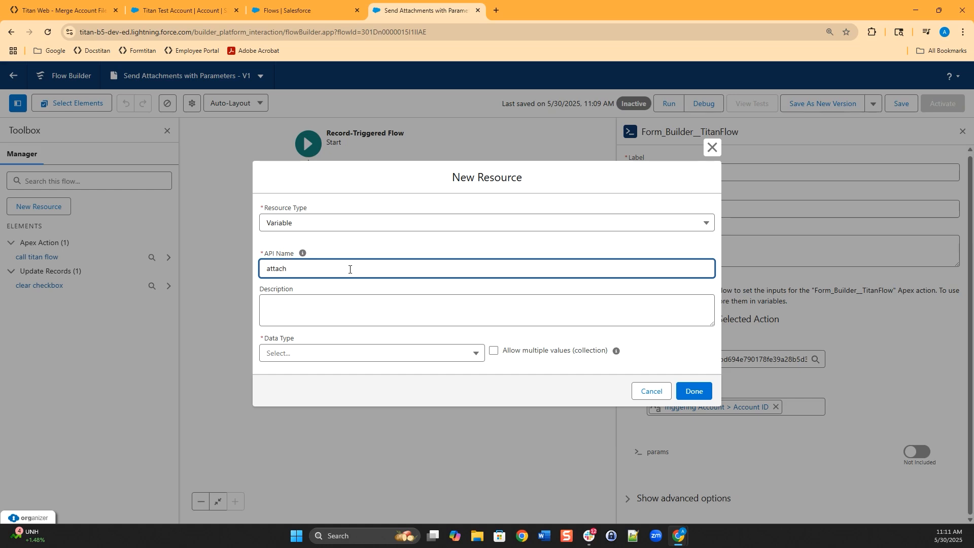
type("_to_record")
left_click(327, 309)
type("attach to")
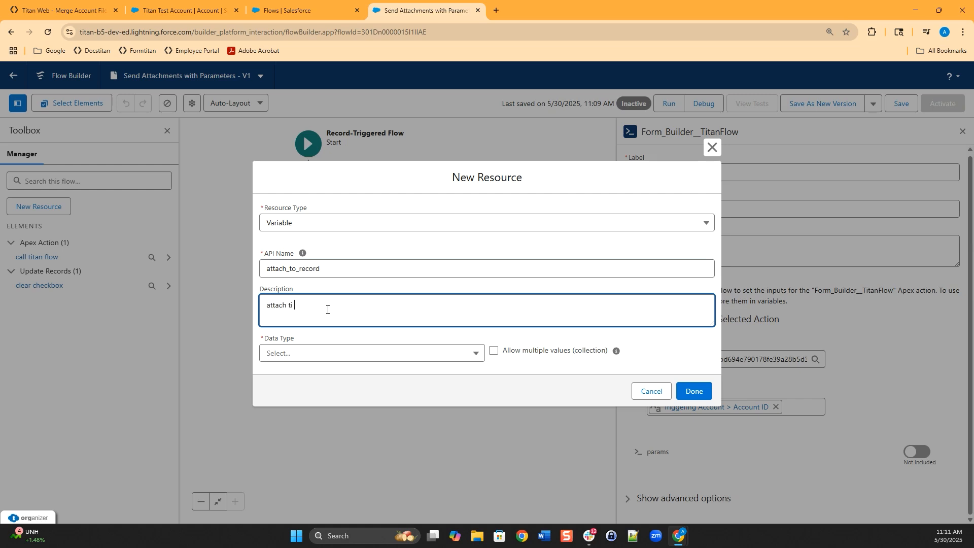
type(" SF record through Titan flow")
left_click(404, 295)
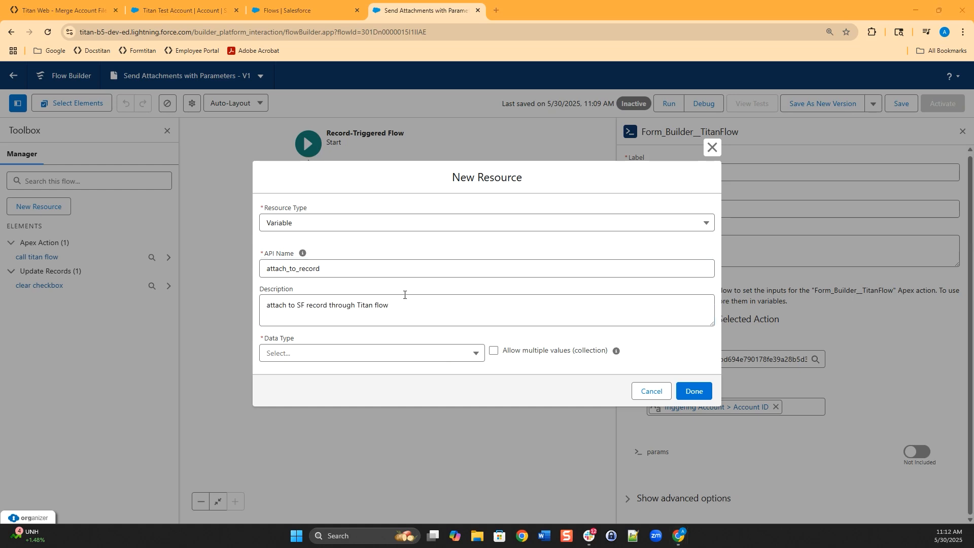
- Make it Apex-Defined of class Form_Builder__TitanFlowParameters, available for input and output, and save it
left_click(426, 356)
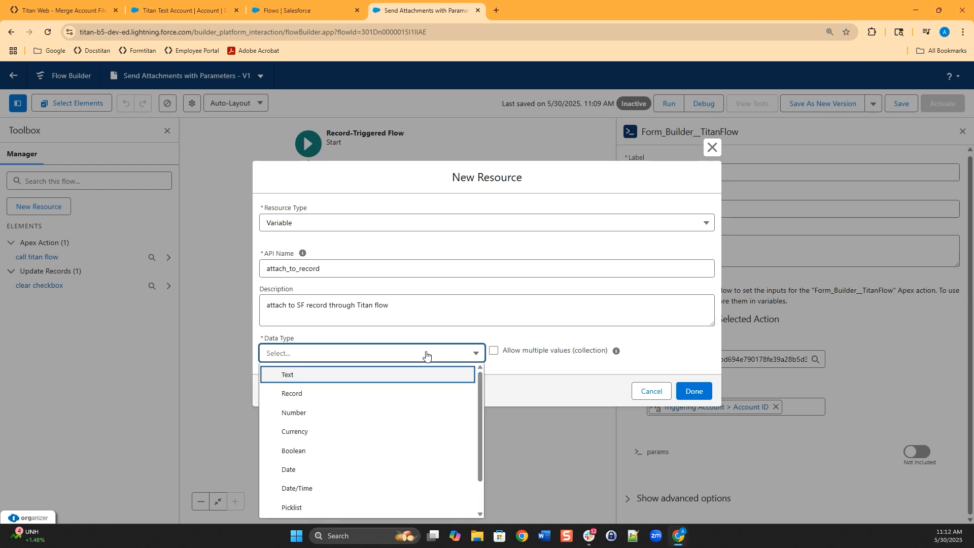
key("Up")
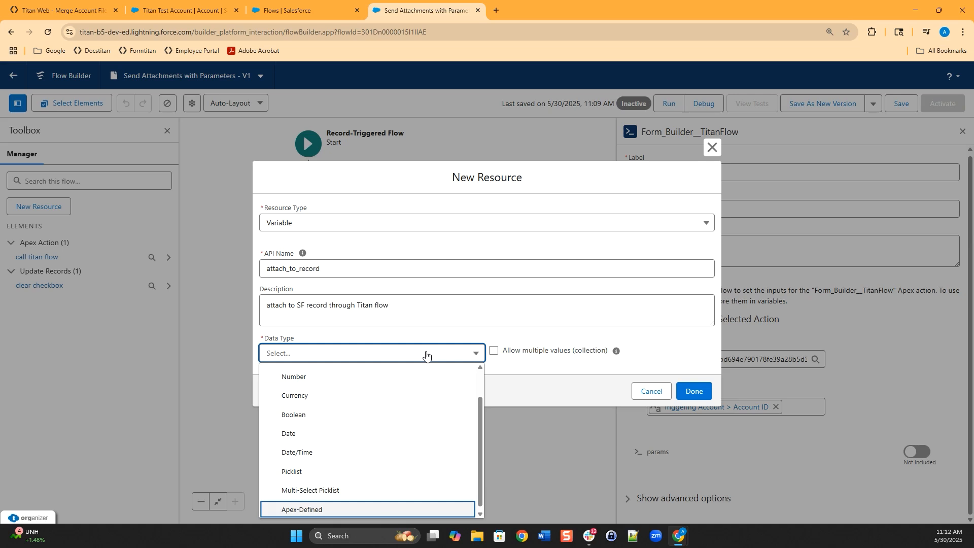
left_click(320, 507)
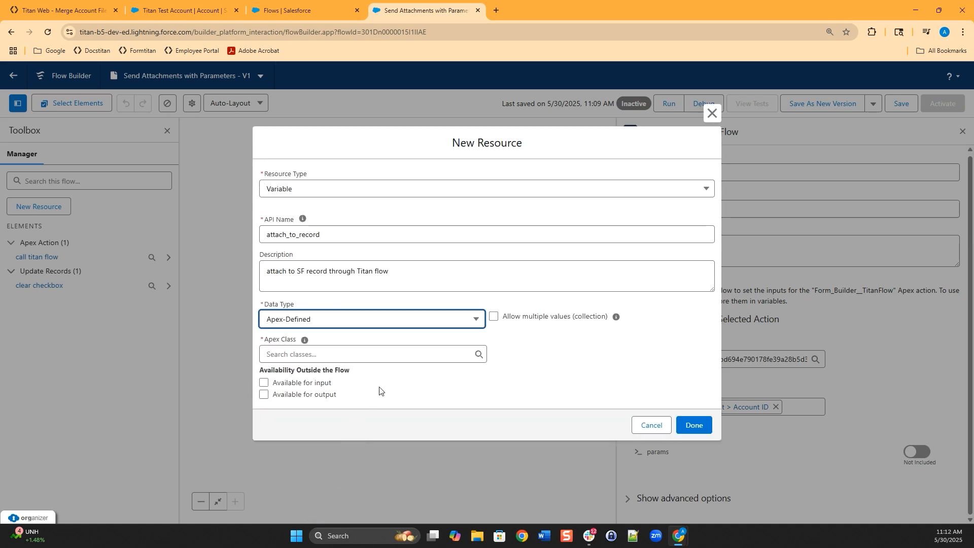
left_click(387, 355)
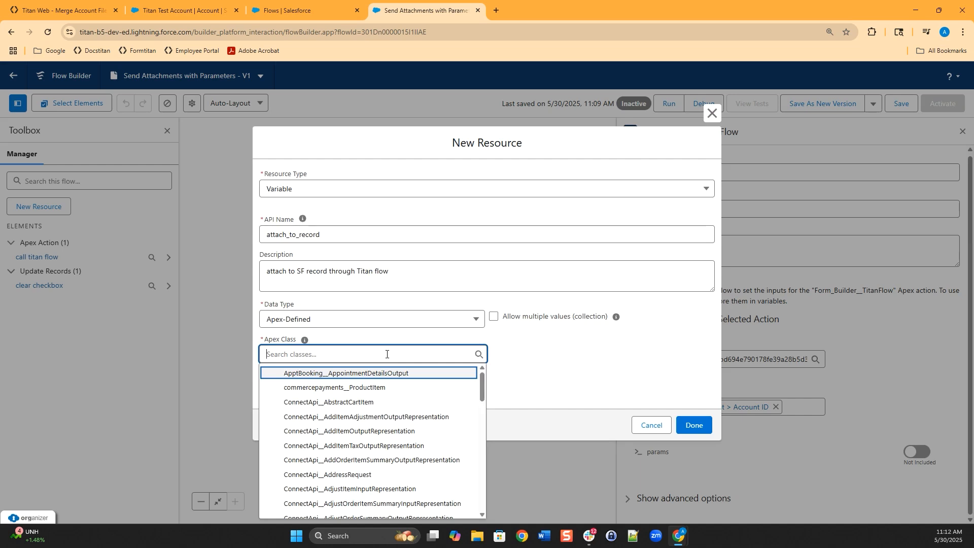
type("titan")
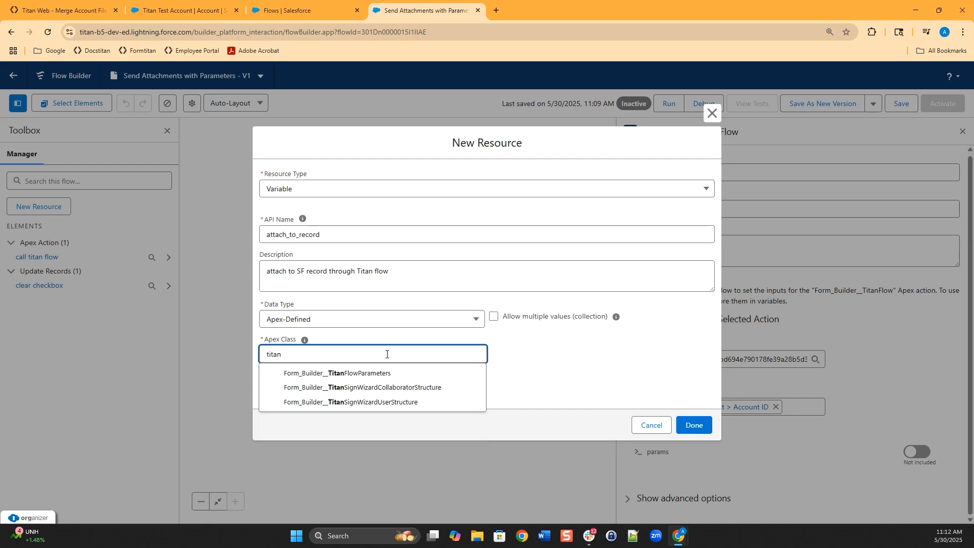
left_click(369, 373)
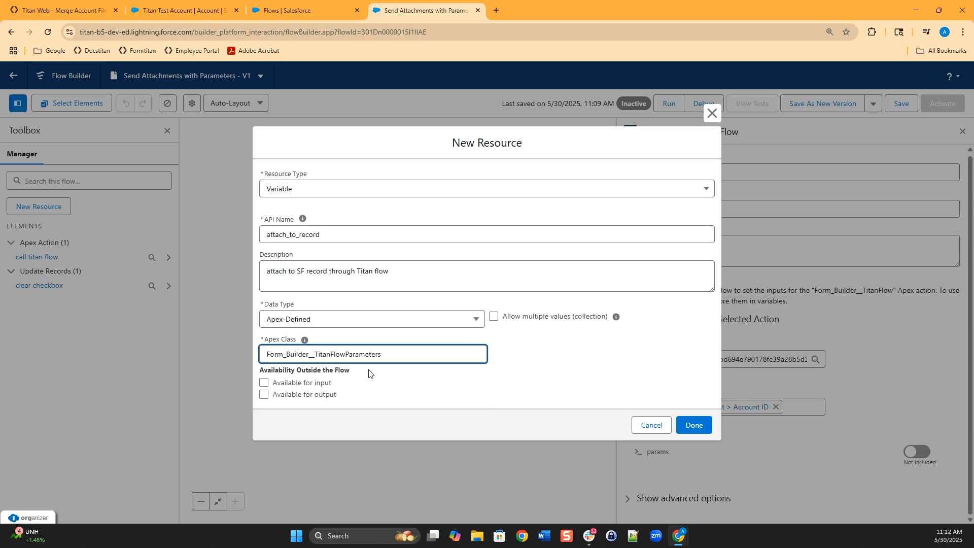
left_click(263, 383)
left_click(264, 396)
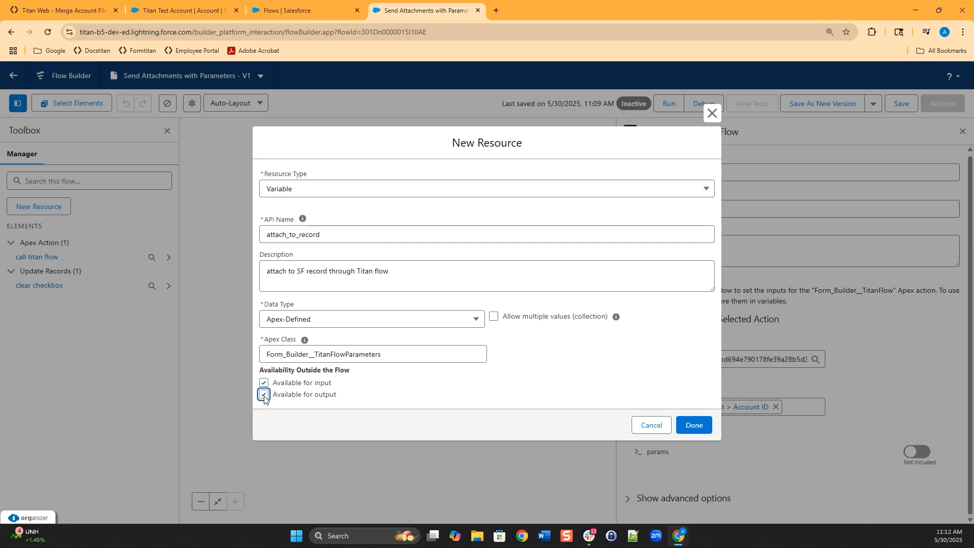
left_click(694, 425)
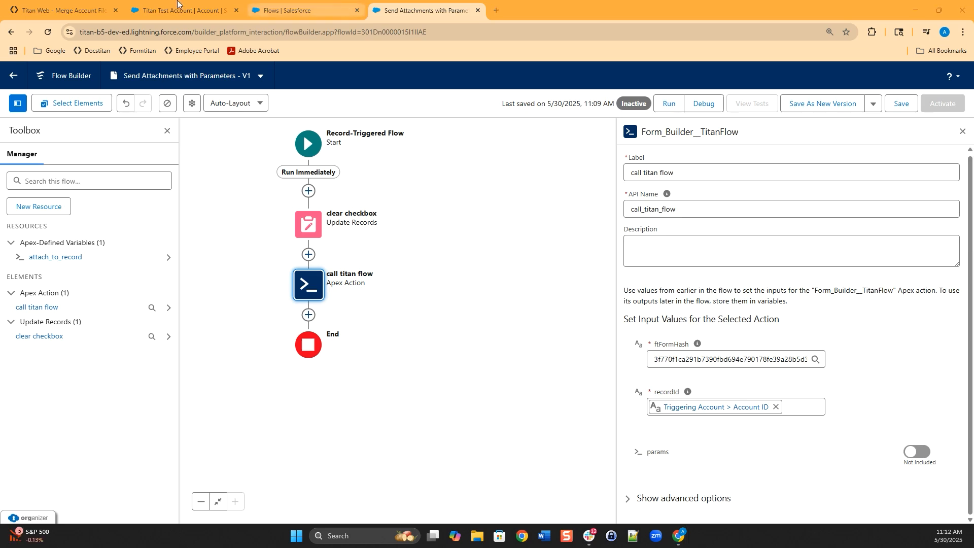
left_click(103, 5)
- After checking Titan's variable spellings, start a new Variable named email_to
left_click_drag(393, 225, 403, 223)
left_click_drag(414, 308, 405, 308)
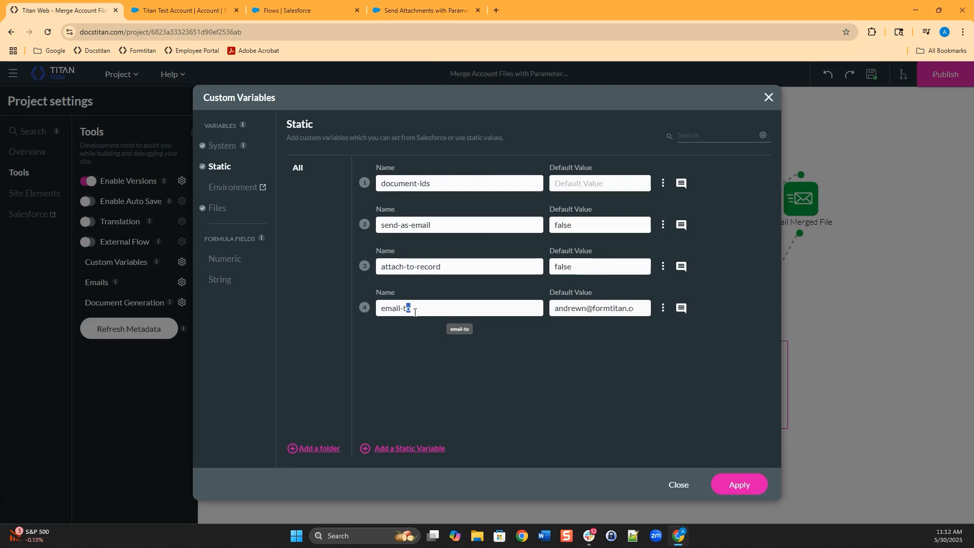
left_click(432, 6)
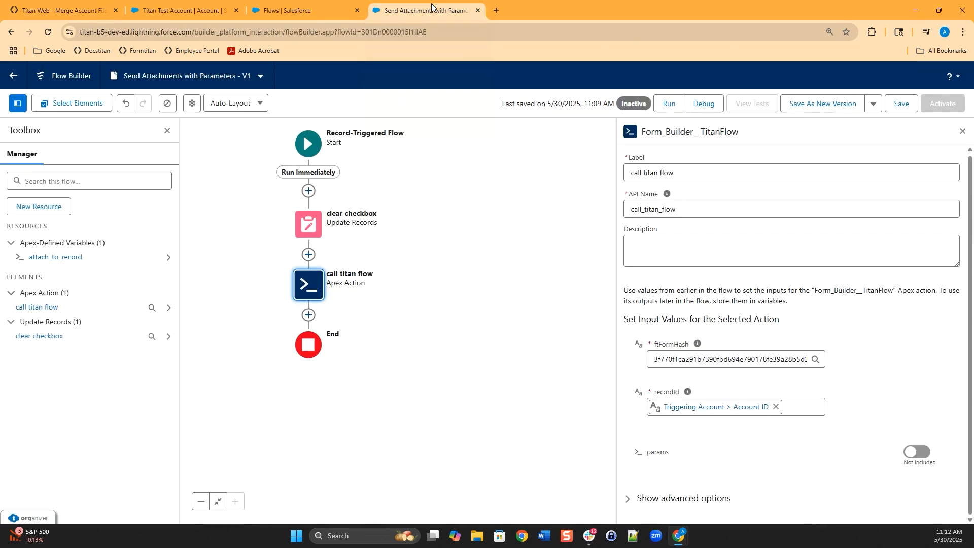
left_click(51, 207)
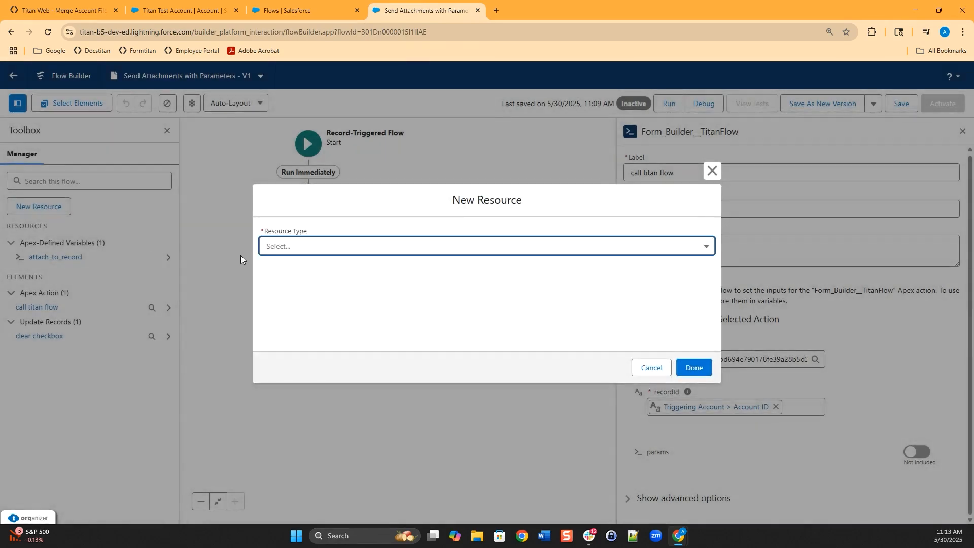
left_click(354, 248)
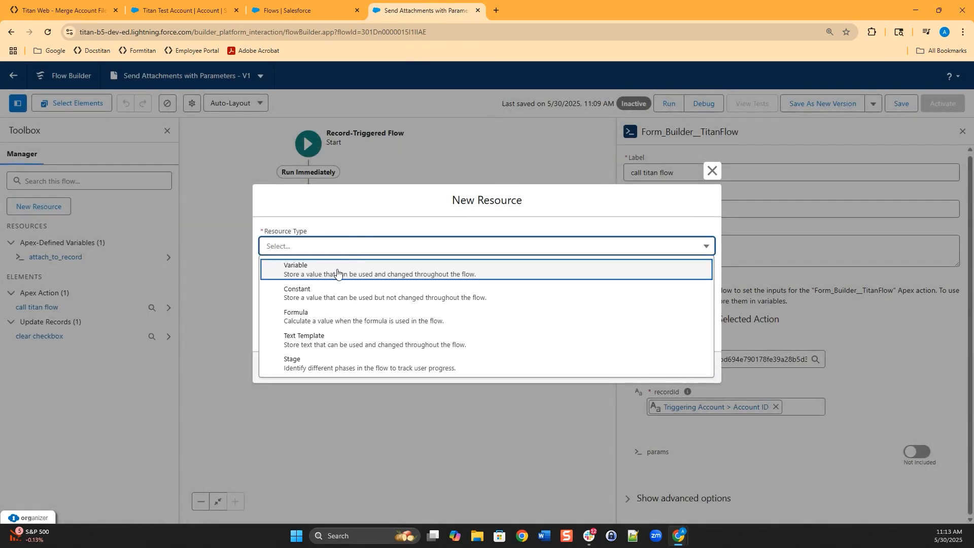
left_click(338, 271)
left_click(345, 267)
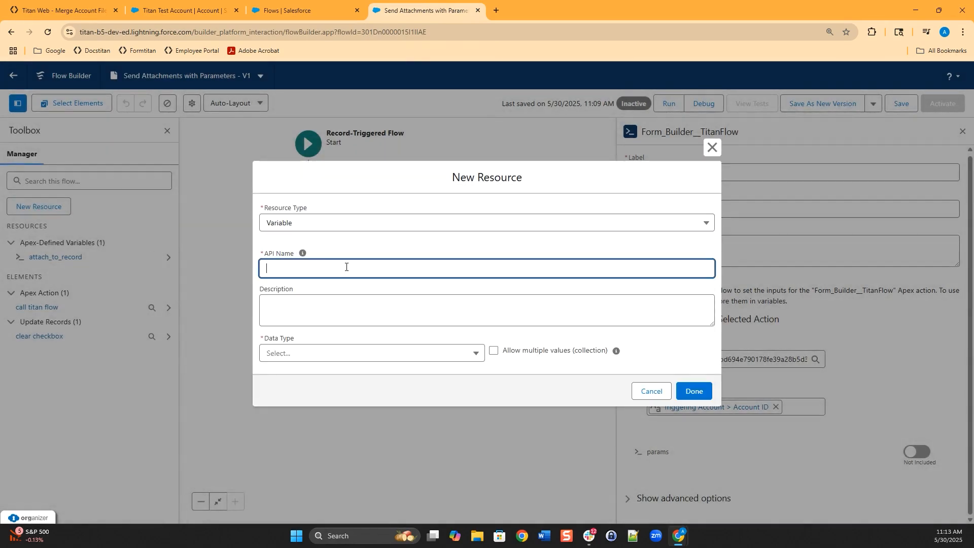
type("email_+to")
- Make email_to Apex-Defined of class Form_Builder__TitanFlowParameters, available for input and output, and save it
left_click(390, 348)
scroll(356, 465, "down", 1)
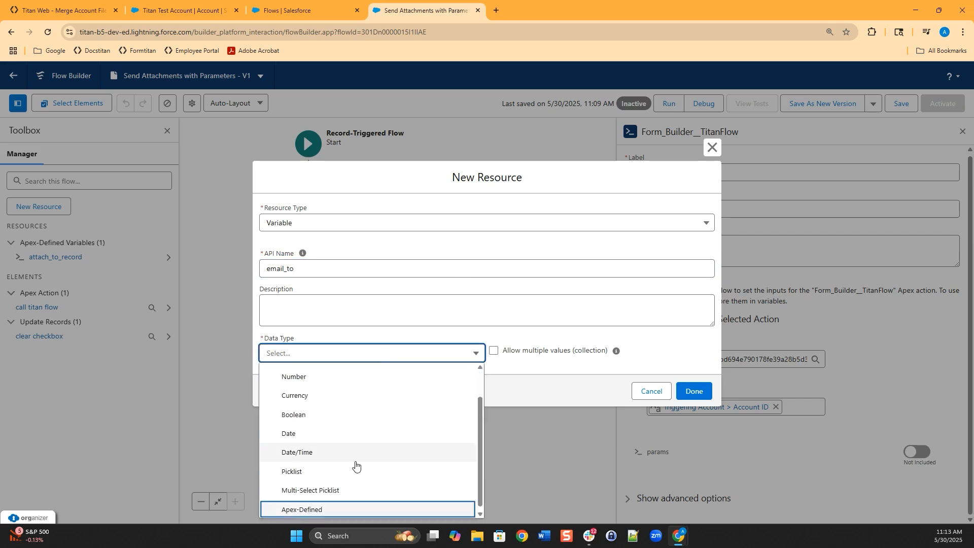
left_click(315, 507)
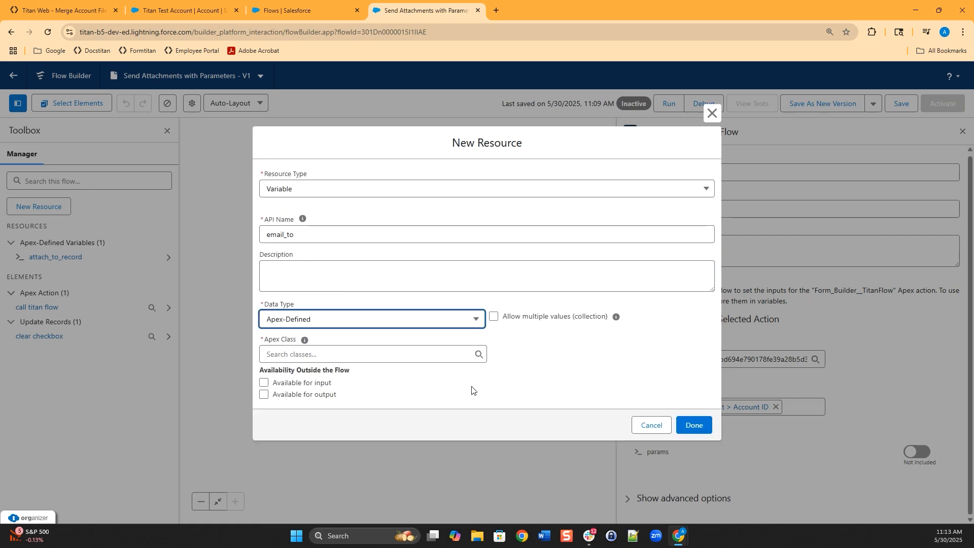
left_click(399, 353)
type("titan")
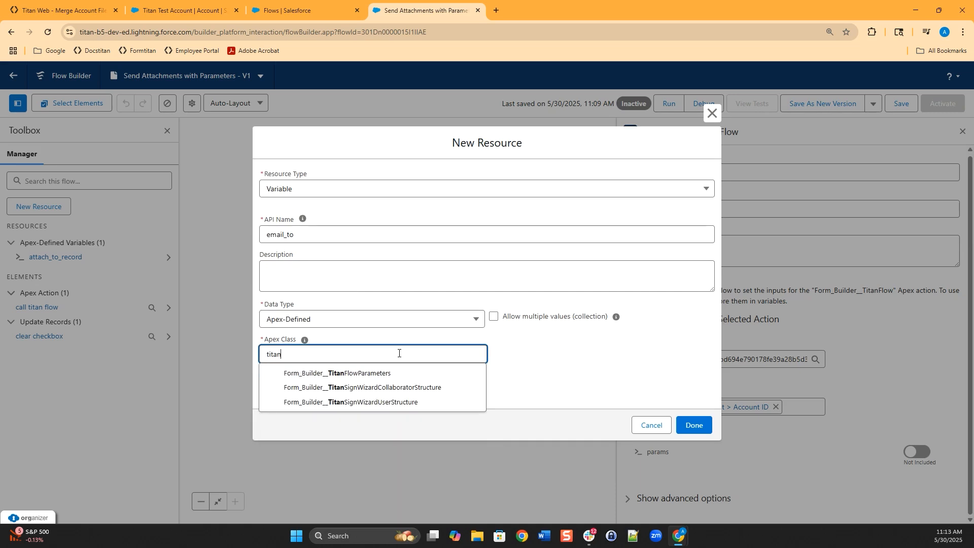
left_click(340, 372)
left_click(264, 382)
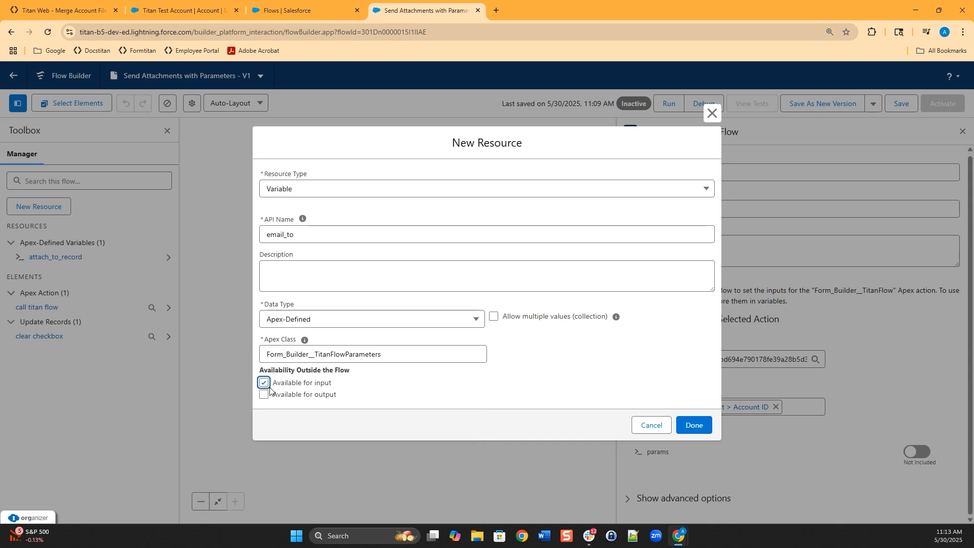
left_click(264, 394)
left_click(701, 428)
left_click(38, 207)
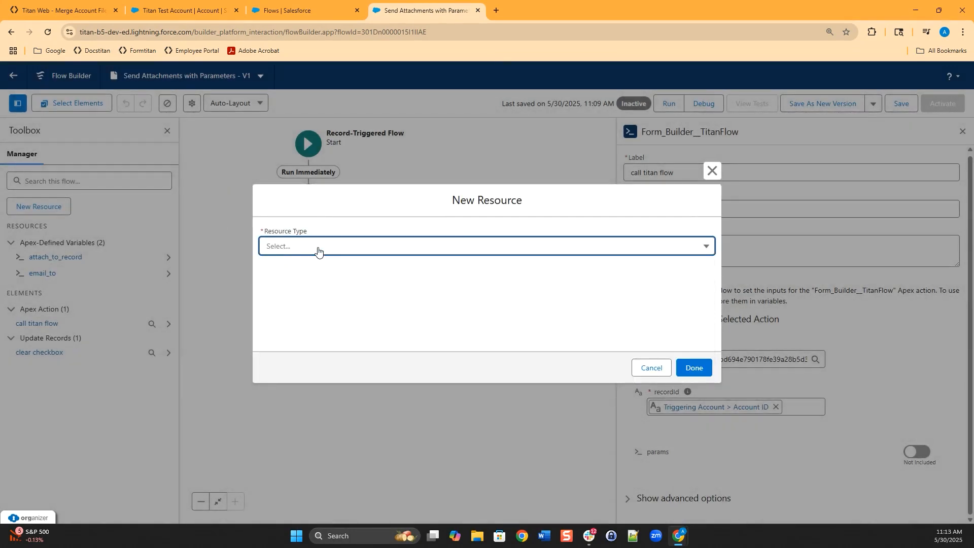
left_click(317, 248)
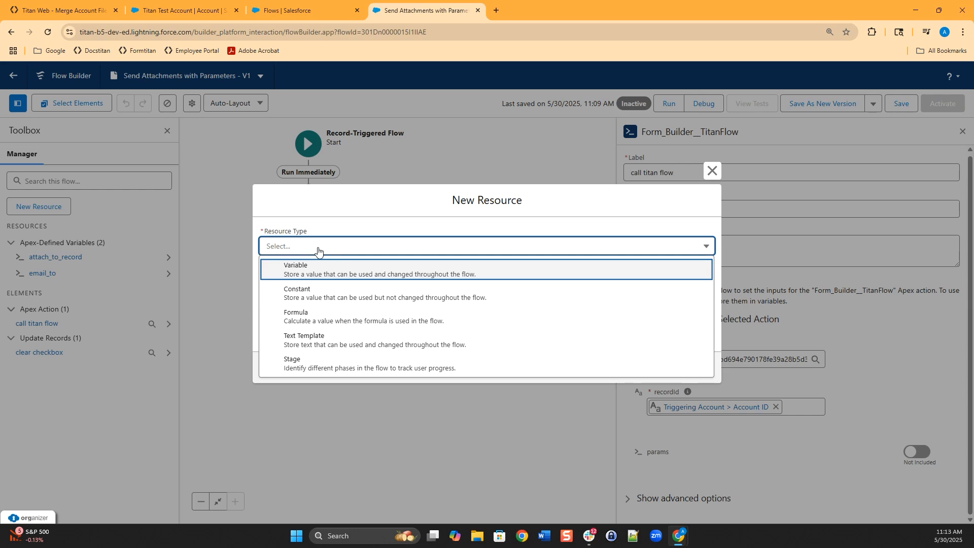
left_click(319, 251)
left_click(325, 246)
left_click(316, 285)
left_click(323, 220)
left_click(322, 246)
left_click(321, 270)
type("send_as_email")
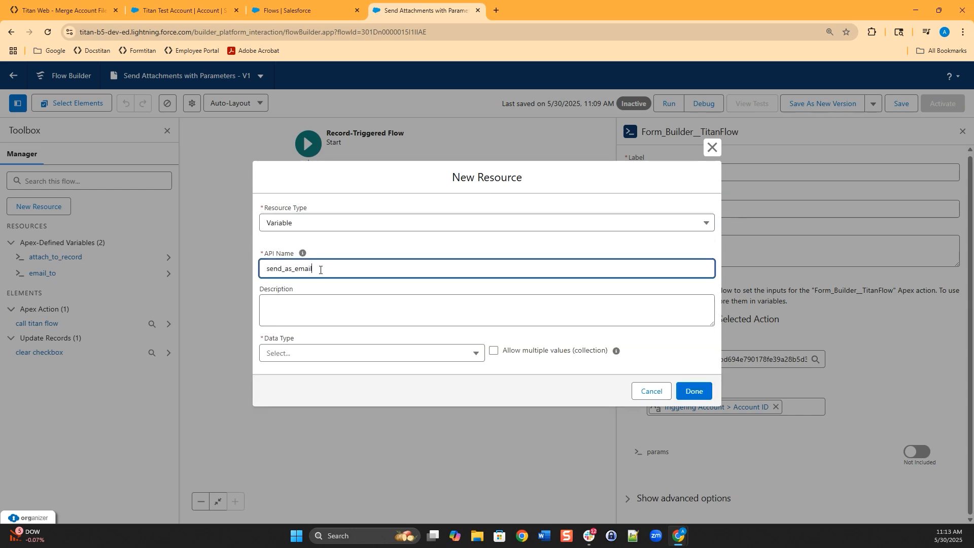
left_click(384, 356)
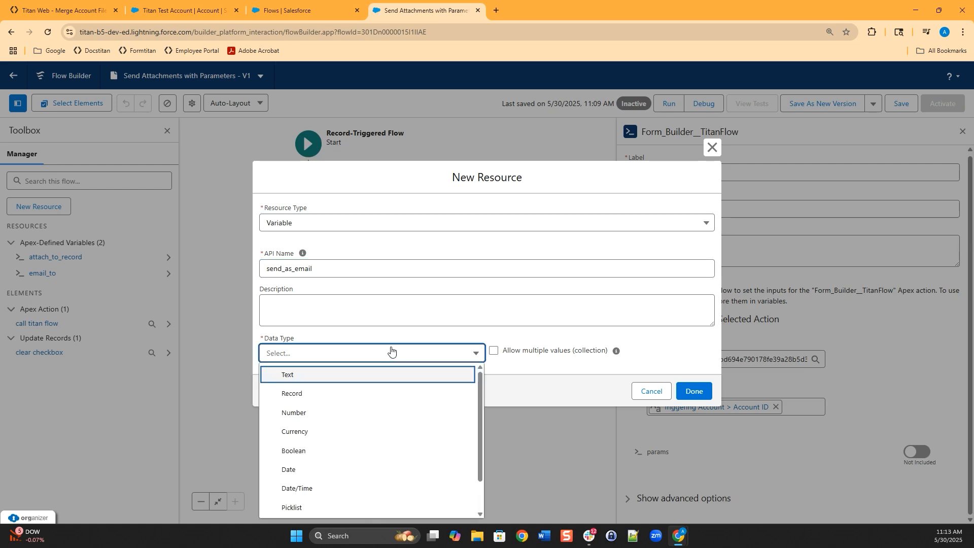
key("Up")
left_click(305, 509)
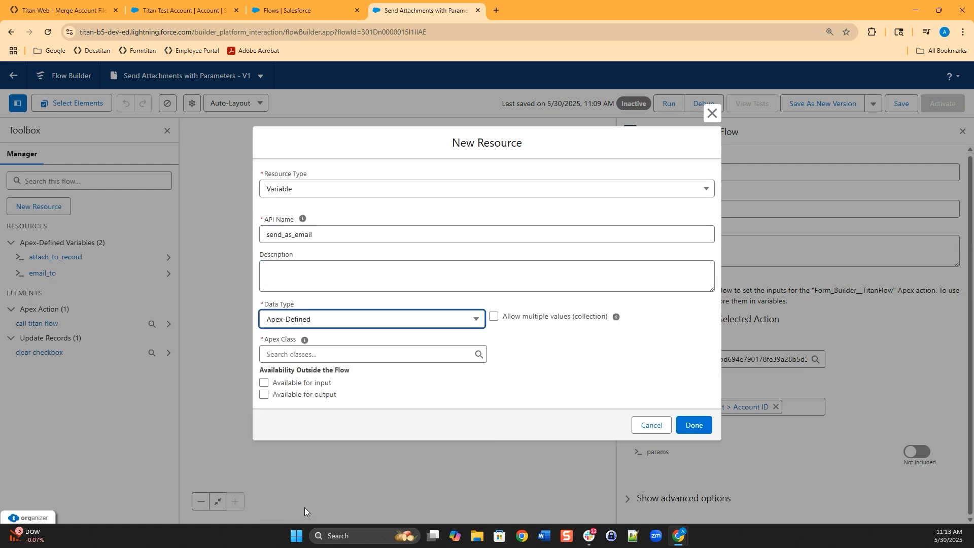
left_click(368, 351)
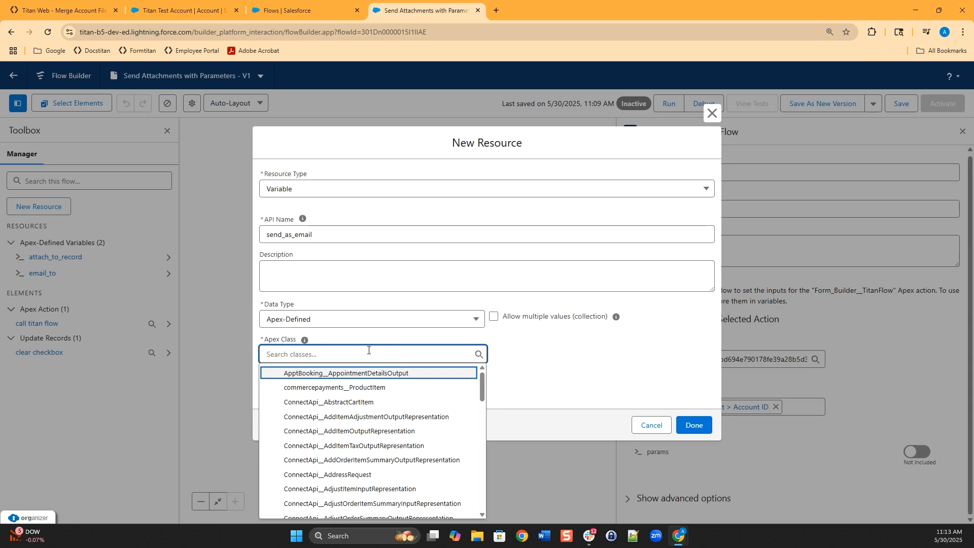
type("flow")
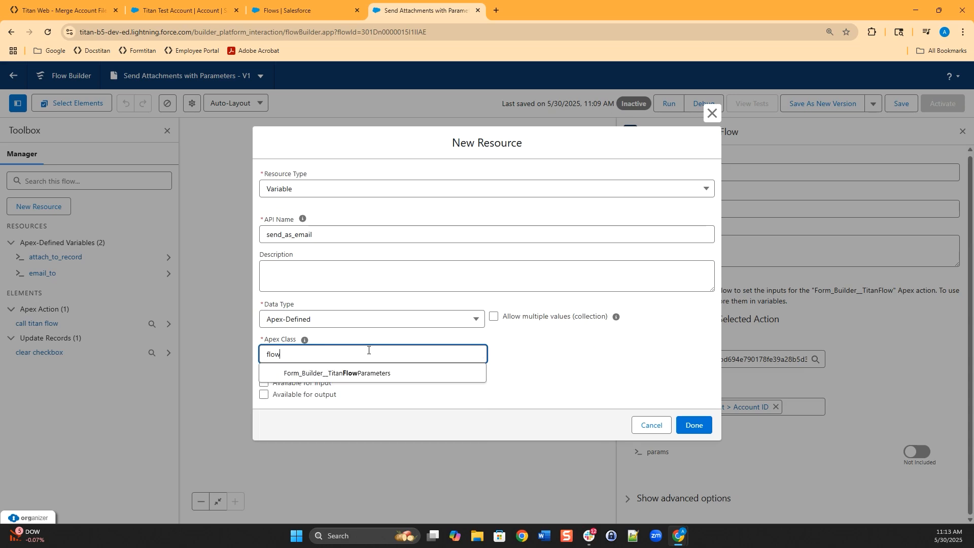
left_click(379, 375)
left_click(264, 383)
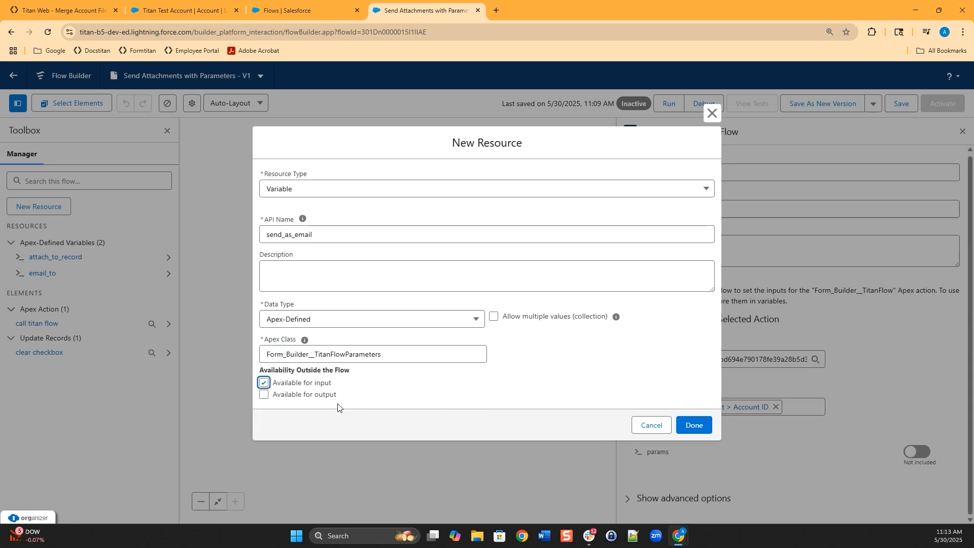
left_click(263, 394)
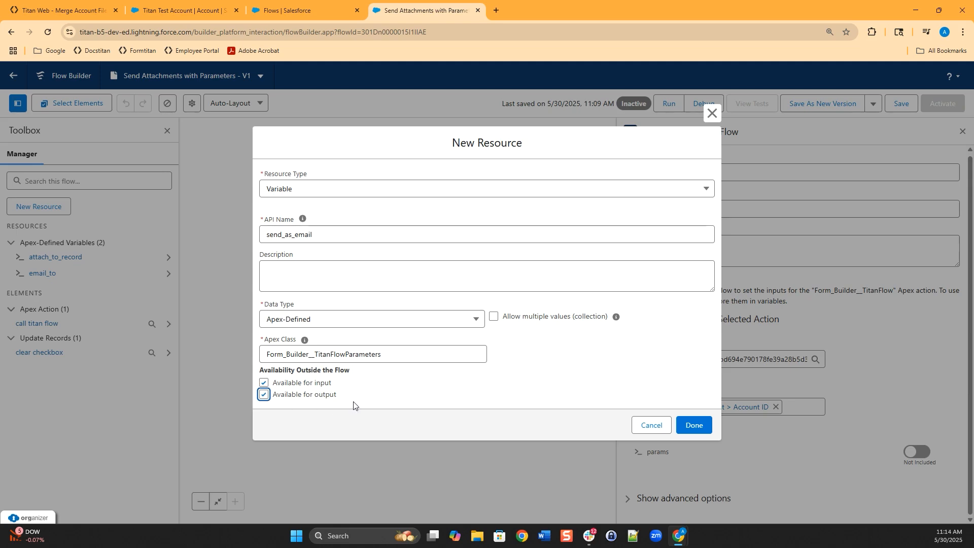
left_click(691, 424)
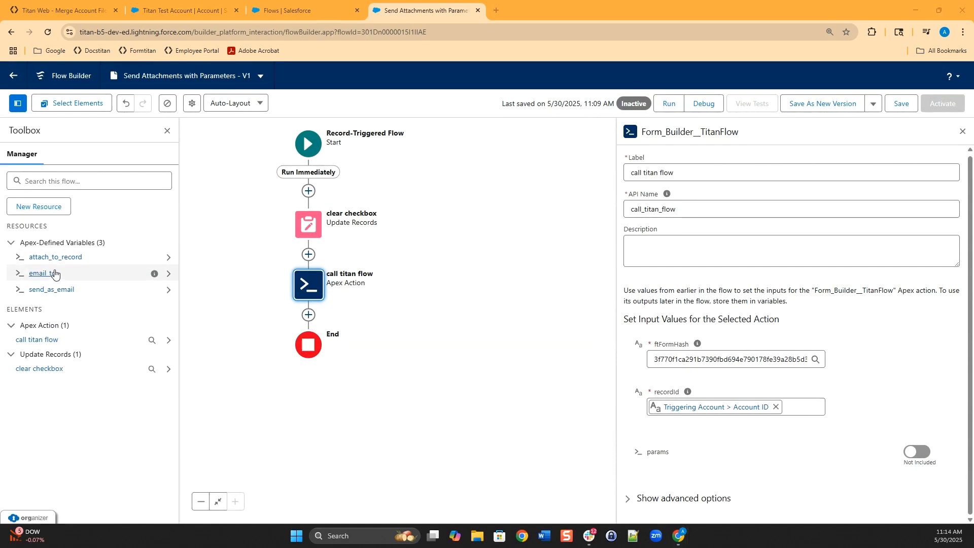
- Start a new Variable resource with API name flow_params
left_click(55, 210)
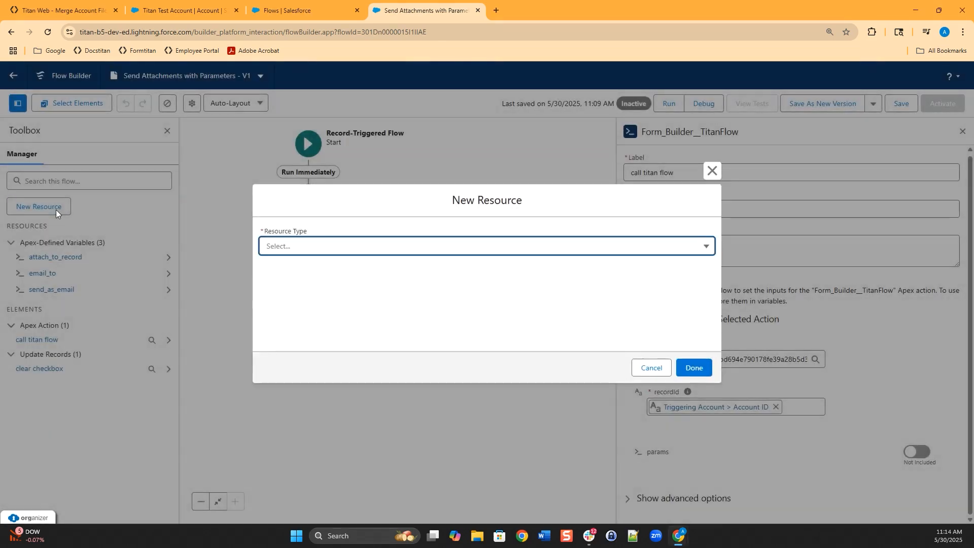
left_click(434, 246)
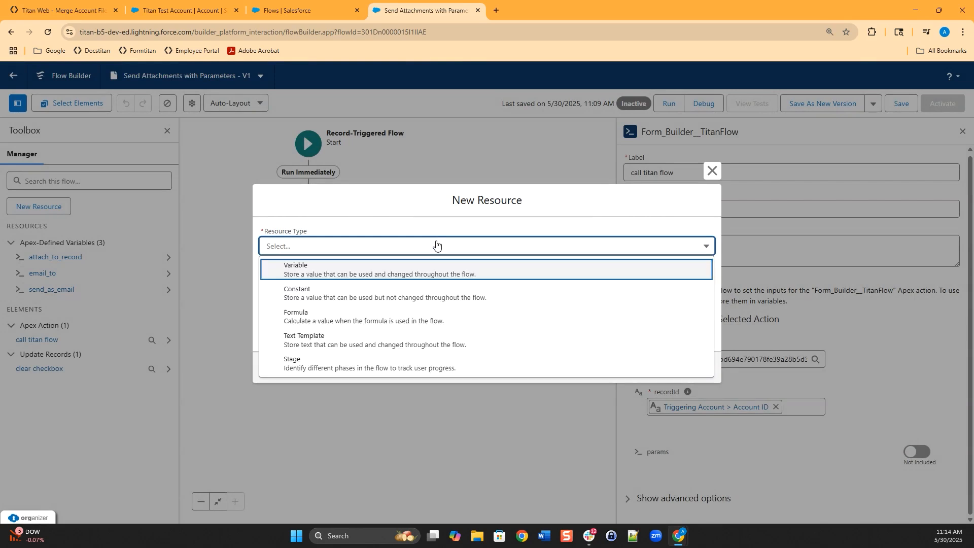
left_click(368, 274)
left_click(359, 278)
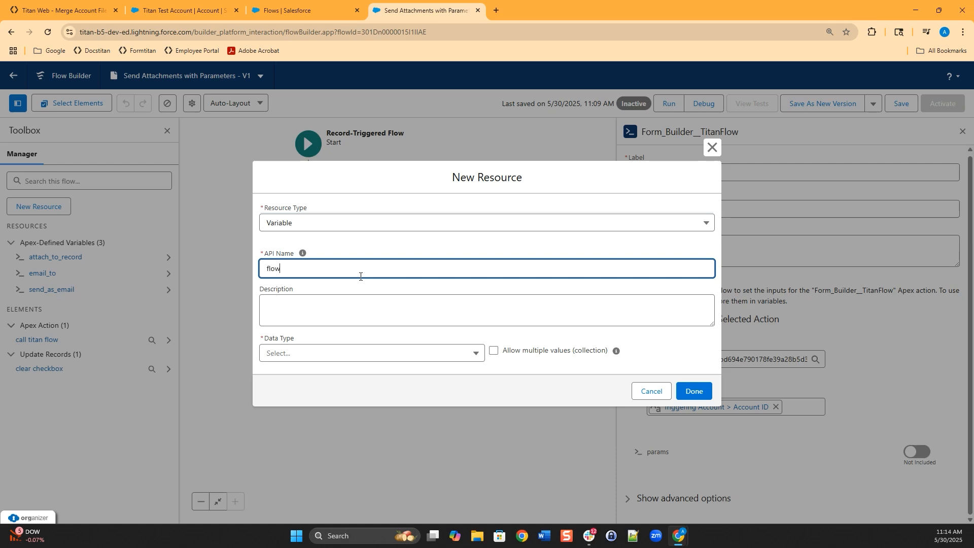
type("flow_params")
left_click(339, 308)
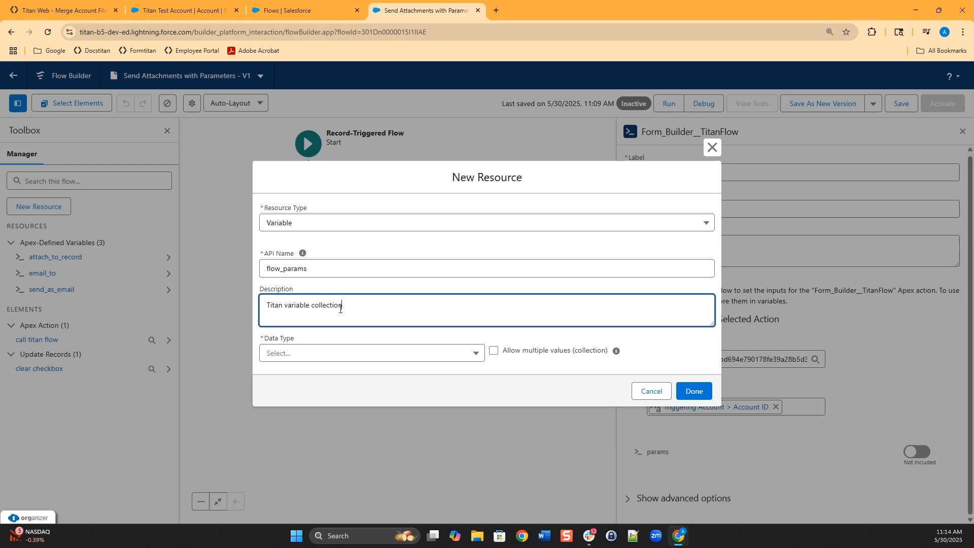
- Make flow_params an Apex-Defined Form_Builder__TitanFlowParameters collection, available for input and output, and create it
left_click(333, 354)
key("a")
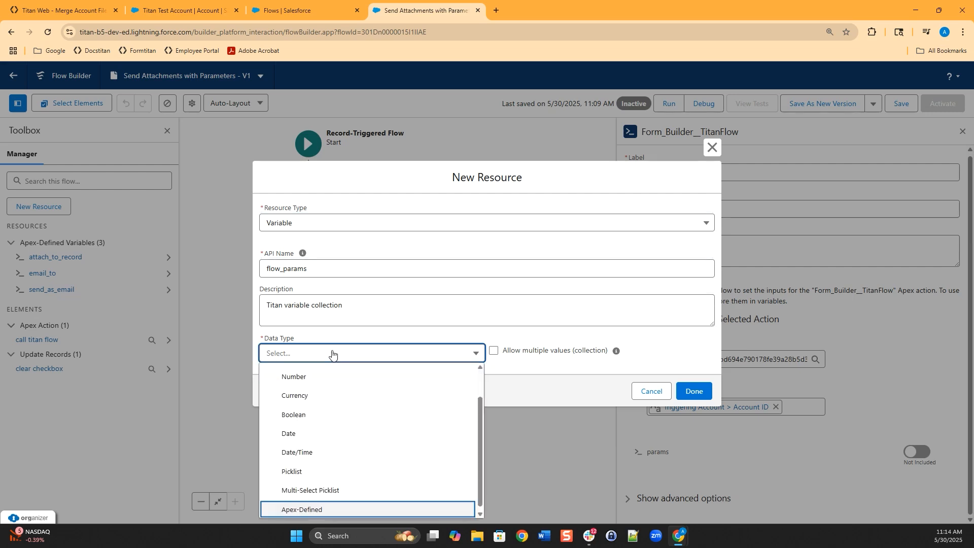
left_click(330, 510)
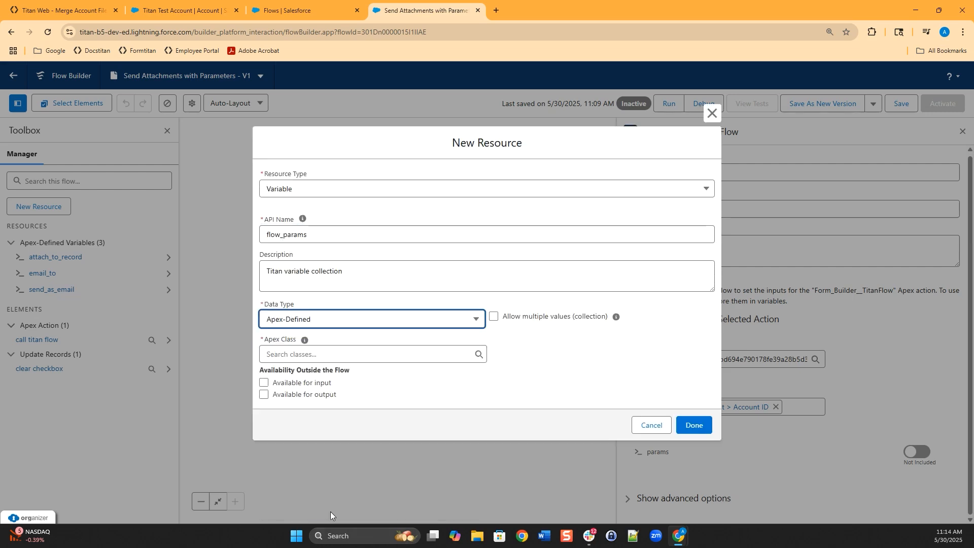
left_click(350, 355)
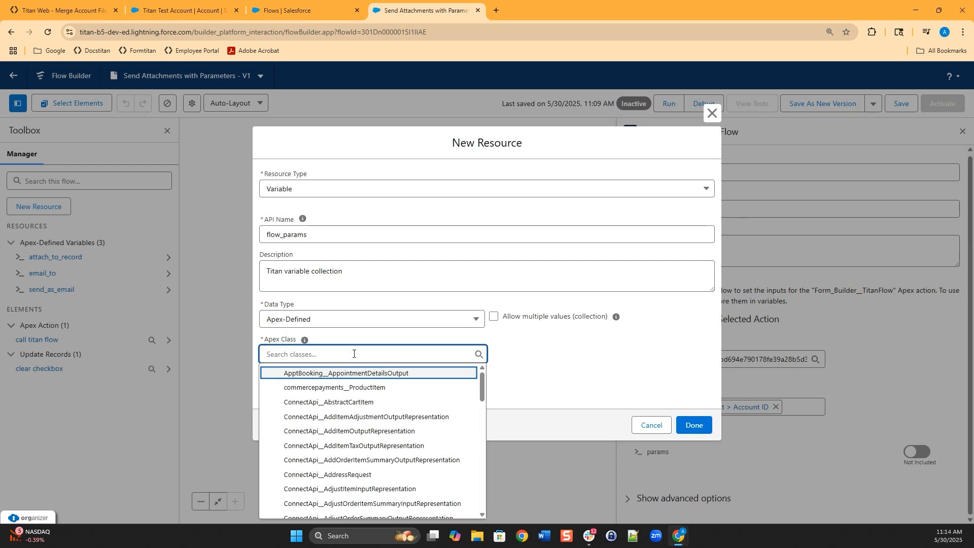
type("titanf")
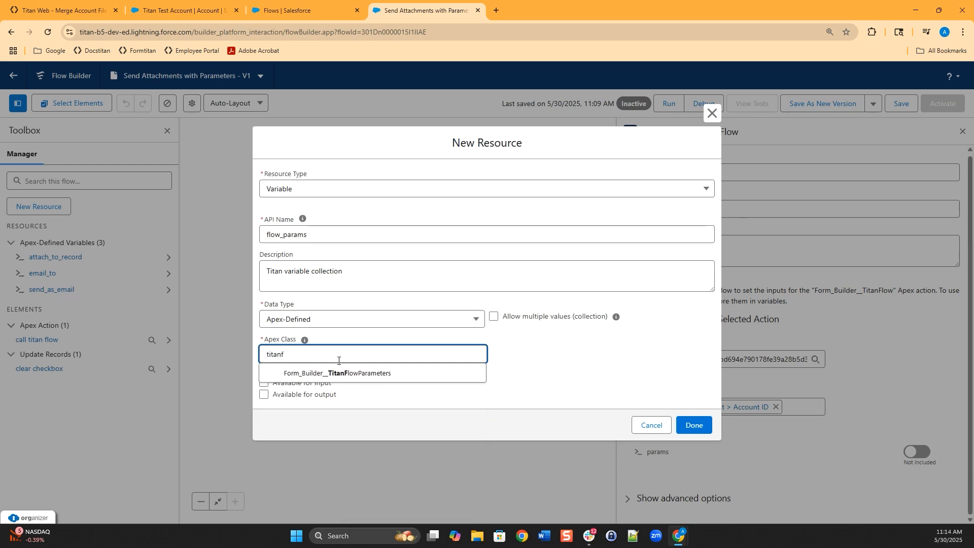
left_click(342, 373)
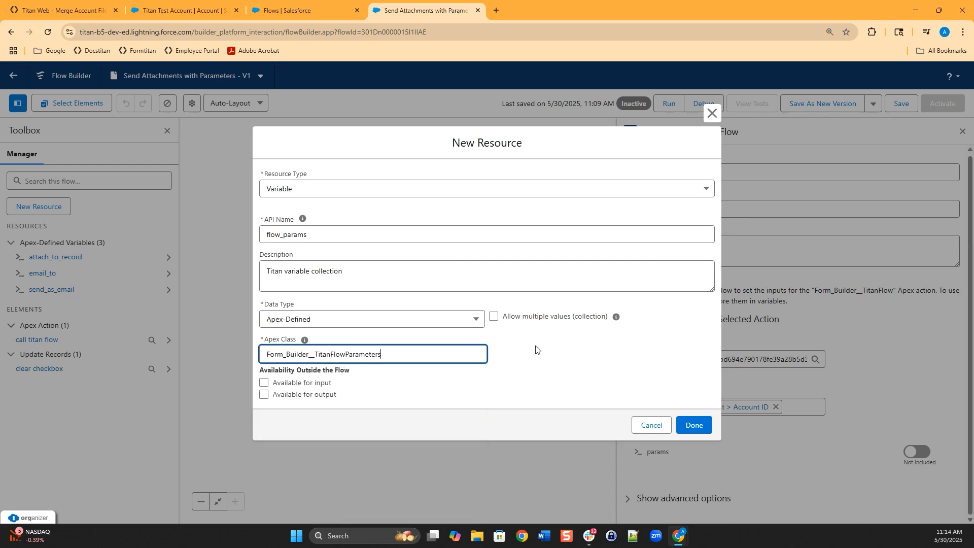
left_click(495, 318)
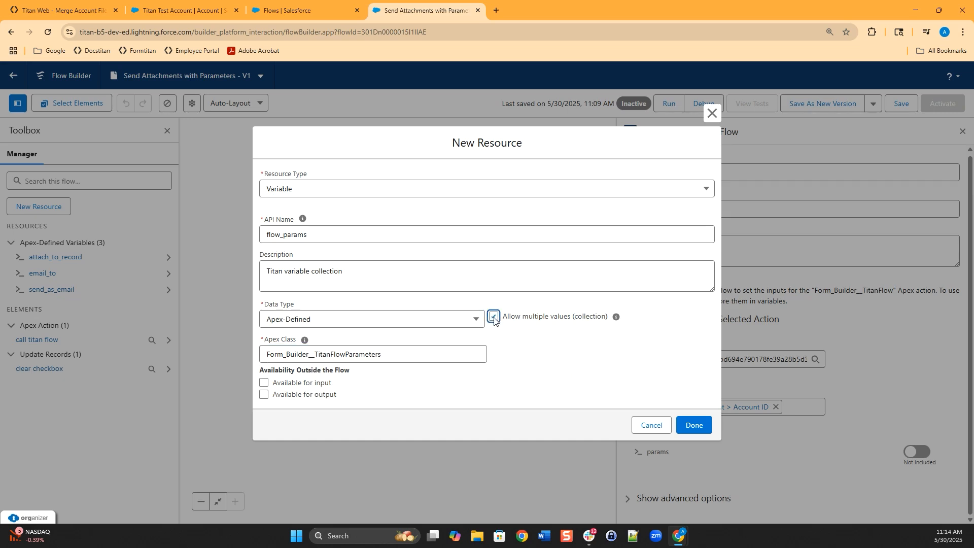
left_click(266, 386)
left_click(264, 396)
left_click(694, 425)
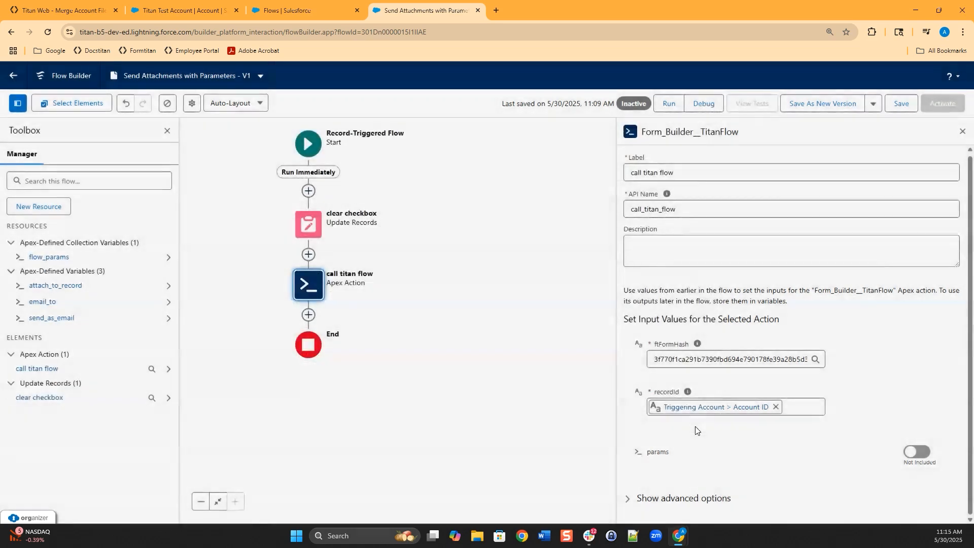
- Save the flow with the new flow_params variable
left_click(900, 105)
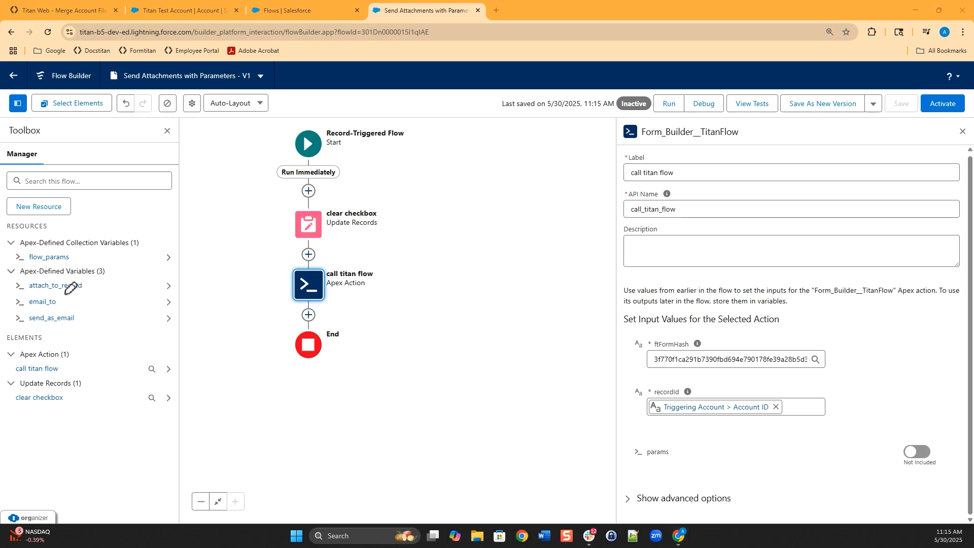
mouse_move(47, 273)
left_mouse_down()
mouse_move(20, 325)
mouse_move(89, 289)
mouse_move(57, 271)
left_mouse_up()
mouse_move(31, 238)
left_mouse_down()
mouse_move(44, 277)
mouse_move(96, 250)
mouse_move(31, 235)
left_mouse_up()
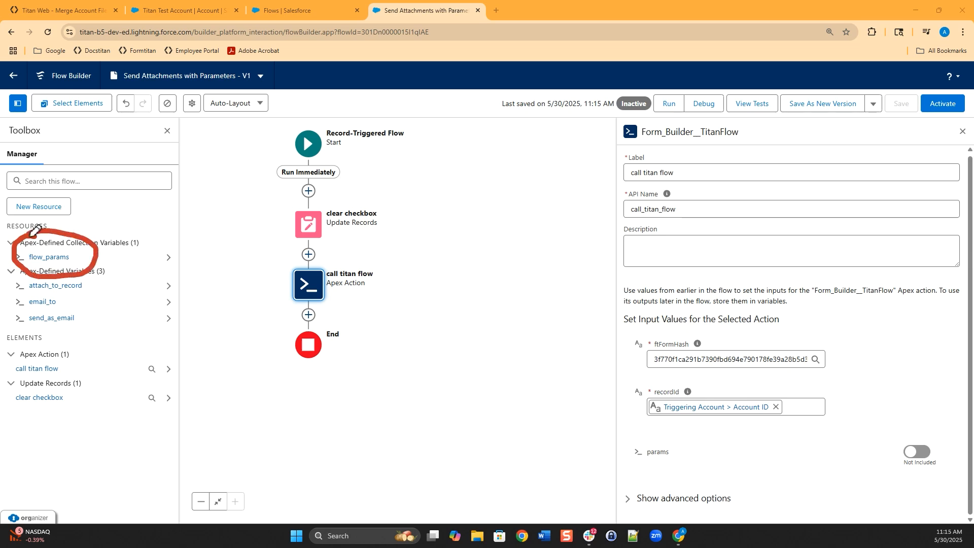
key("Escape")
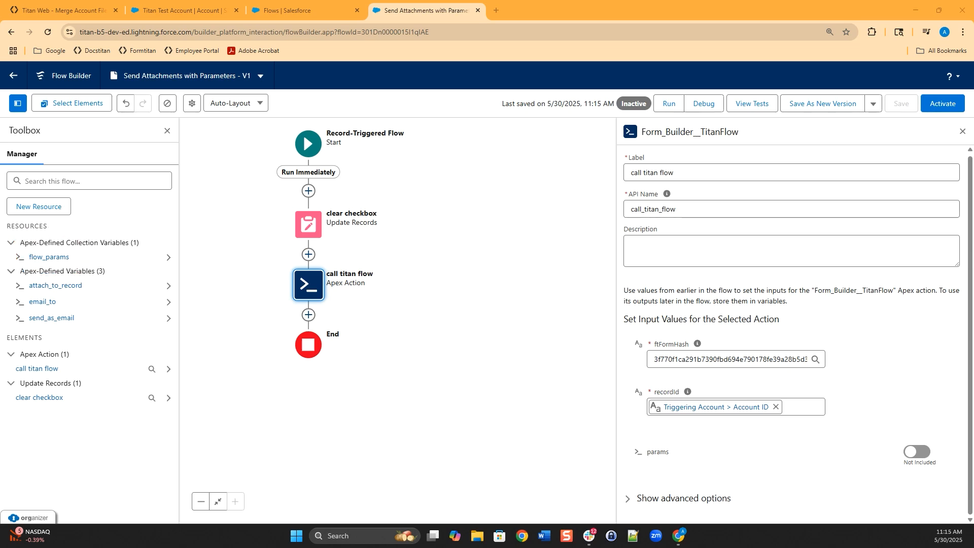
- Switch the call titan flow action's params input to Included
left_click(639, 458)
left_click(917, 452)
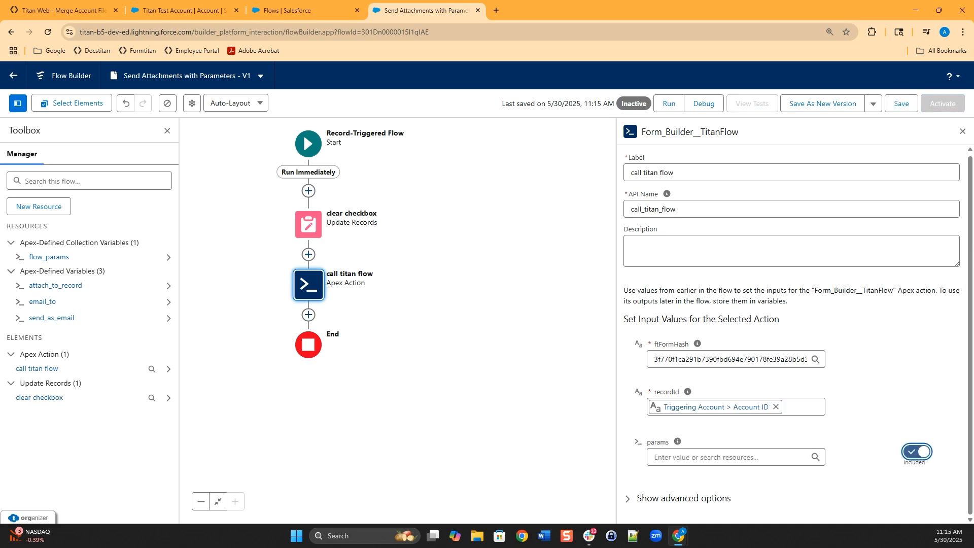
key("ctrl+shift+d")
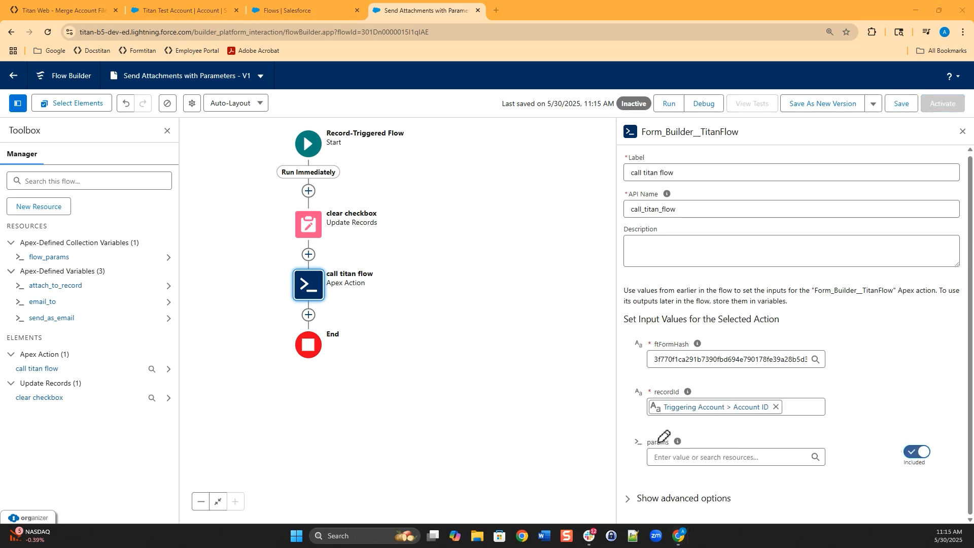
mouse_move(659, 432)
left_mouse_down()
mouse_move(626, 446)
mouse_move(736, 479)
mouse_move(849, 465)
mouse_move(743, 431)
mouse_move(652, 432)
left_mouse_up()
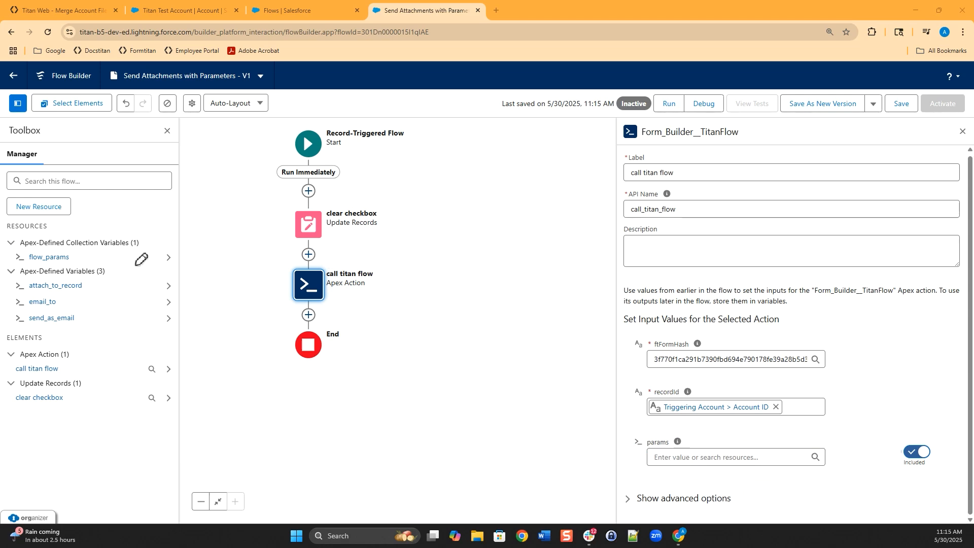
- Insert an Assignment after clear checkbox labelled Assign Parameter Values, described 'parameter collection assignment for passing to Titan flow'
left_click(308, 255)
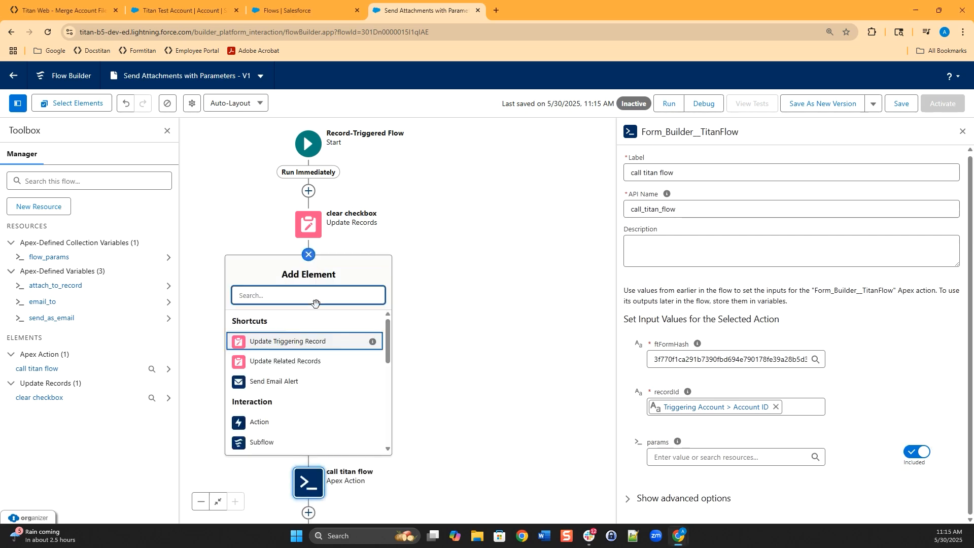
type("ass")
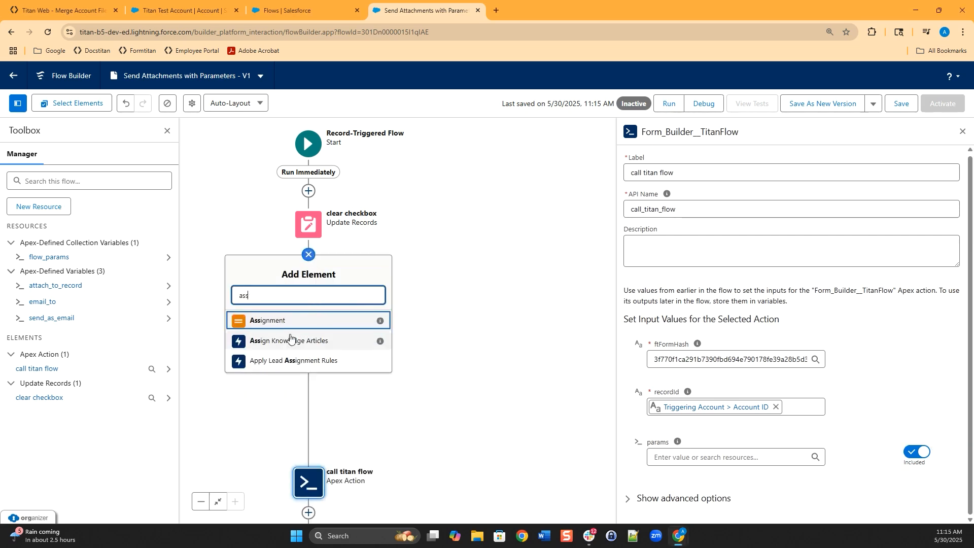
left_click(279, 321)
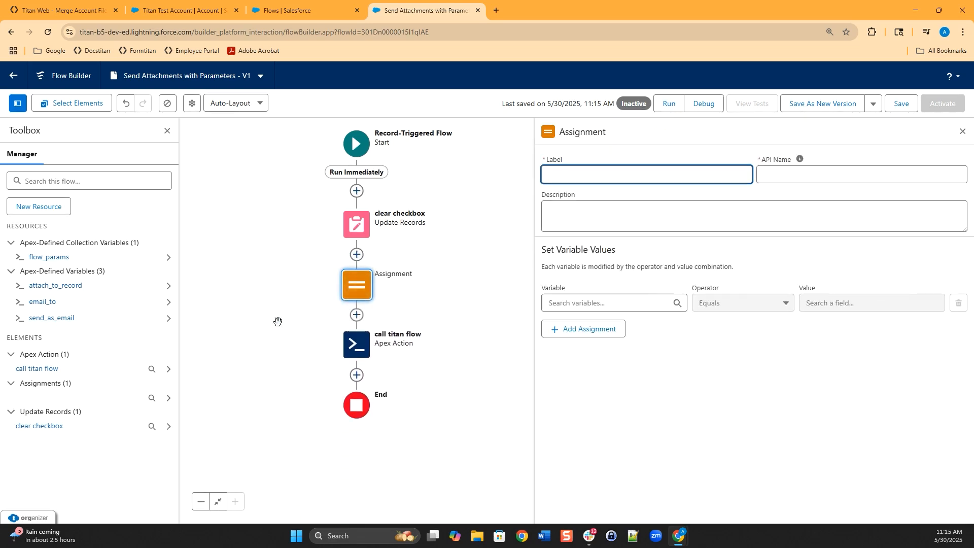
left_click(576, 215)
left_click(598, 174)
type("Assu")
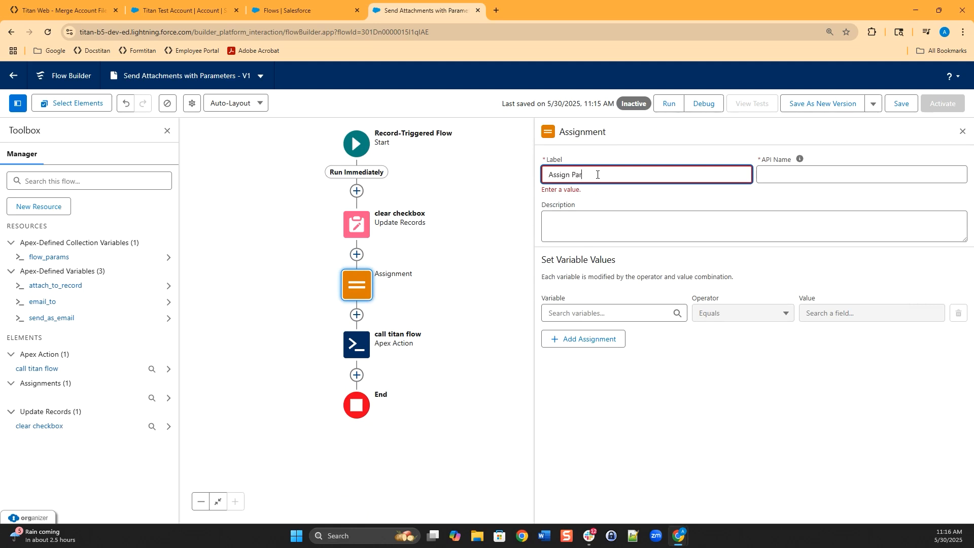
type("s")
key("Tab")
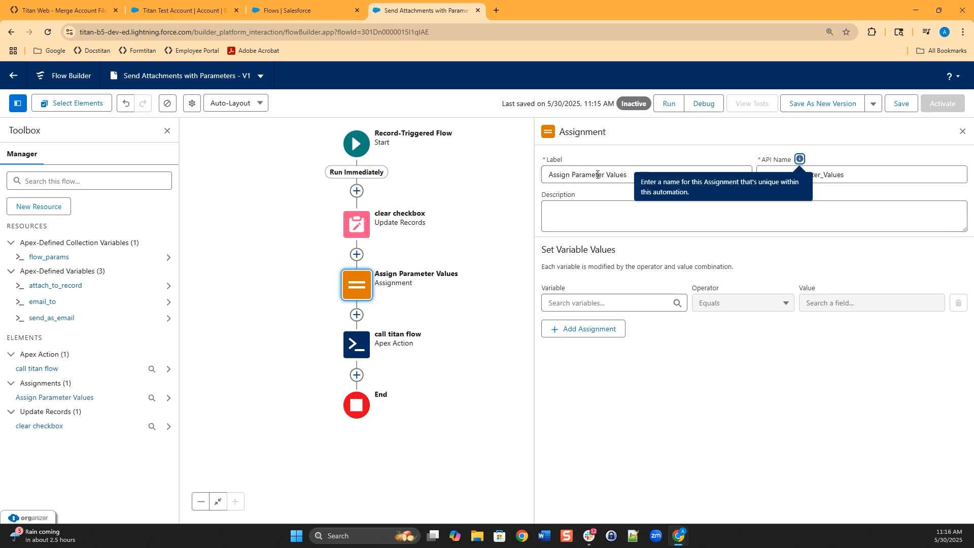
left_click(593, 218)
type("parameter collection assignment for passing to Titan flow")
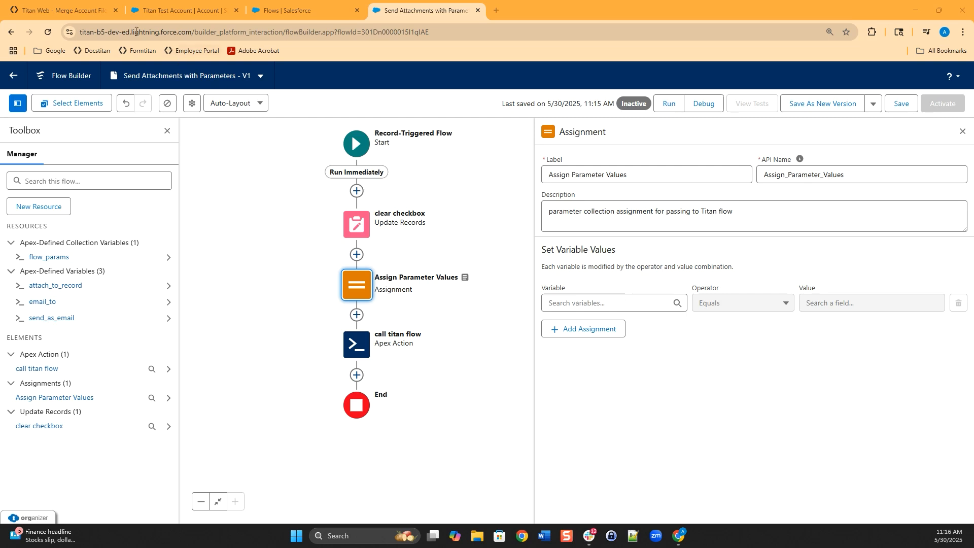
left_click(61, 10)
left_click(443, 225)
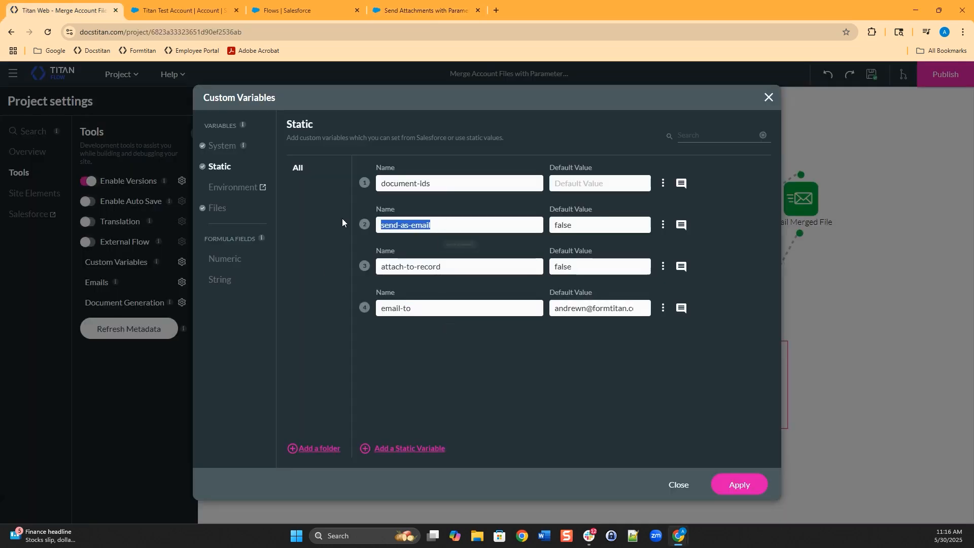
left_click(457, 270)
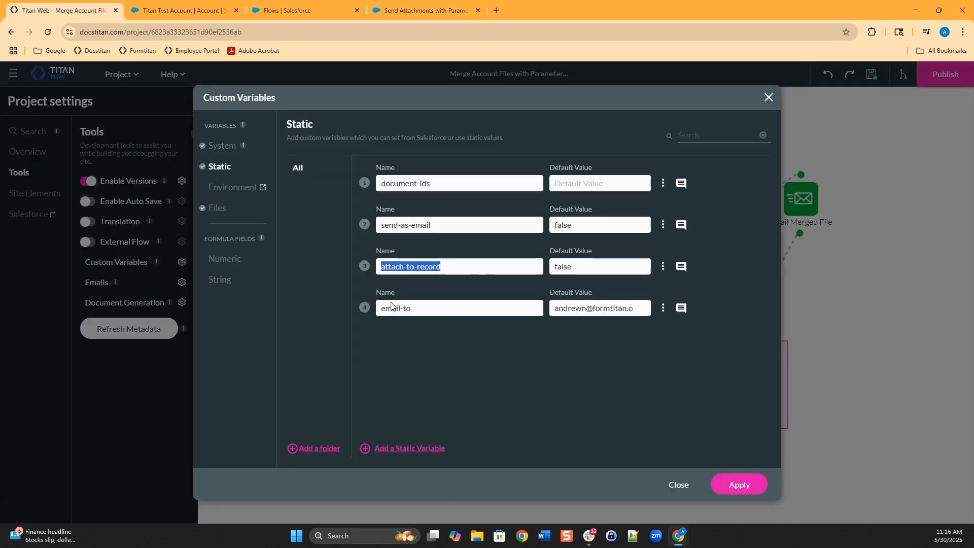
left_click(432, 310)
left_click(441, 224)
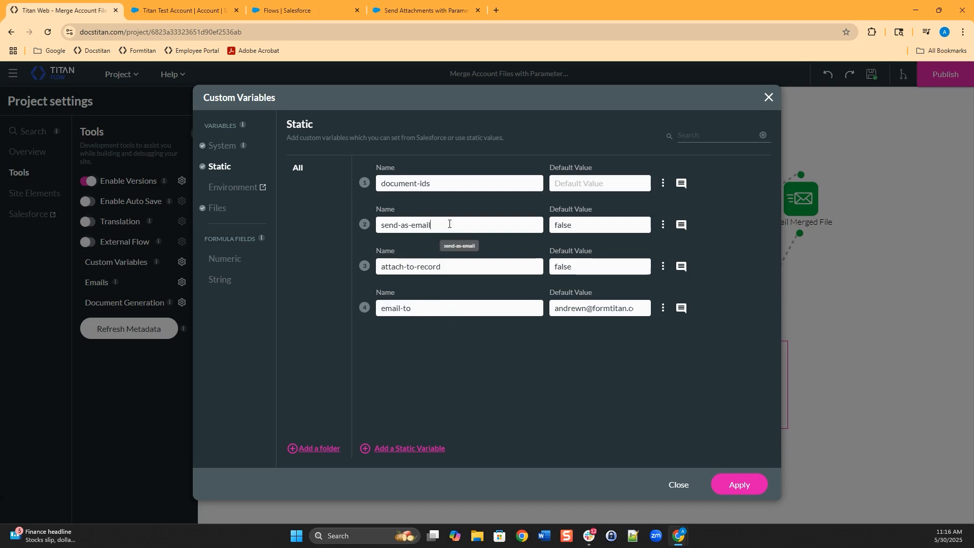
left_click(449, 224)
left_click(428, 225)
left_click(446, 224)
left_click(453, 268)
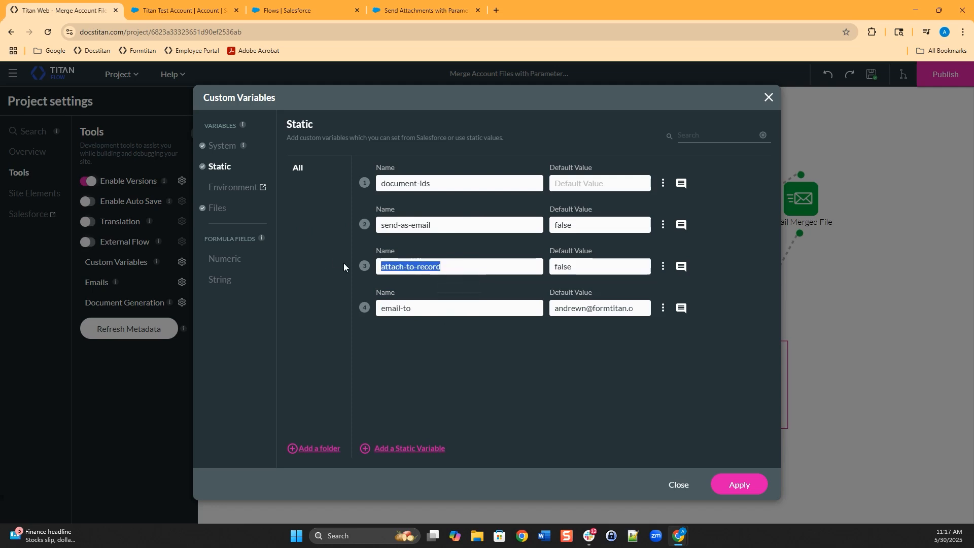
left_click(401, 307)
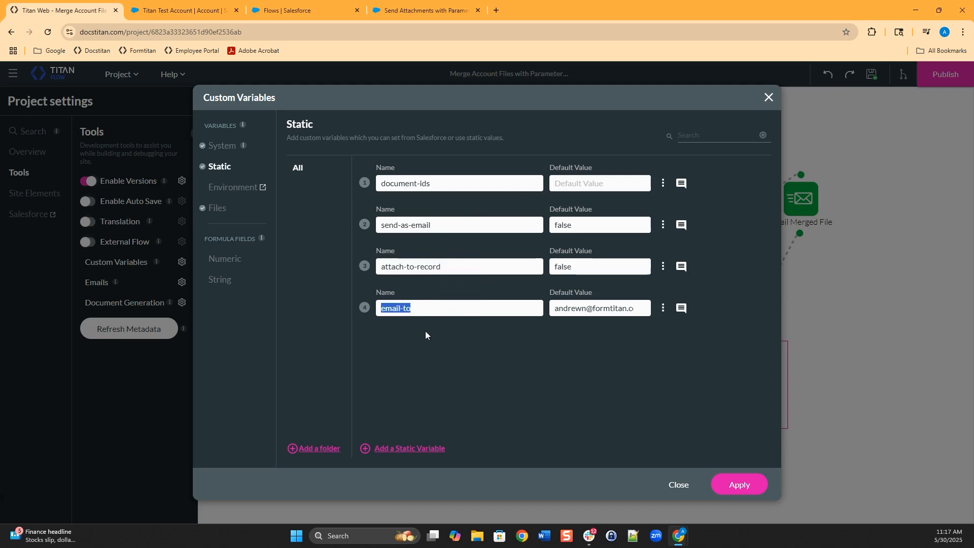
left_click(418, 10)
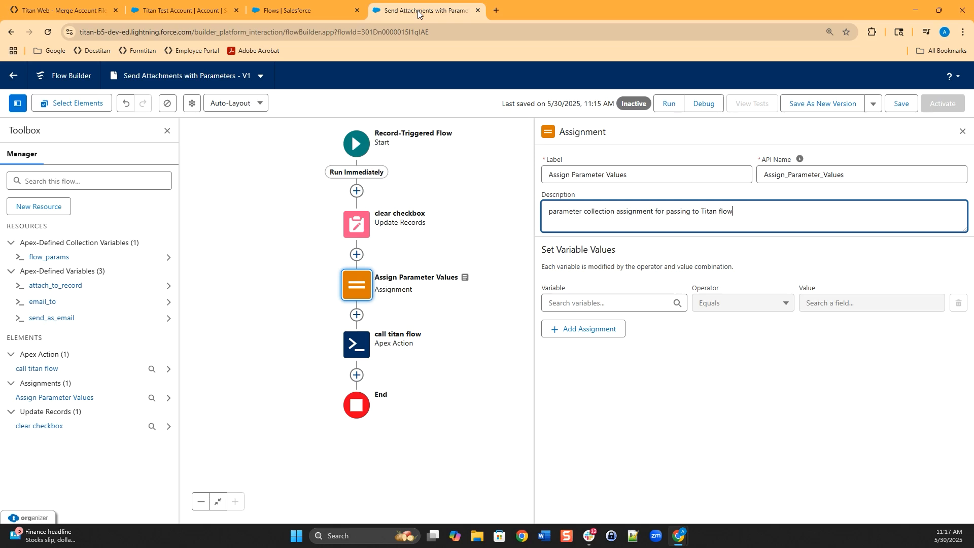
- Pick attach_to_record > key as the first assignment row's variable
left_click(566, 304)
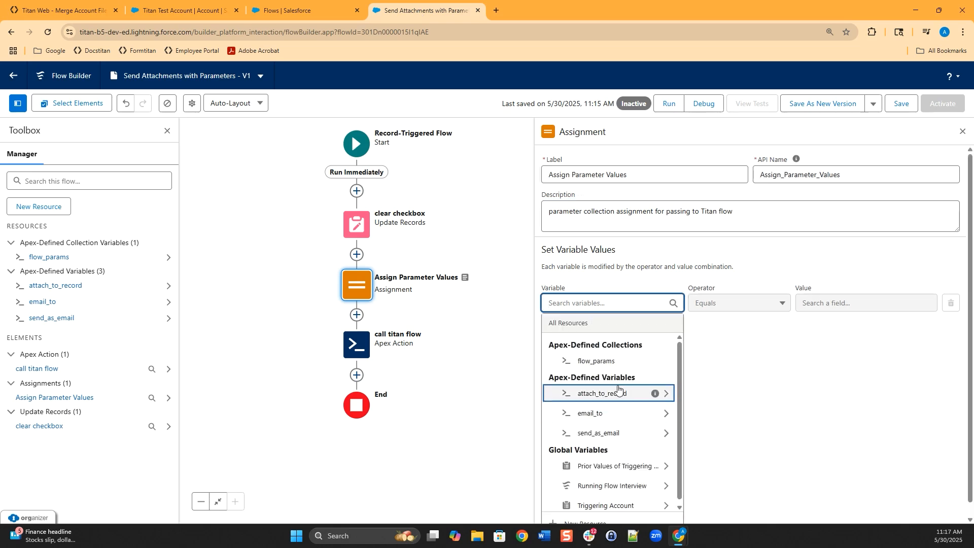
left_click(587, 293)
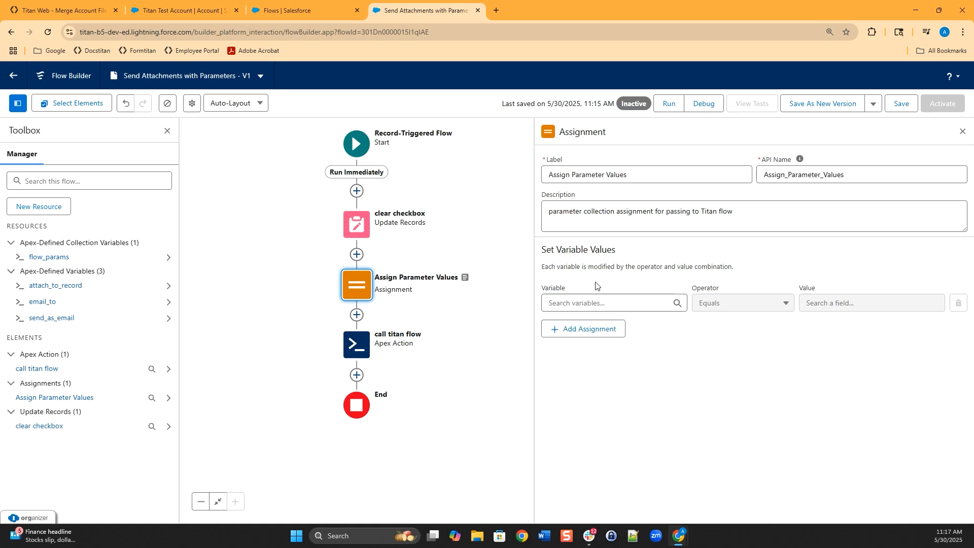
left_click(581, 303)
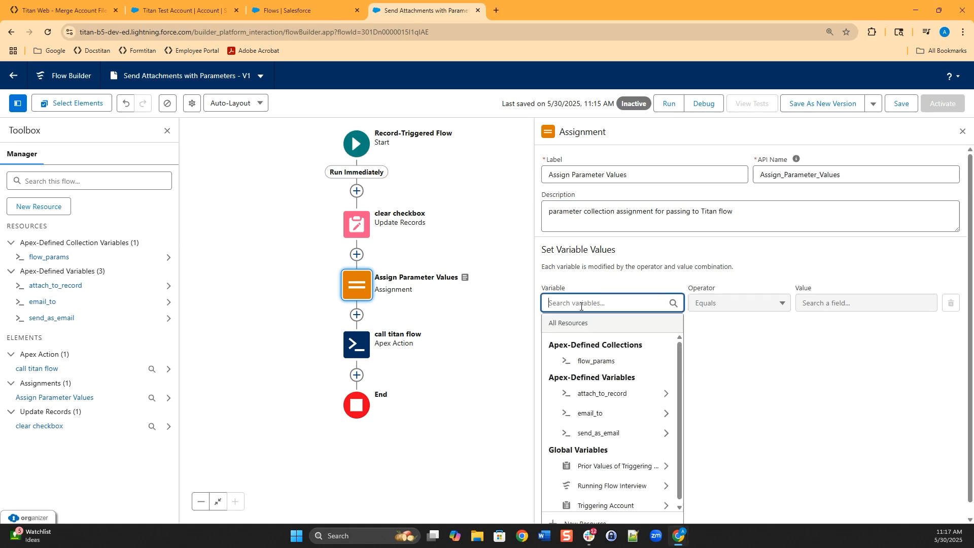
left_click(618, 398)
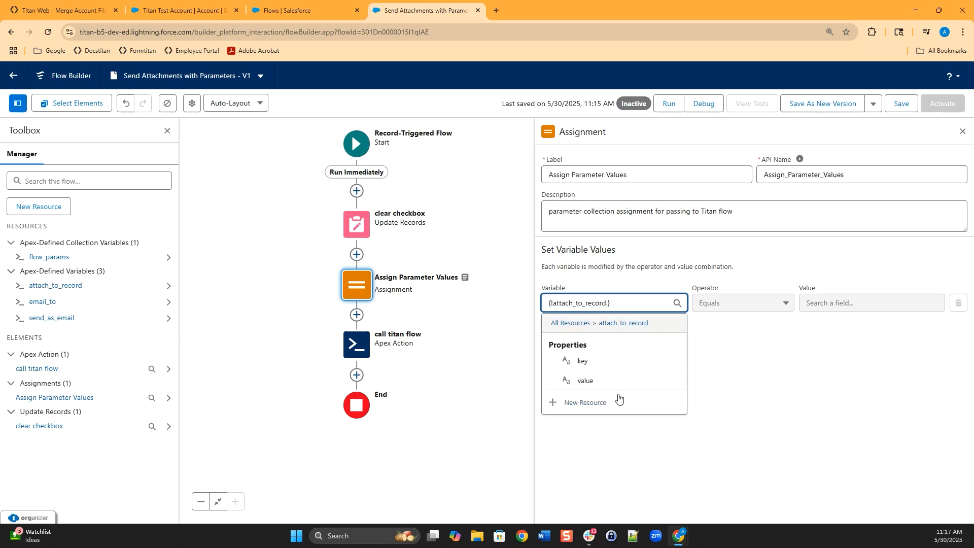
left_click(593, 361)
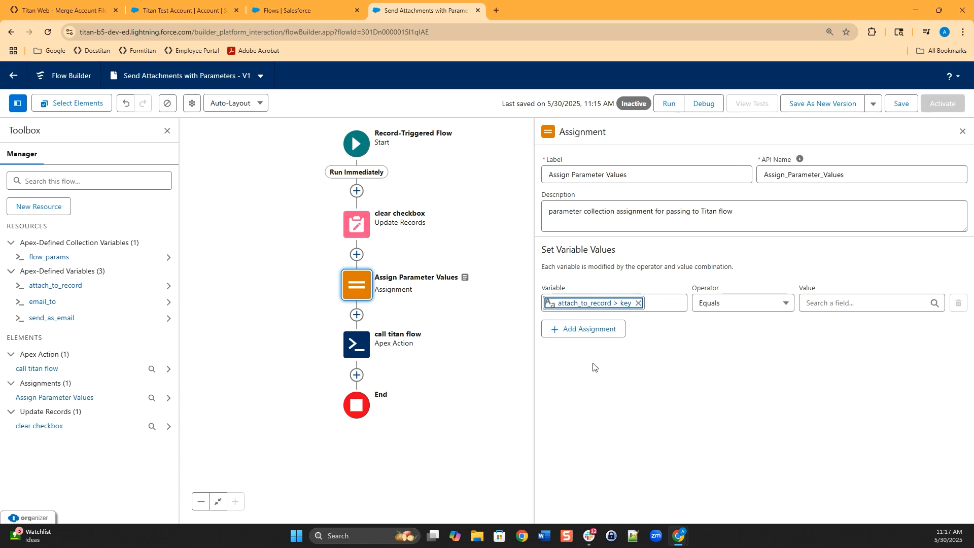
- Set its value to the literal 'attach-to-record', copied from Titan's custom variables list
left_click(840, 304)
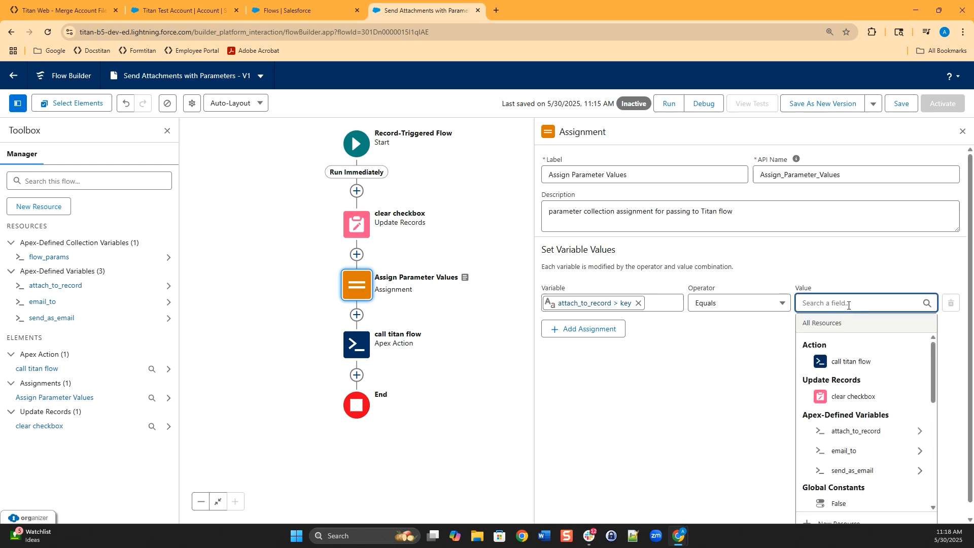
type("attach-to-record")
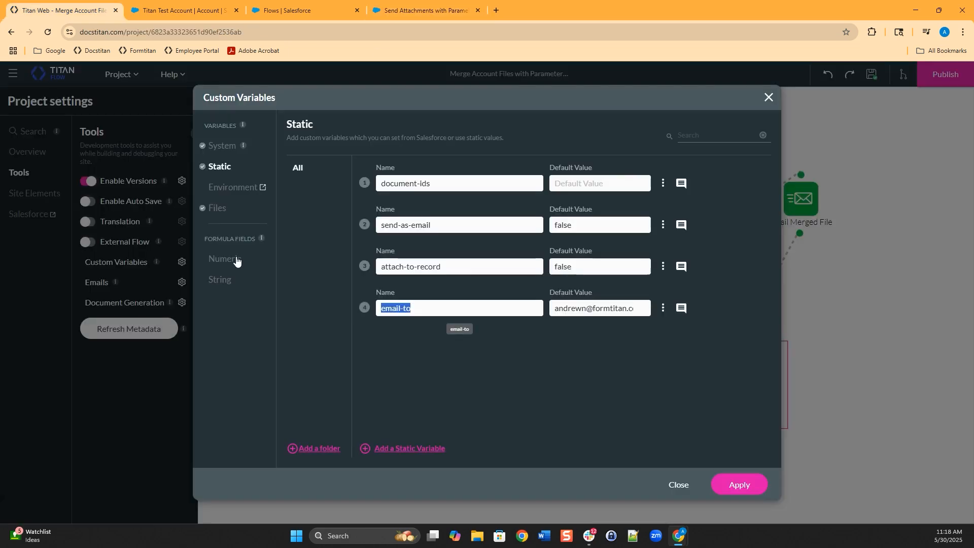
left_click_drag(457, 267, 262, 258)
key("ctrl+c")
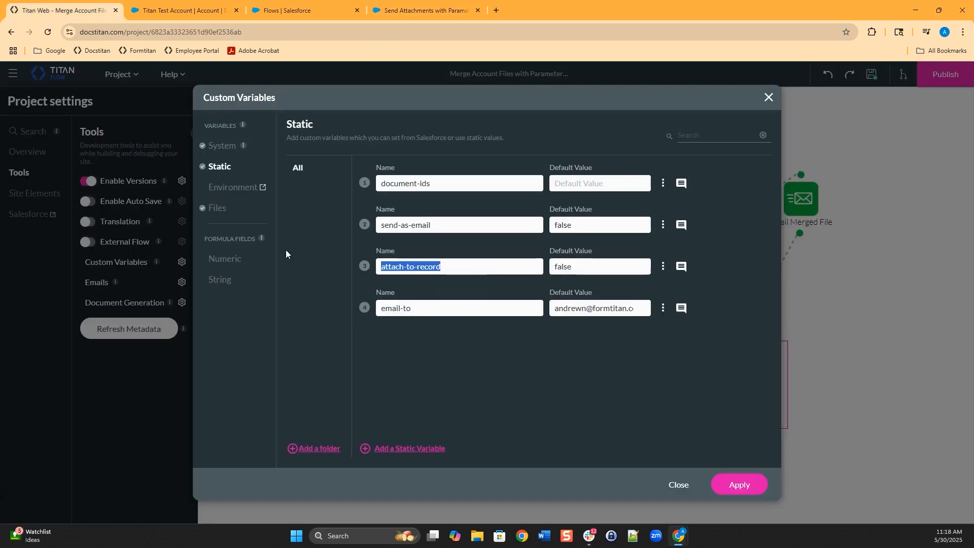
left_click(426, 10)
key("ctrl+a")
key("ctrl+v")
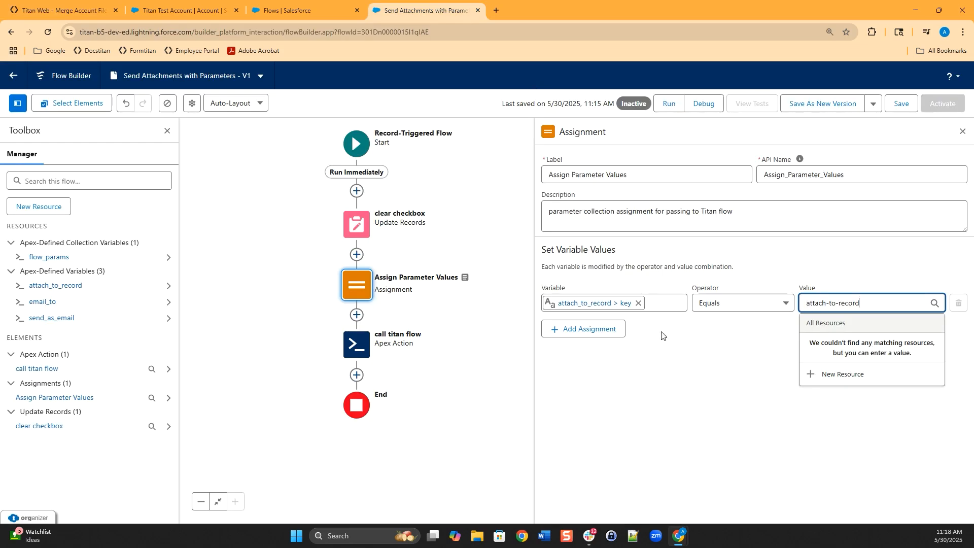
left_click(666, 374)
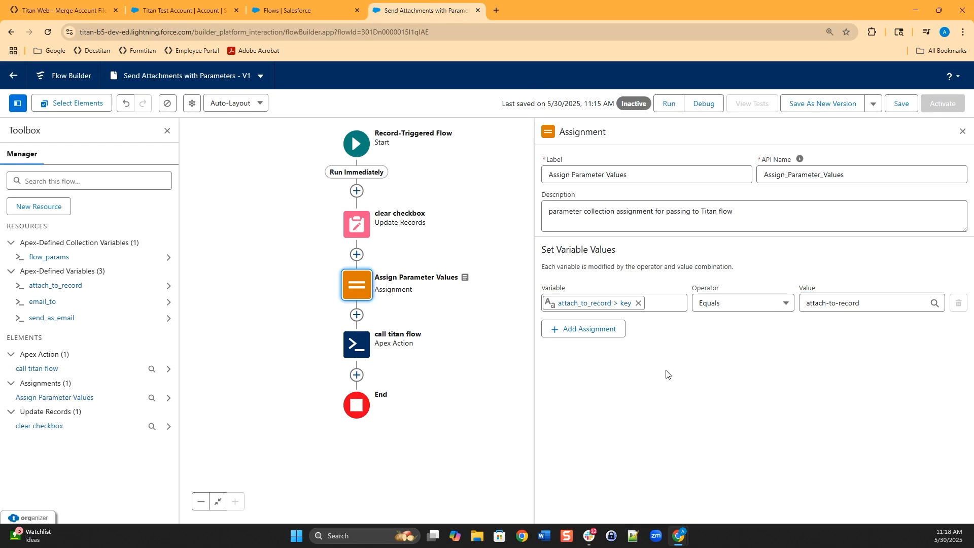
left_click(572, 331)
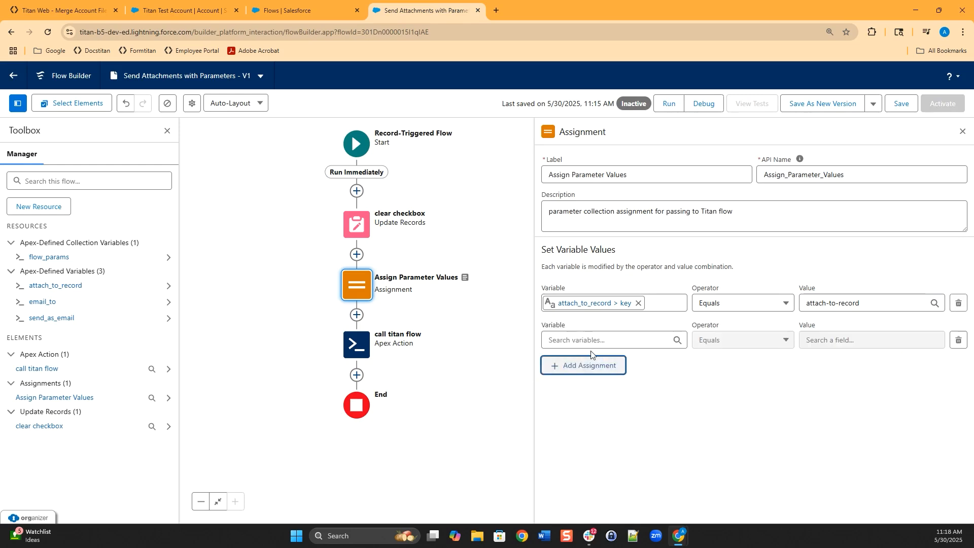
- Set the second row to attach_to_record > value equals the True global constant
left_click(588, 340)
left_click(591, 431)
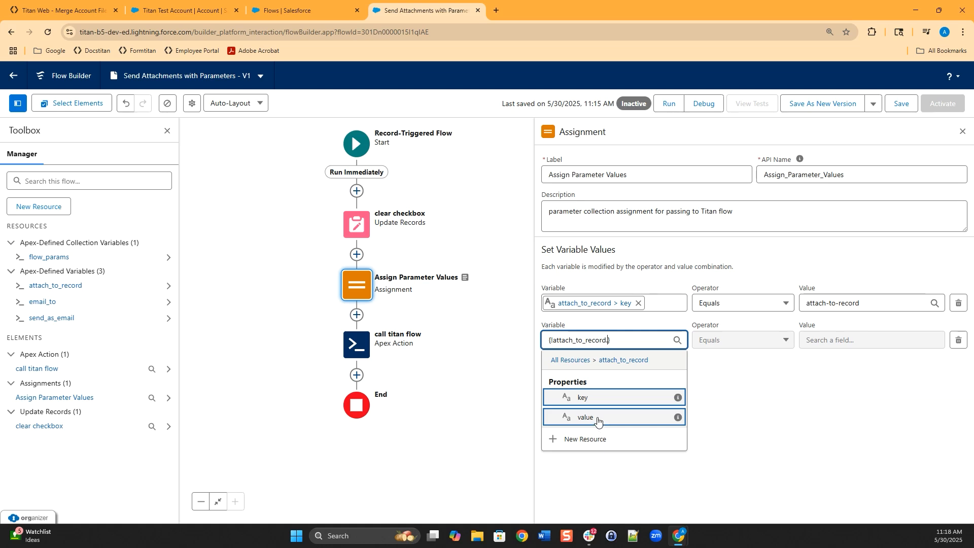
left_click(597, 418)
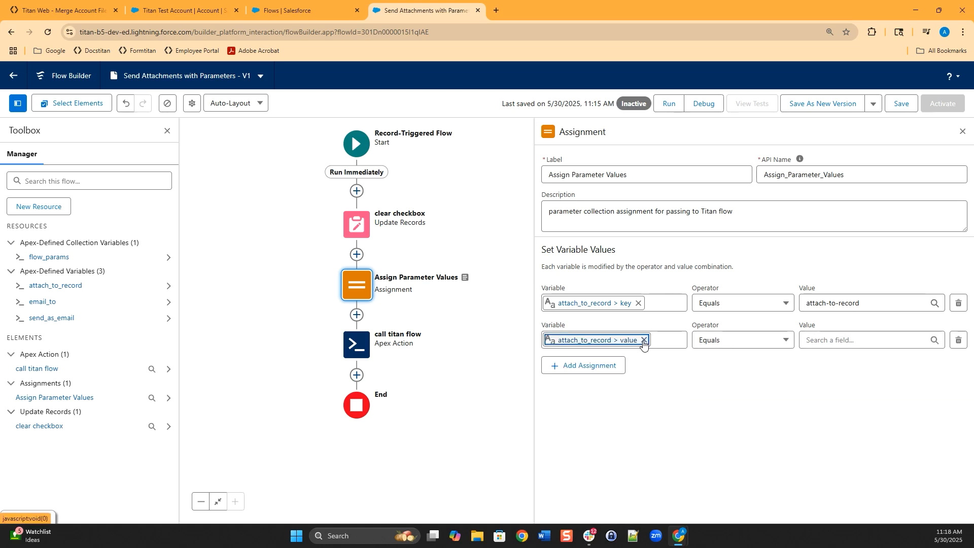
left_click(829, 345)
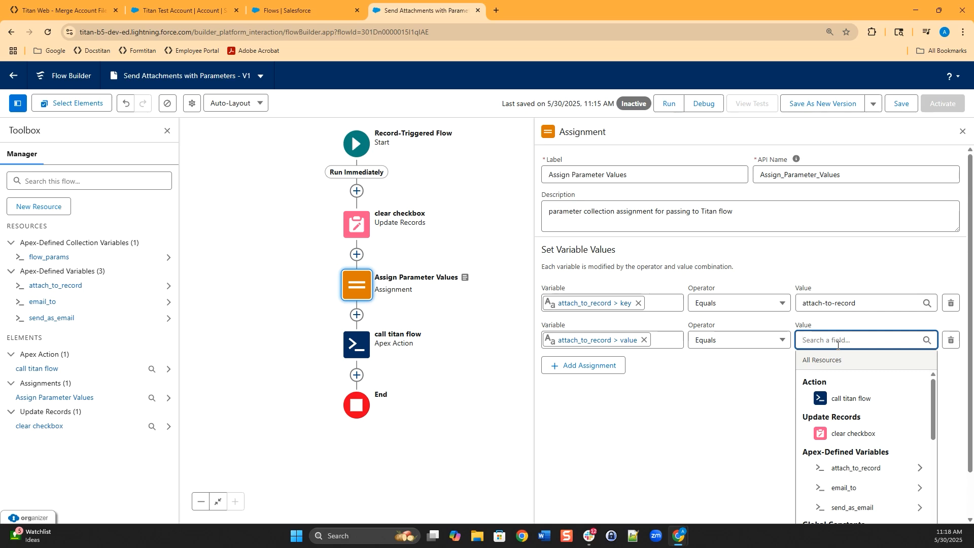
type("true")
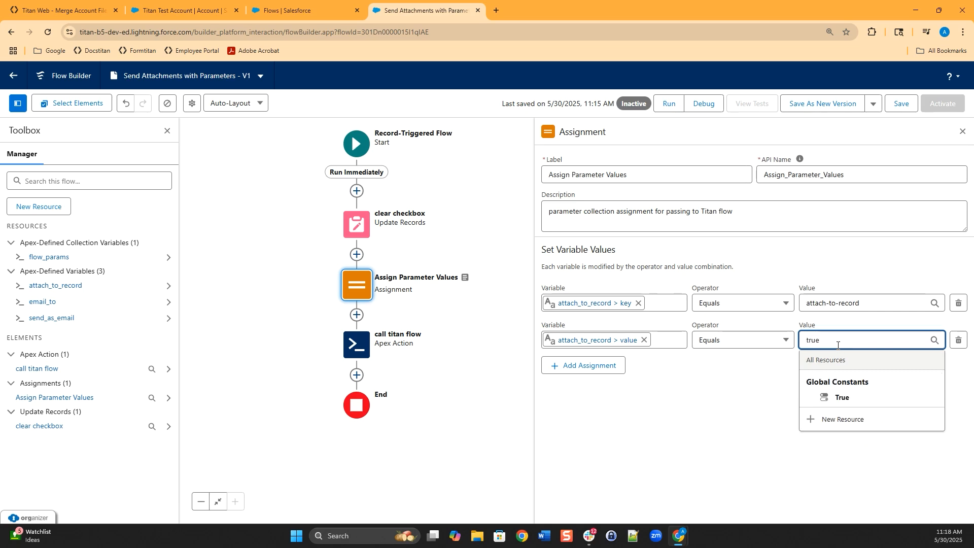
left_click(847, 398)
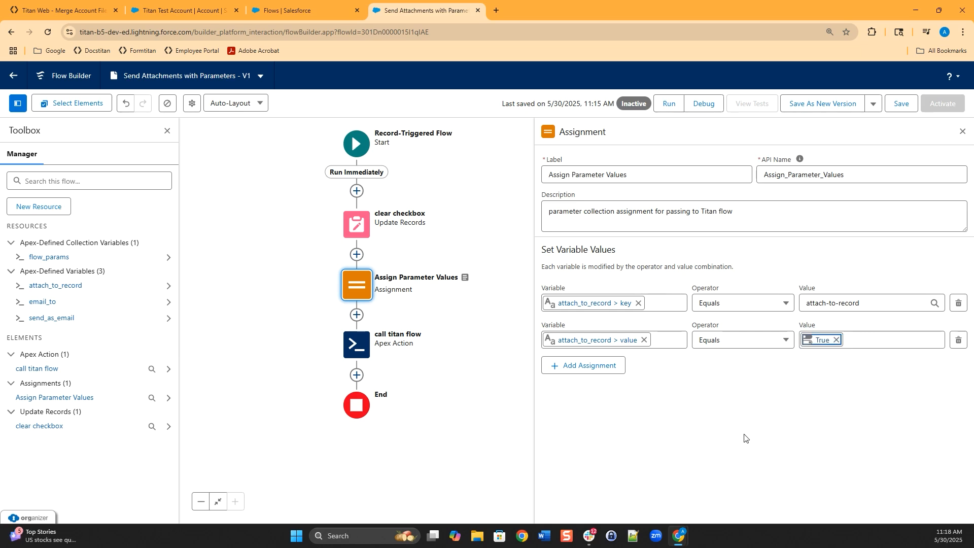
left_click(600, 370)
left_click(617, 376)
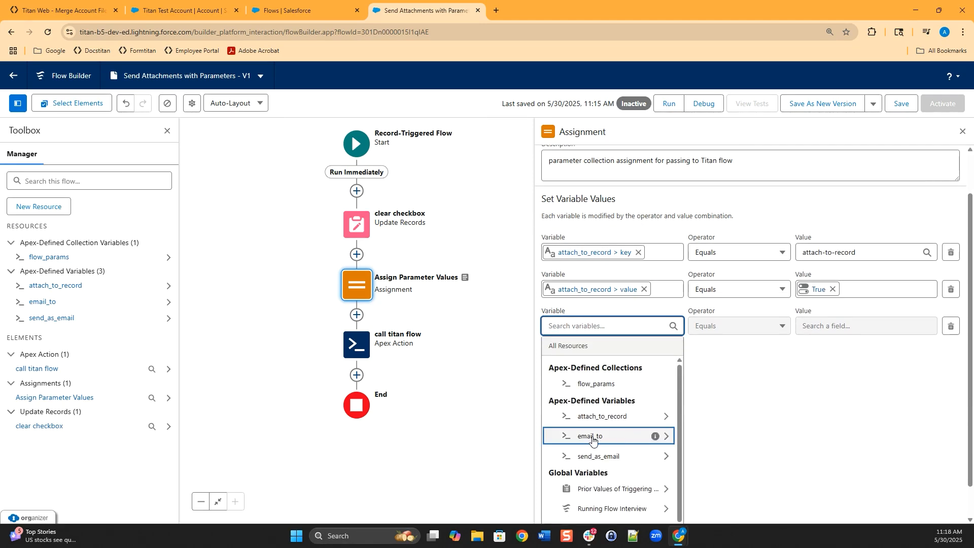
- Set the third row to email_to > key equals 'email-to'
left_click(596, 441)
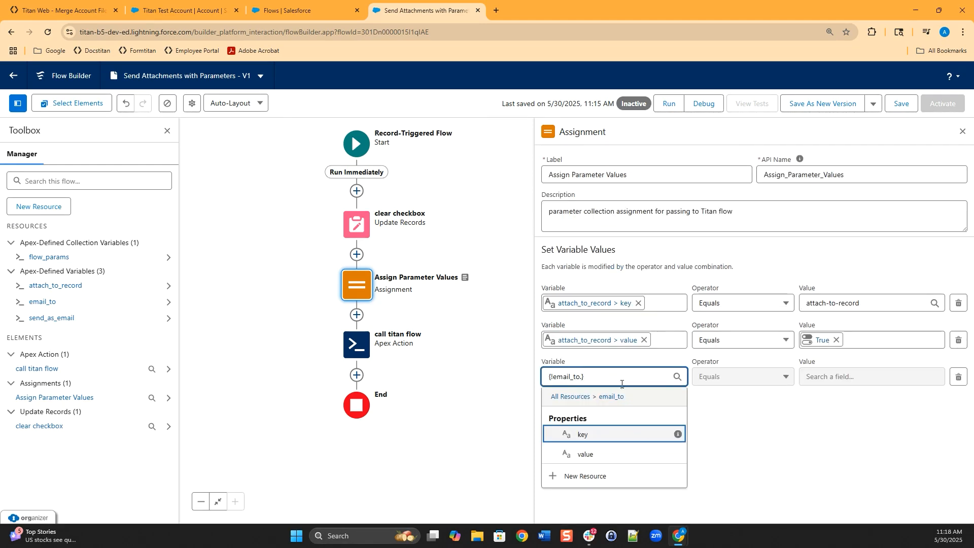
left_click(583, 434)
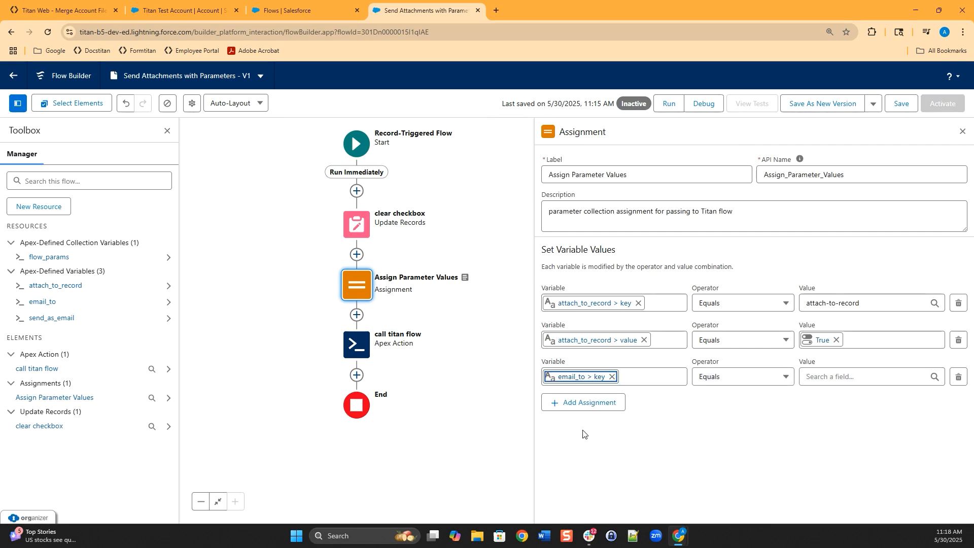
left_click(856, 376)
type("email-to")
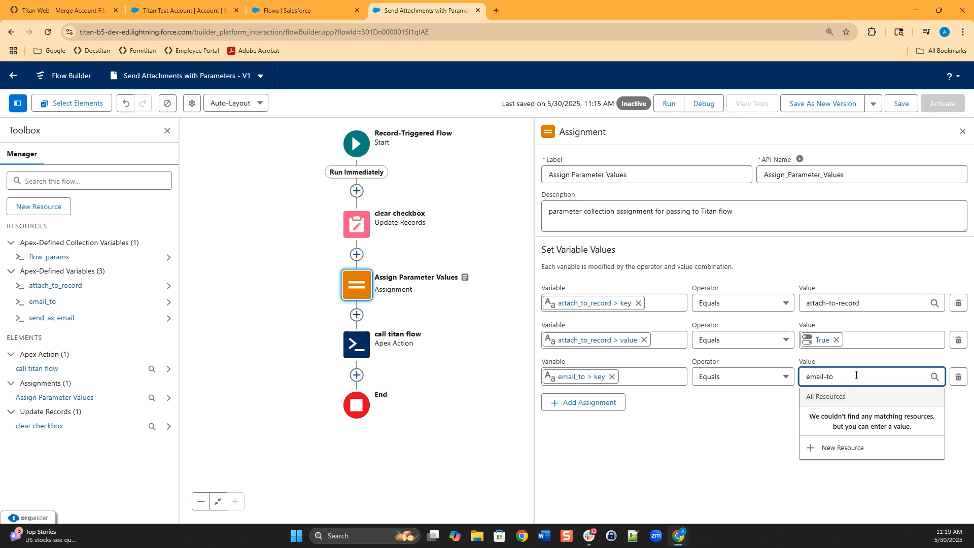
left_click(606, 412)
- Set the fourth row to email_to > value equals the recipient's e-mail address
left_click(604, 412)
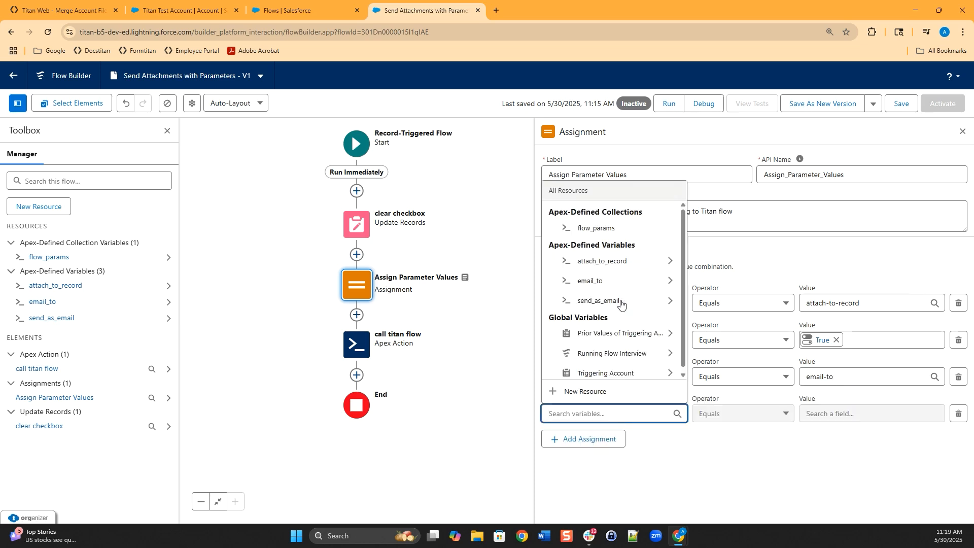
left_click(657, 281)
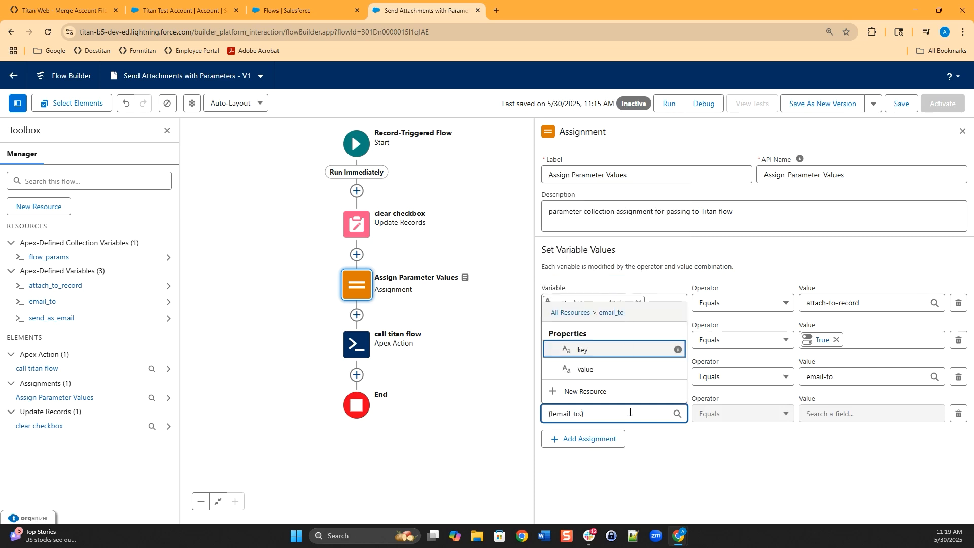
left_click(588, 370)
left_click(832, 414)
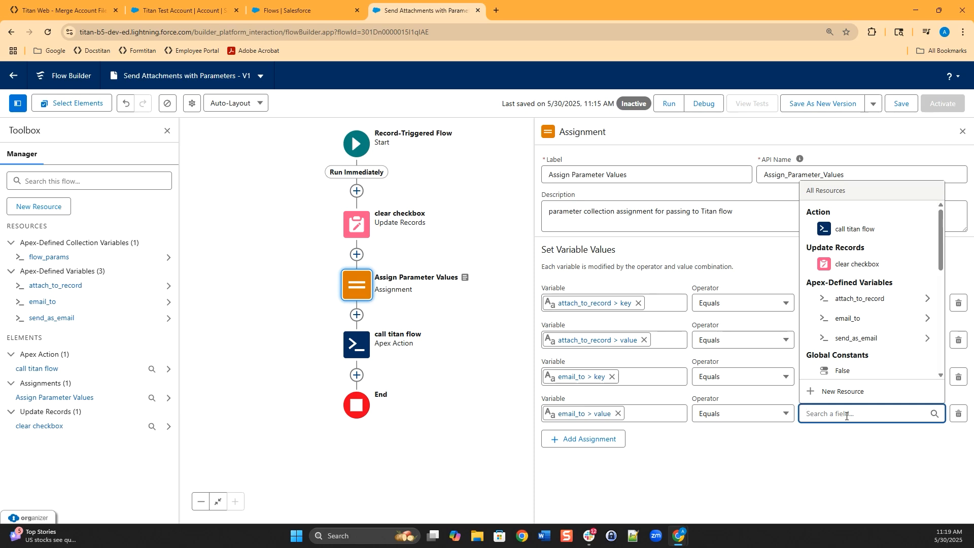
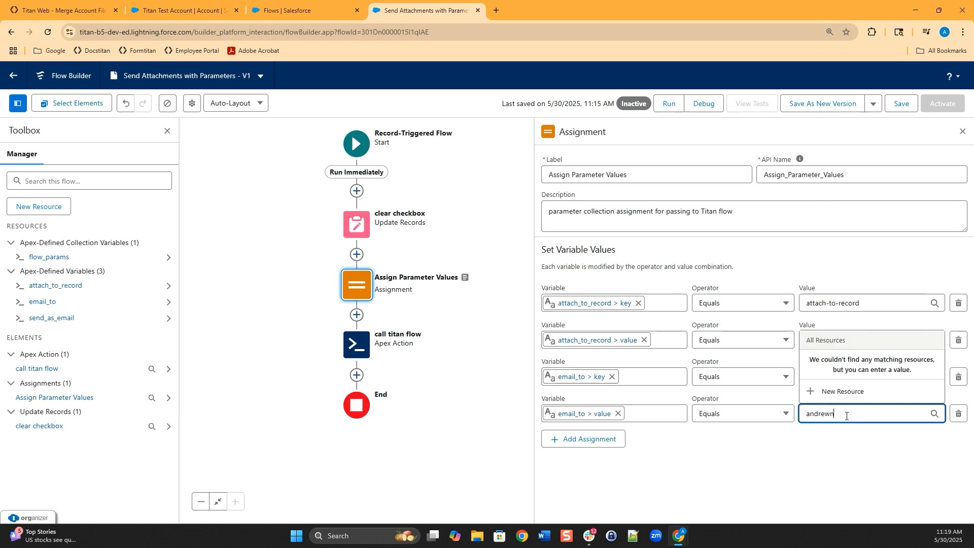
left_click(617, 440)
left_click(645, 451)
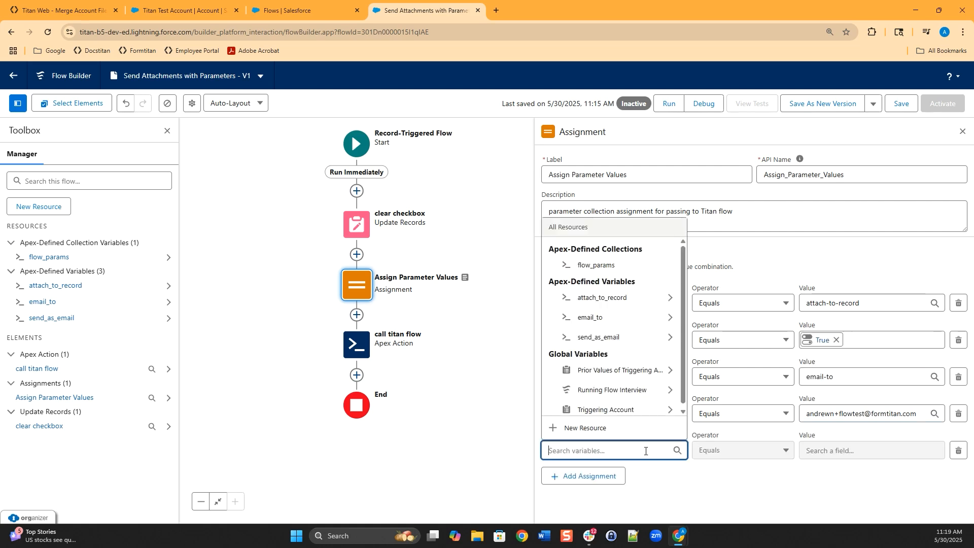
- Set the first row's variable to send_as_email > key and paste 'send-as-email' from Titan Web as its value
left_click(622, 341)
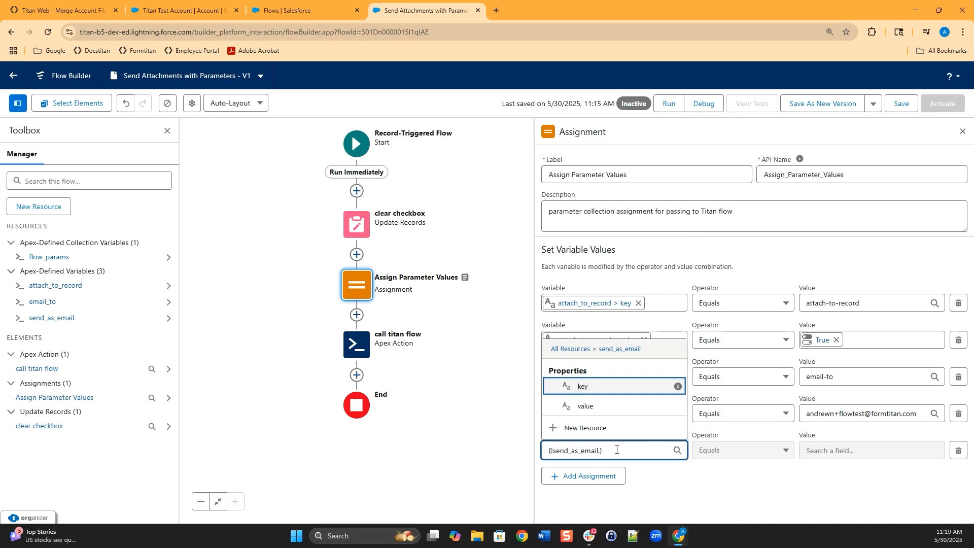
left_click_drag(605, 450, 483, 445)
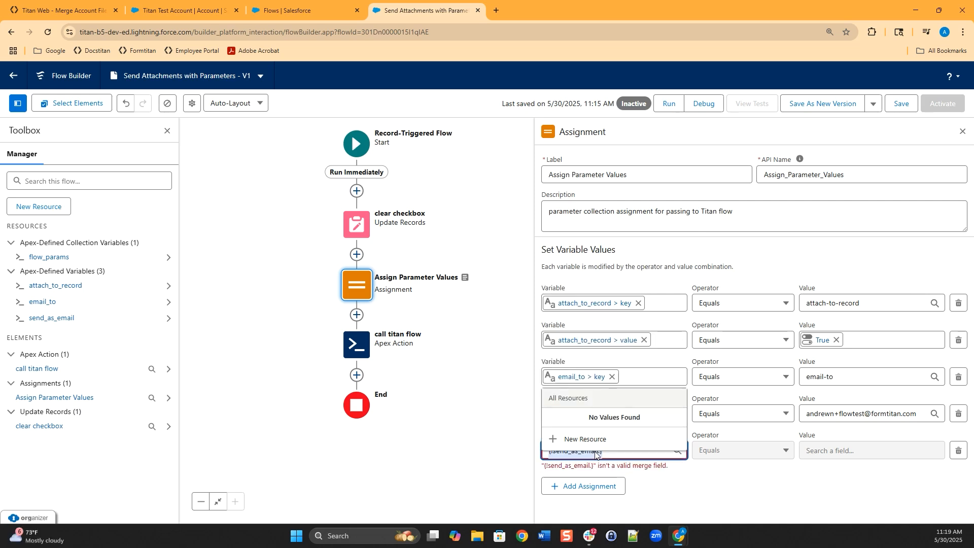
key("BackSpace")
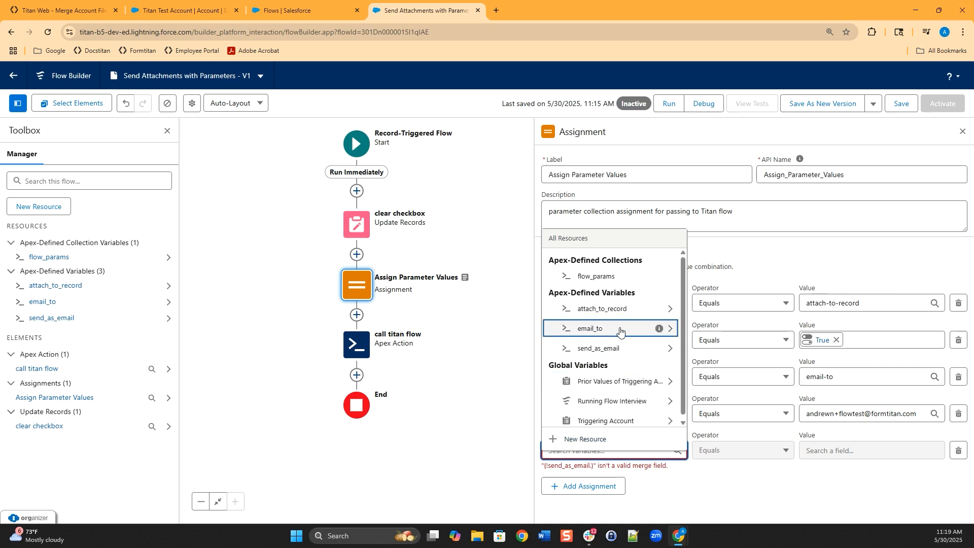
left_click(607, 349)
left_click(598, 398)
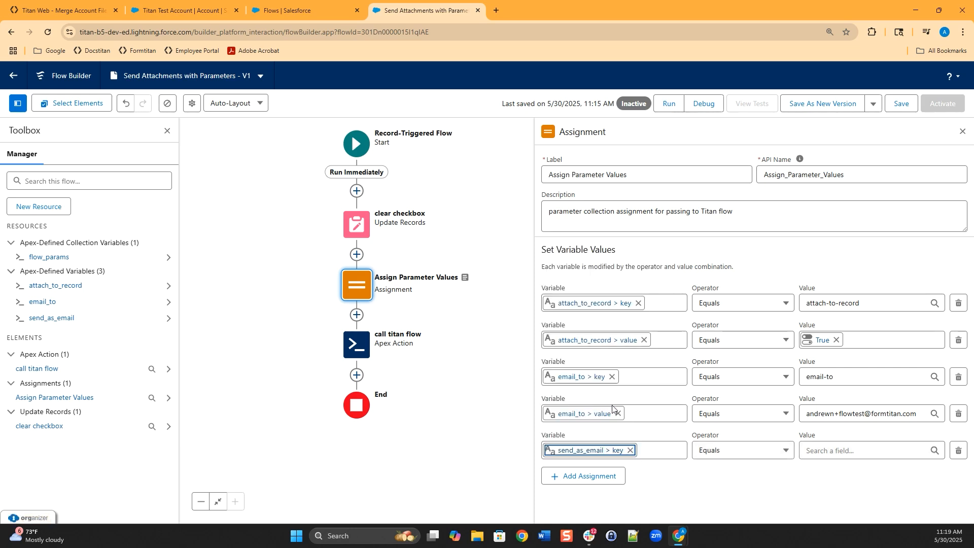
left_click(845, 451)
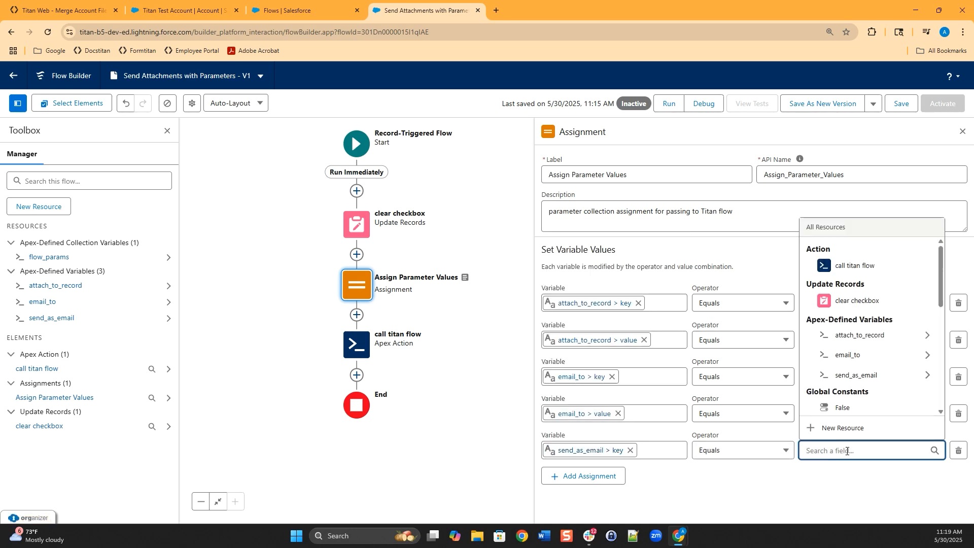
left_click(57, 10)
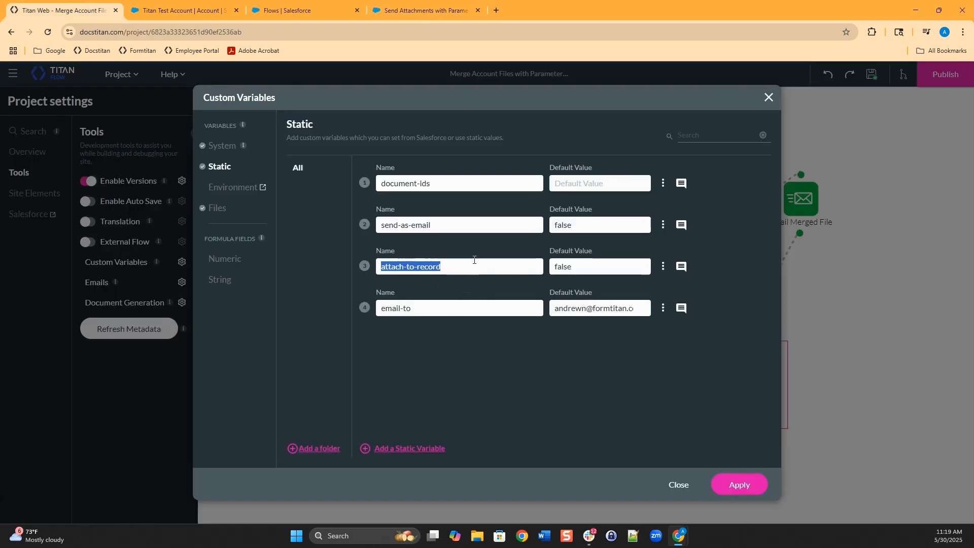
left_click_drag(446, 225, 293, 226)
key("ctrl+c")
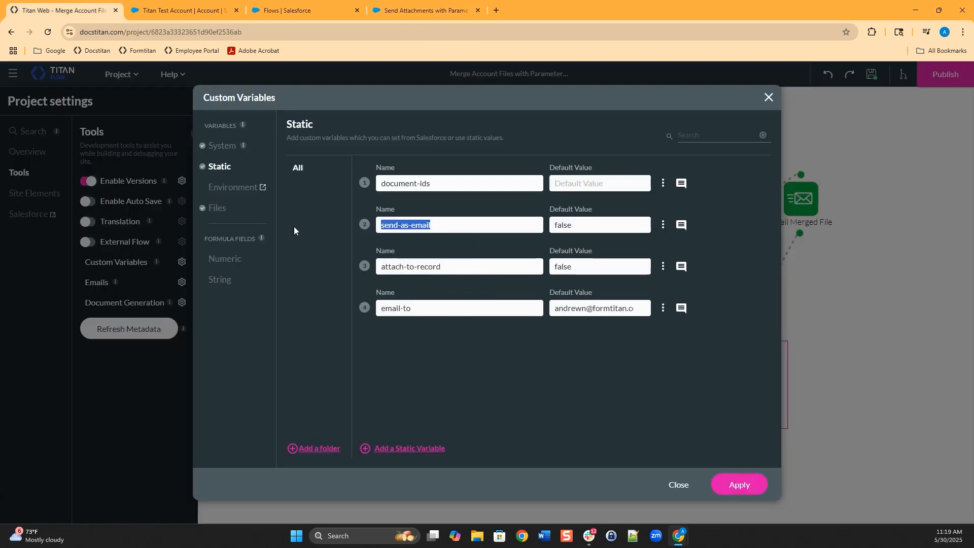
left_click(394, 12)
key("ctrl+v")
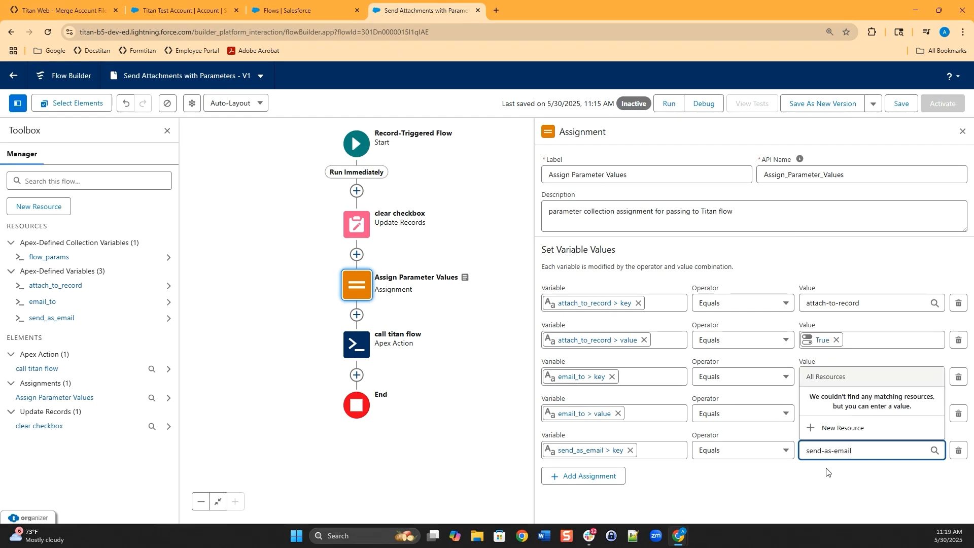
- Add a row assigning the True constant to send_as_email > value
left_click(619, 476)
left_click(631, 482)
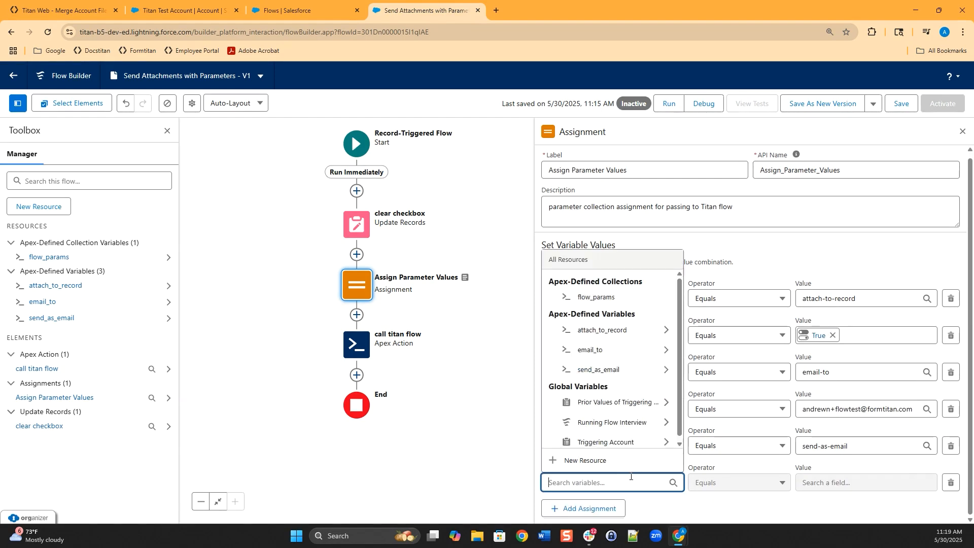
left_click(604, 371)
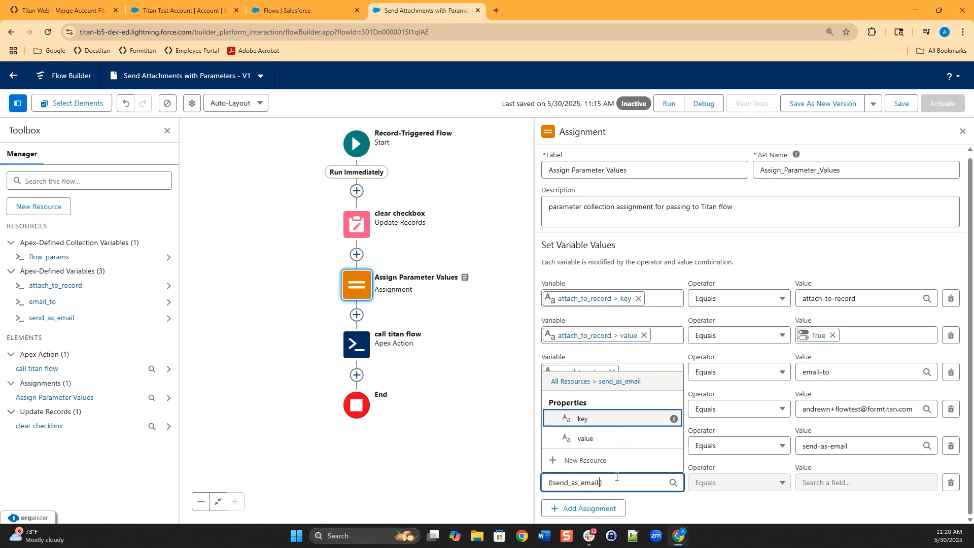
left_click(606, 445)
left_click(839, 483)
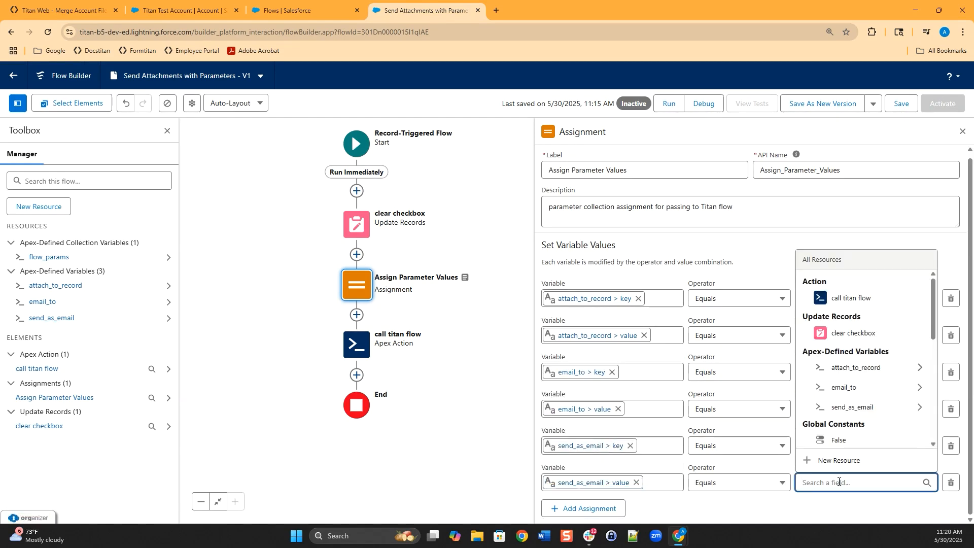
type("true")
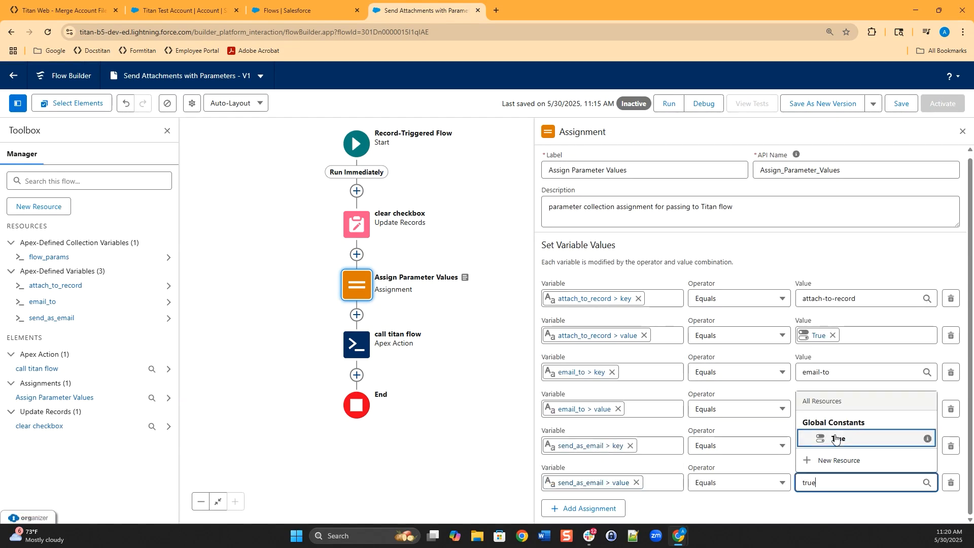
left_click(837, 438)
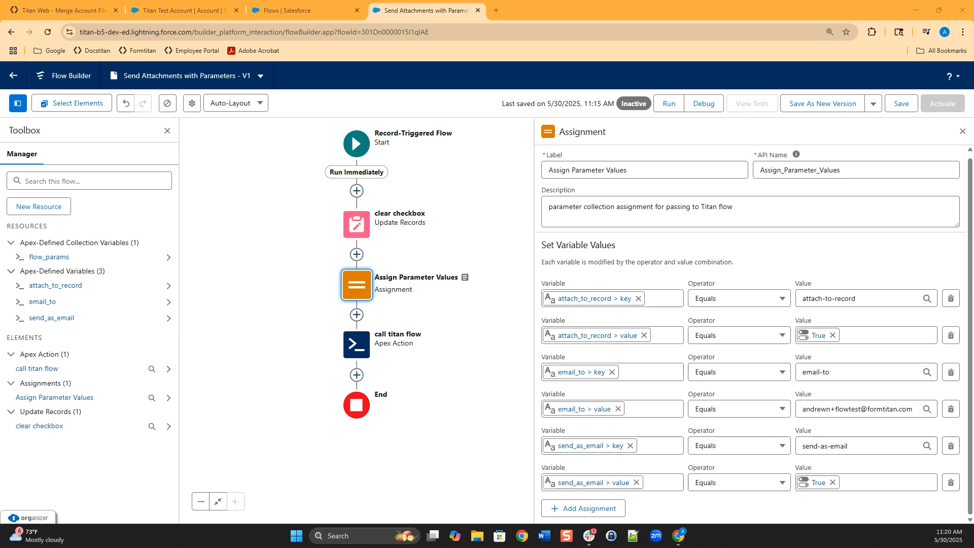
mouse_move(37, 274)
left_mouse_down()
mouse_move(10, 305)
mouse_move(114, 288)
mouse_move(35, 275)
left_mouse_up()
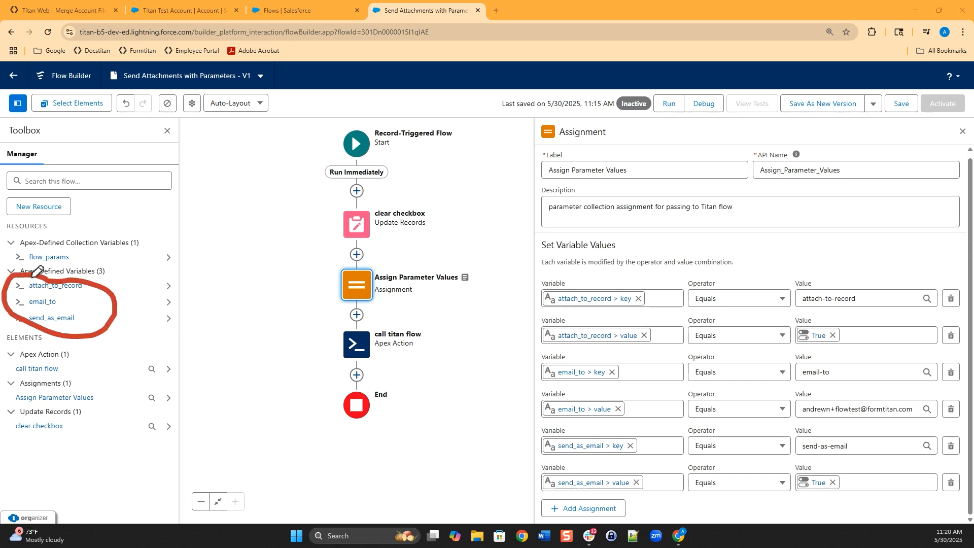
mouse_move(38, 235)
left_mouse_down()
mouse_move(10, 256)
mouse_move(93, 253)
mouse_move(56, 234)
mouse_move(30, 237)
left_mouse_up()
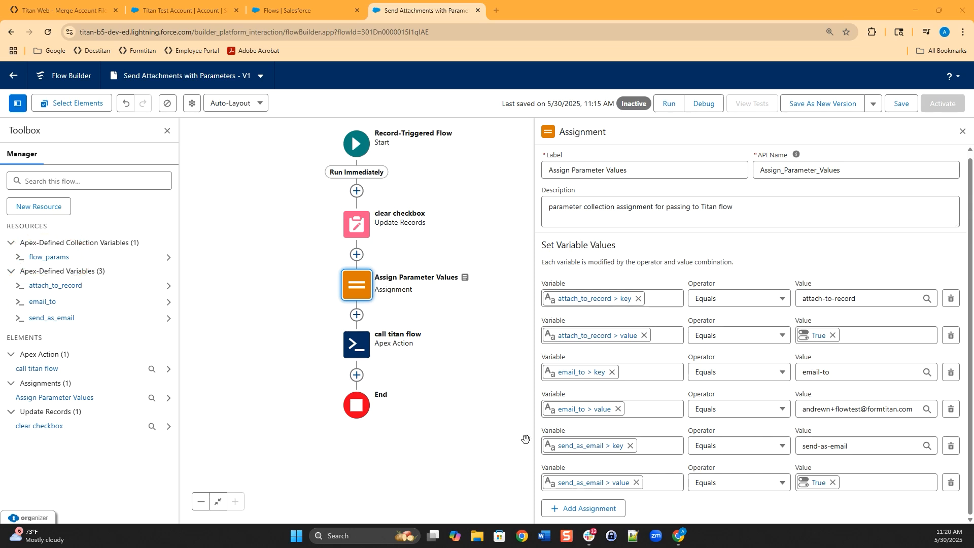
- Add a row that adds attach_to_record to flow_params
left_click(590, 509)
scroll(664, 473, "down", 1)
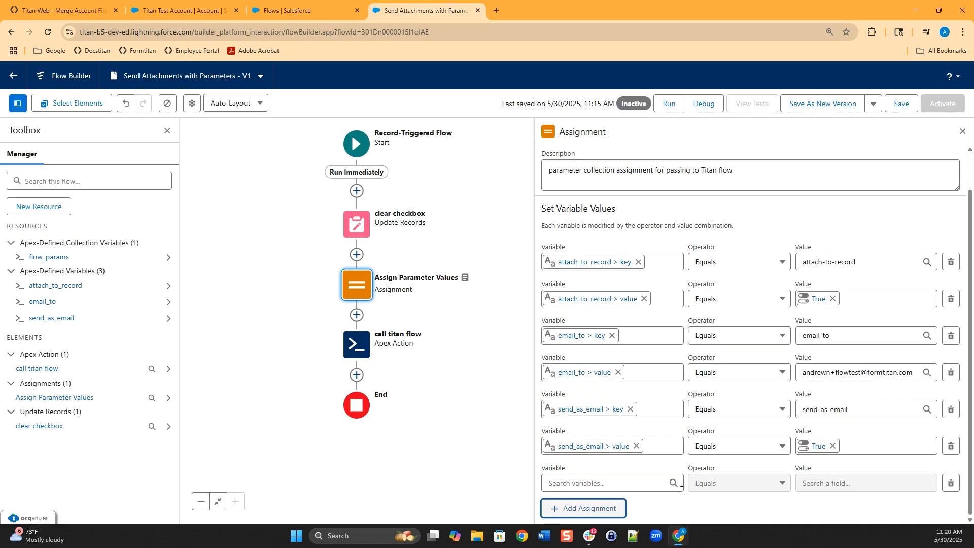
left_click(634, 484)
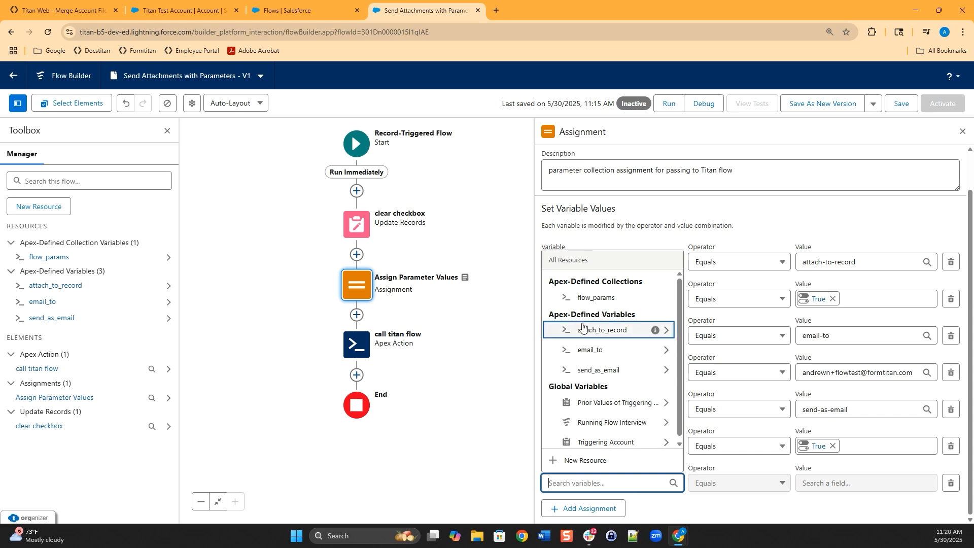
left_click(596, 298)
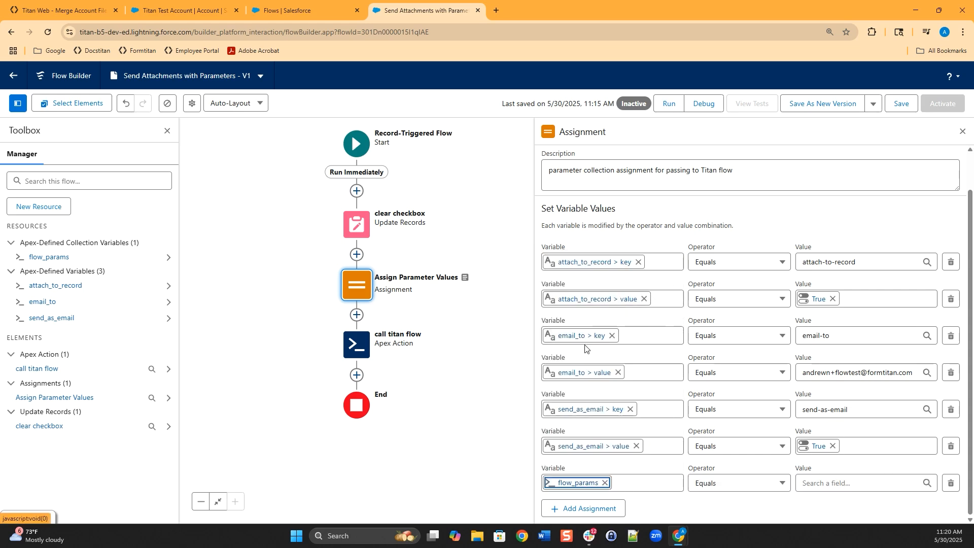
left_click(733, 482)
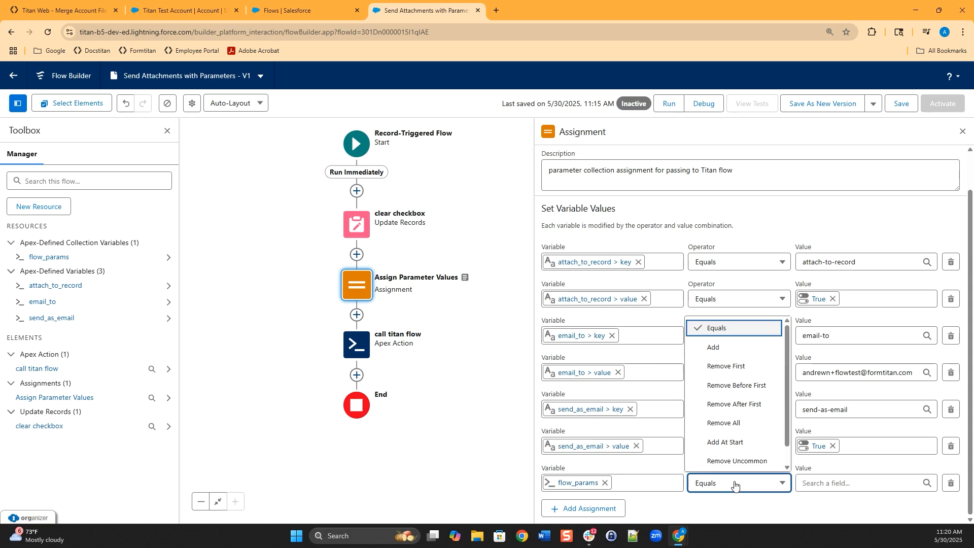
left_click(720, 347)
left_click(837, 482)
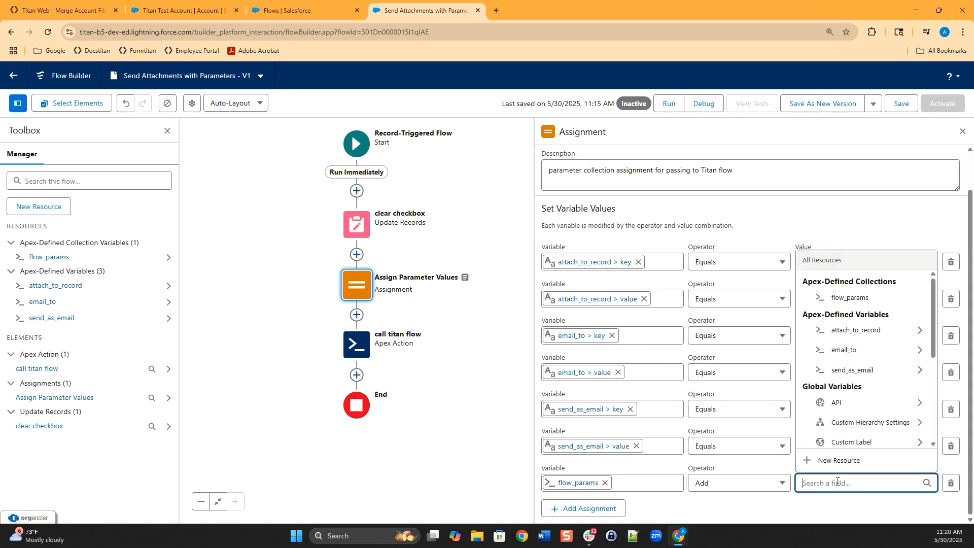
left_click(857, 336)
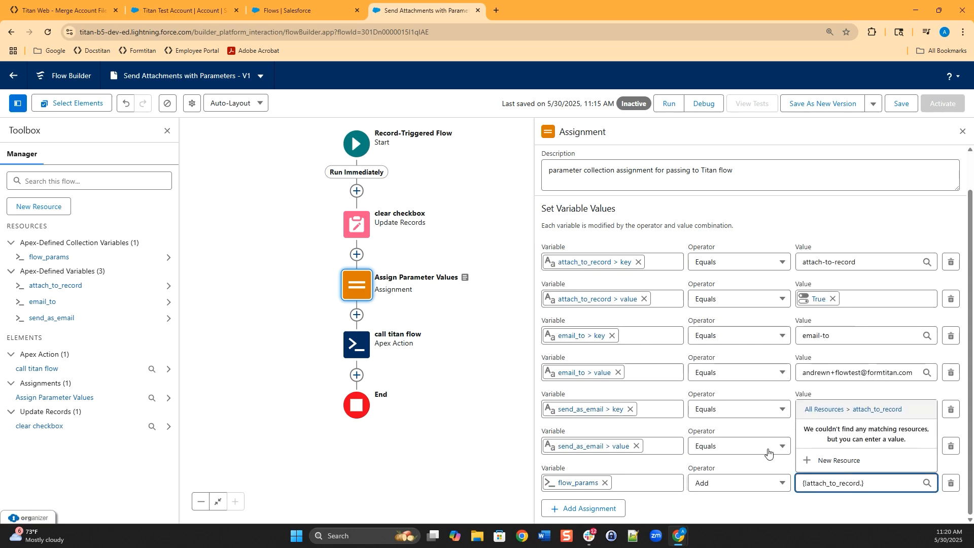
- Add a row that adds email_to to flow_params
left_click(593, 508)
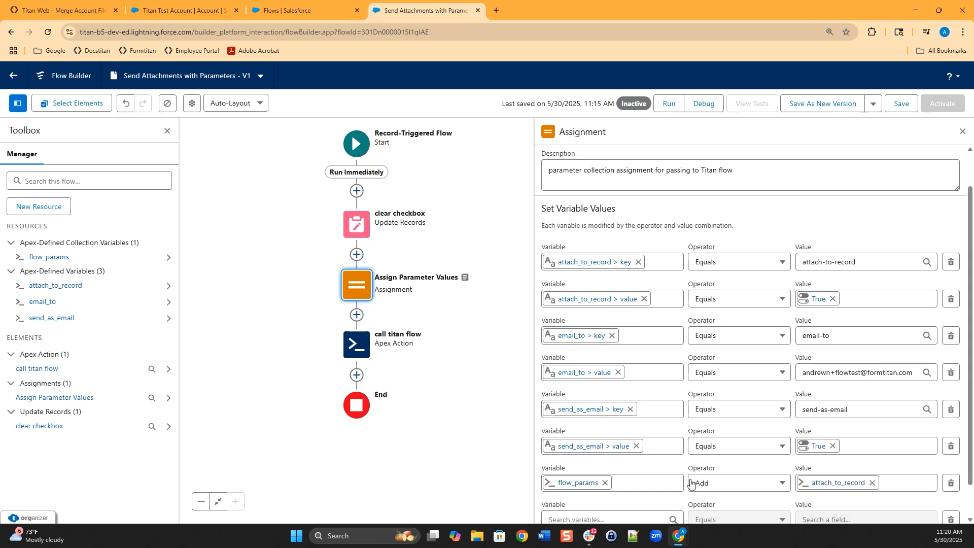
left_click(602, 483)
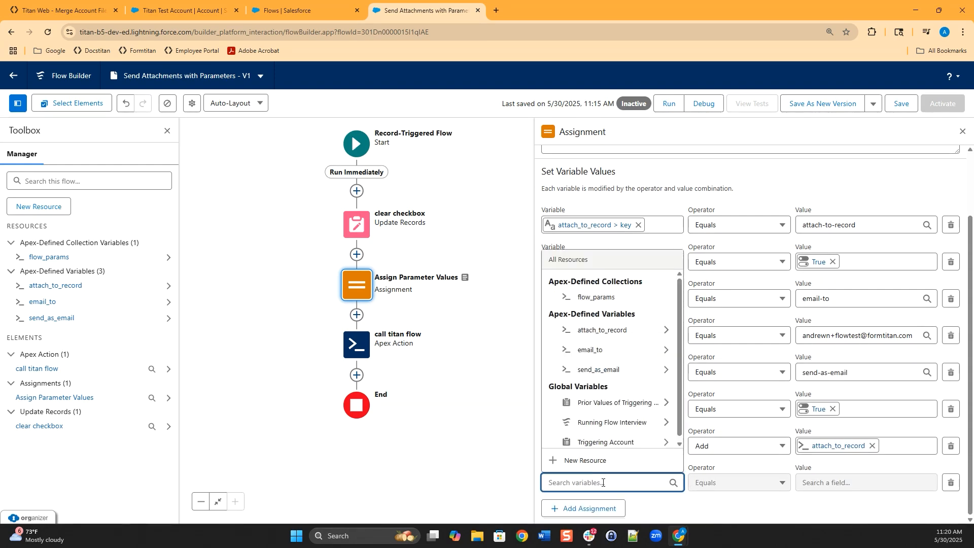
left_click(589, 298)
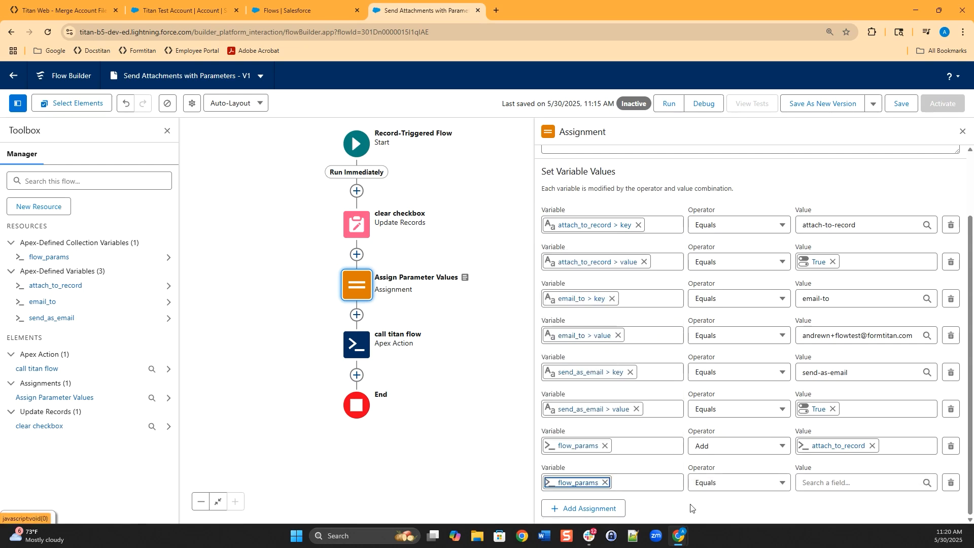
left_click(729, 483)
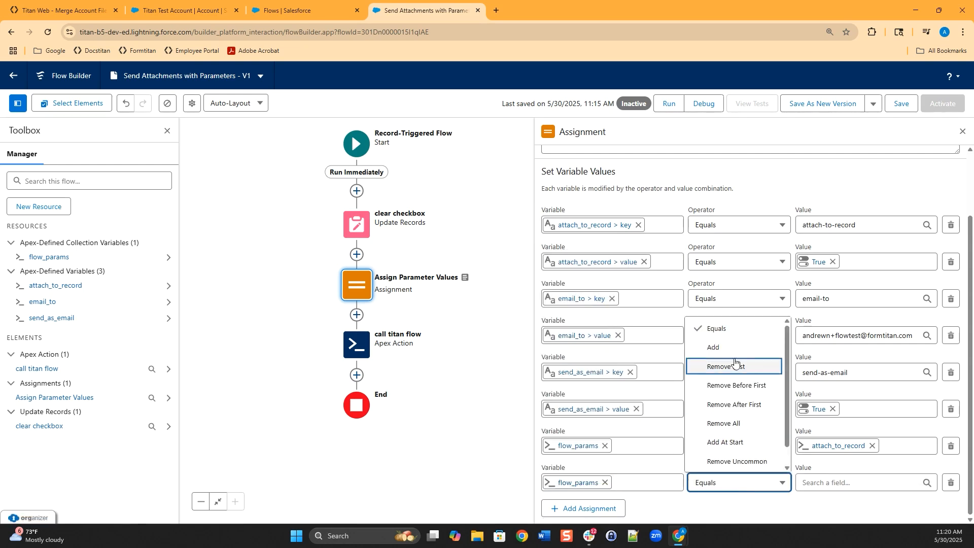
left_click(715, 347)
left_click(843, 480)
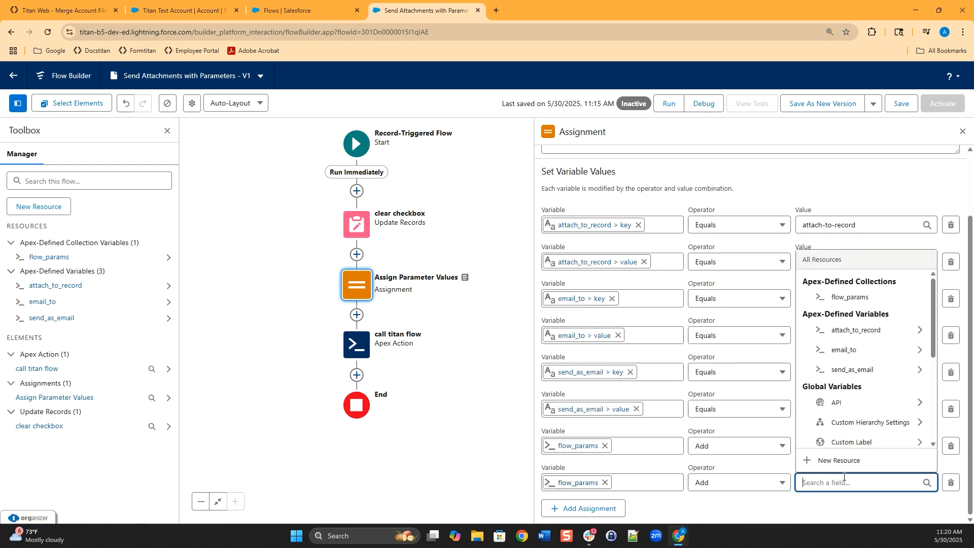
left_click(855, 350)
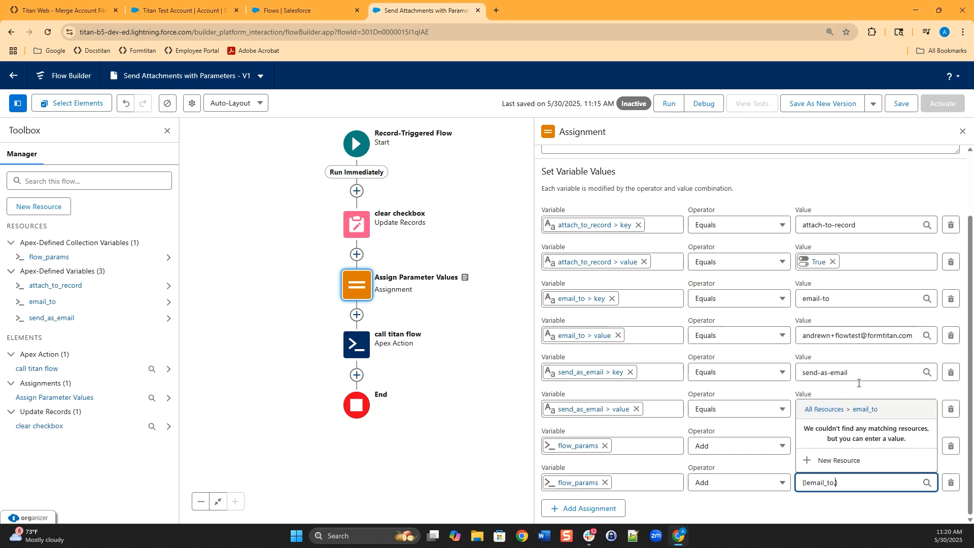
left_click(865, 504)
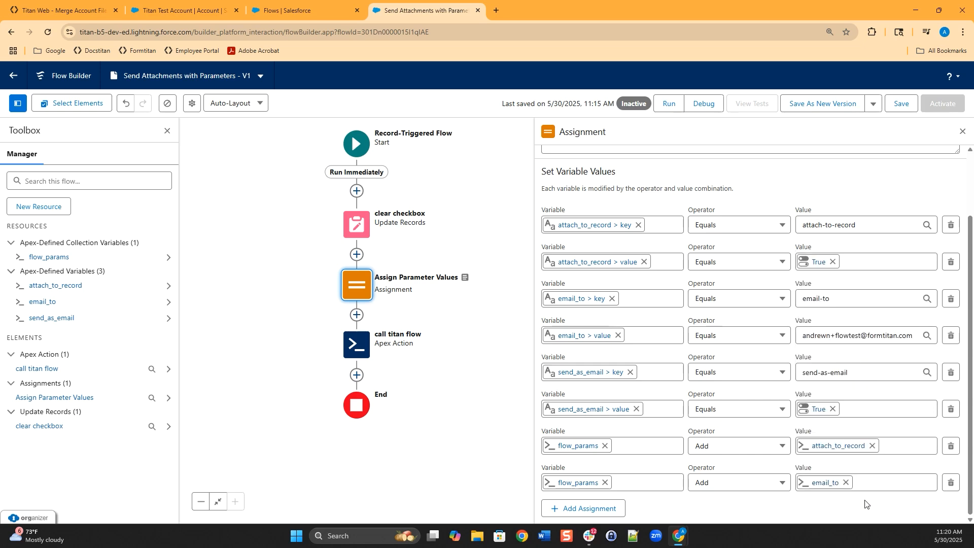
- Add a row that adds send_as_email to flow_params, then save the flow
left_click(602, 509)
left_click(639, 481)
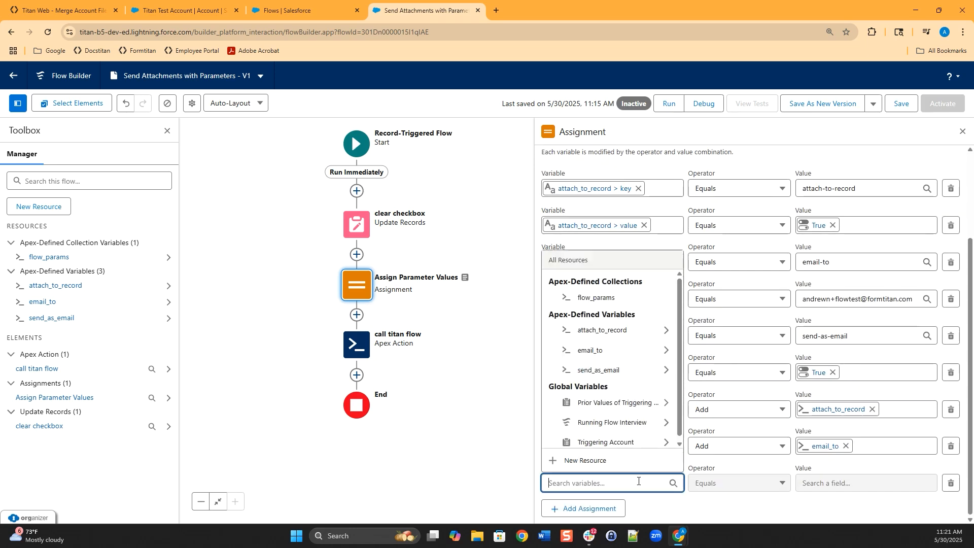
left_click(587, 301)
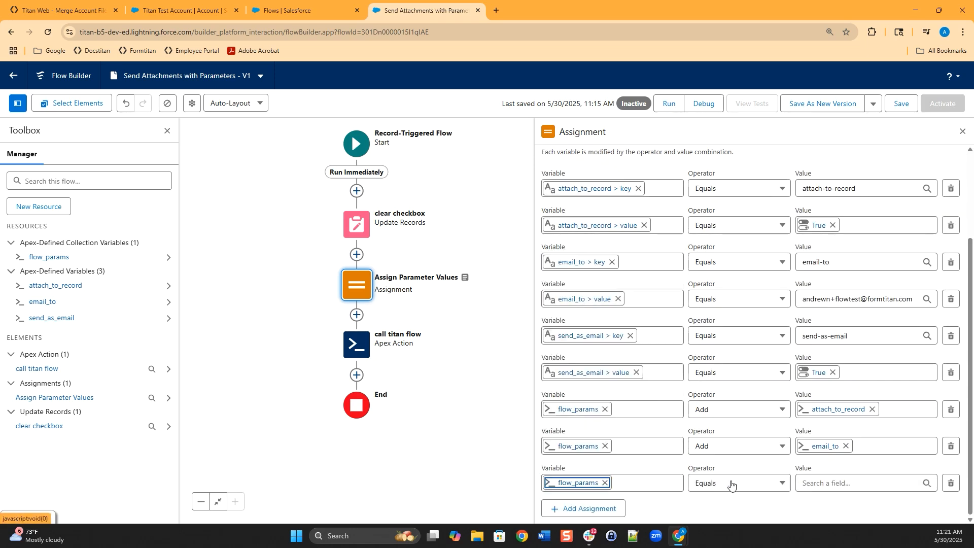
left_click(740, 484)
left_click(728, 346)
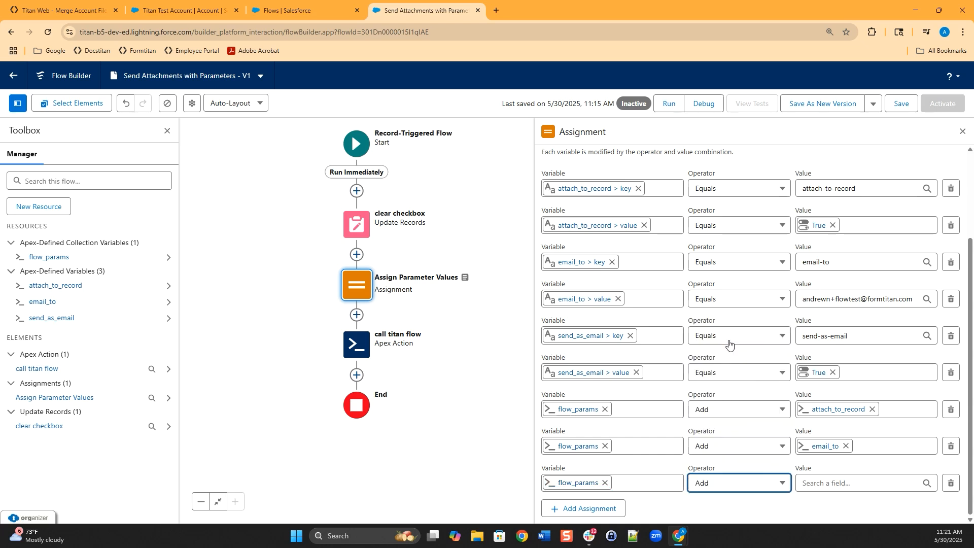
left_click(849, 481)
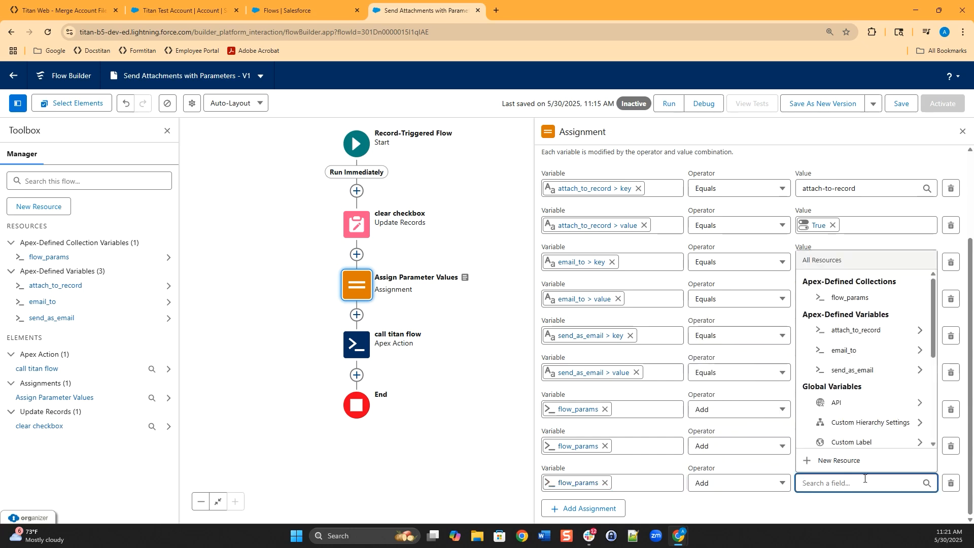
left_click(854, 377)
left_click(847, 511)
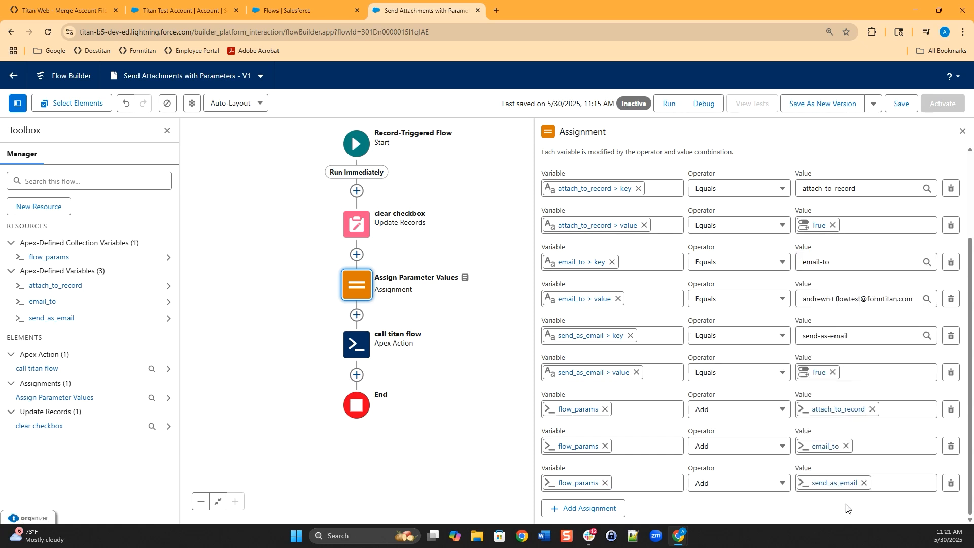
left_click(904, 103)
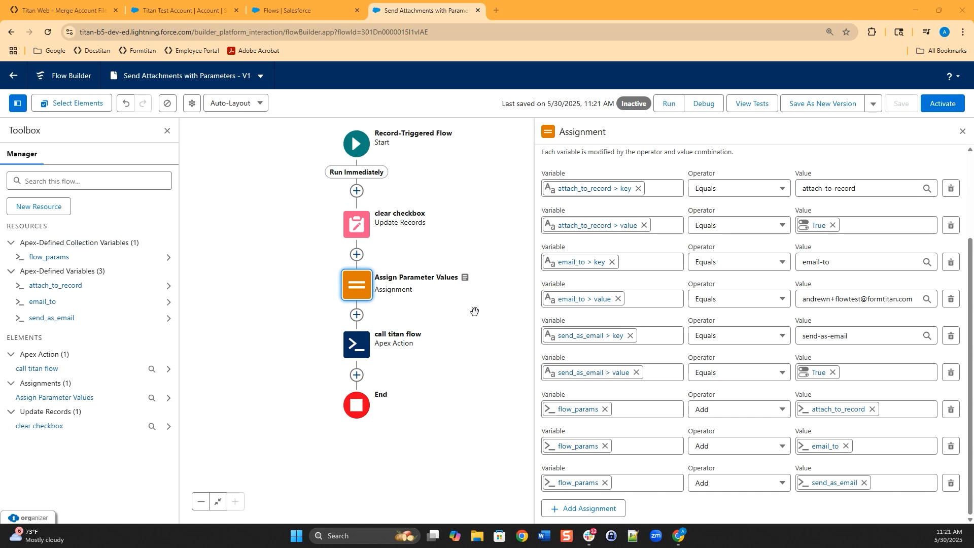
- Include the params input on the call titan flow action, set it to flow_params, and save
left_click(360, 351)
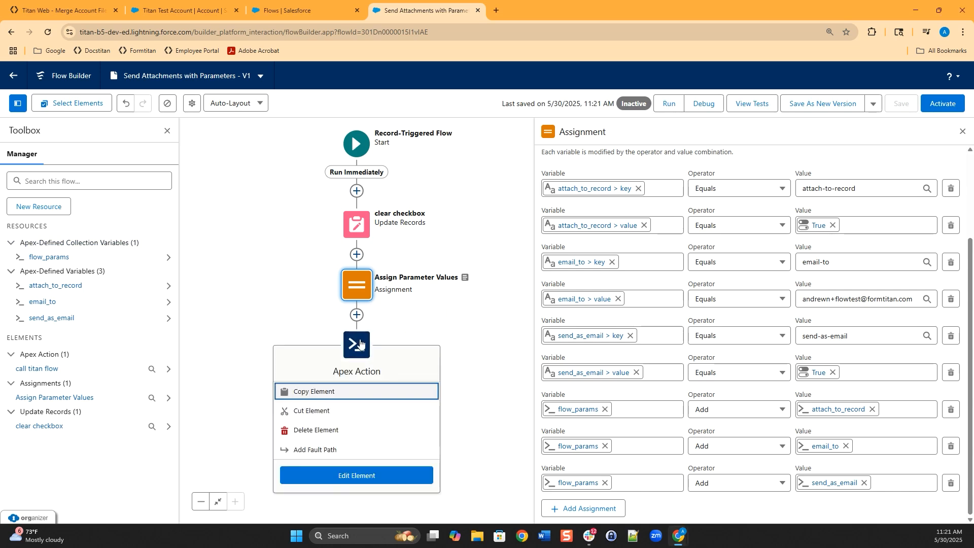
left_click(363, 475)
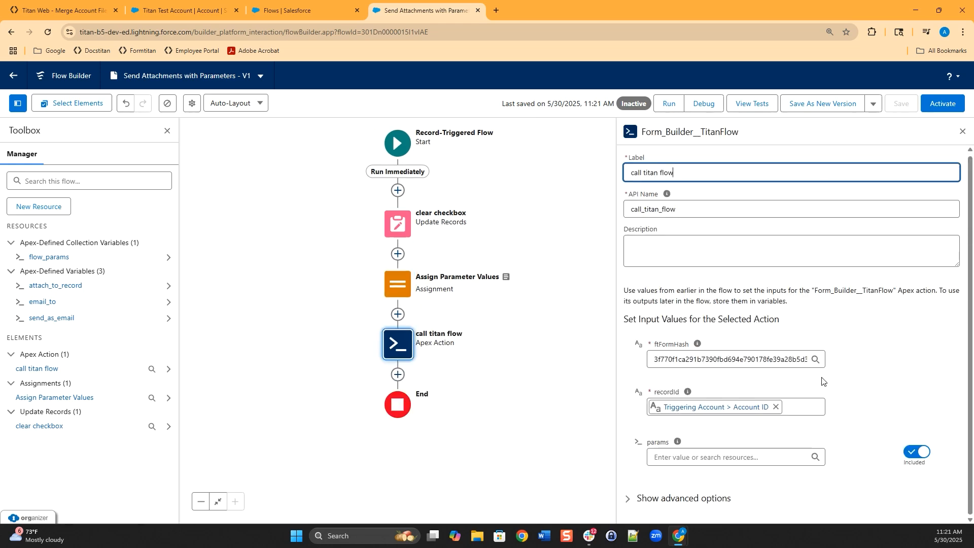
left_click(917, 453)
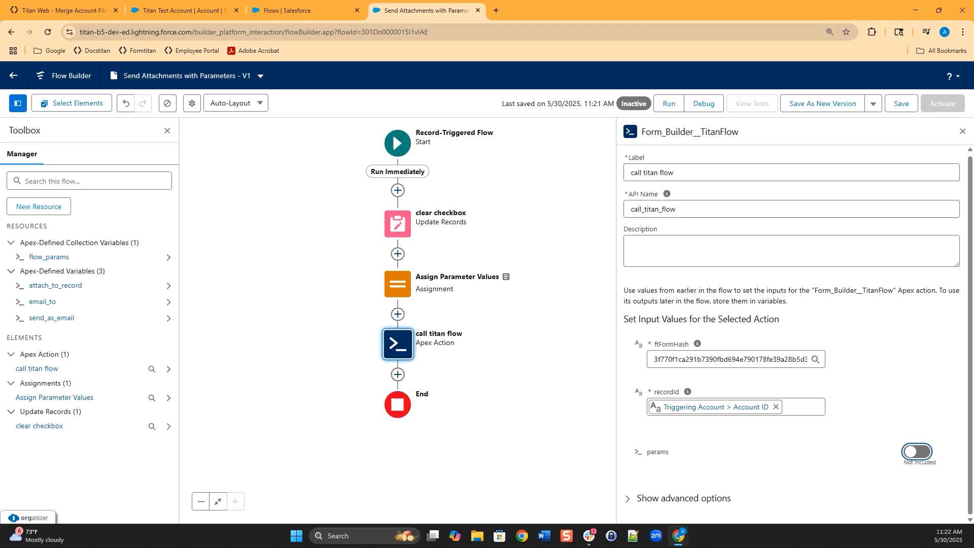
left_click(925, 452)
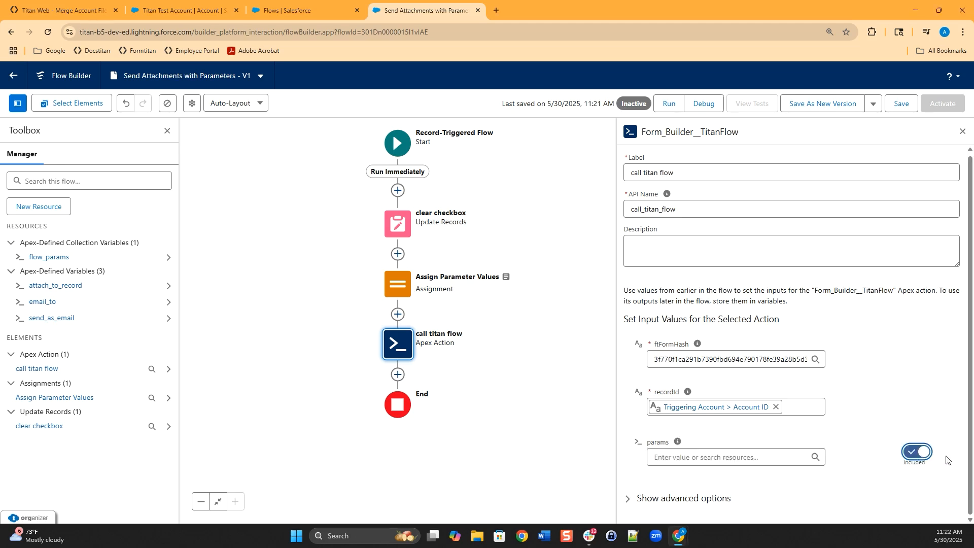
left_click(694, 457)
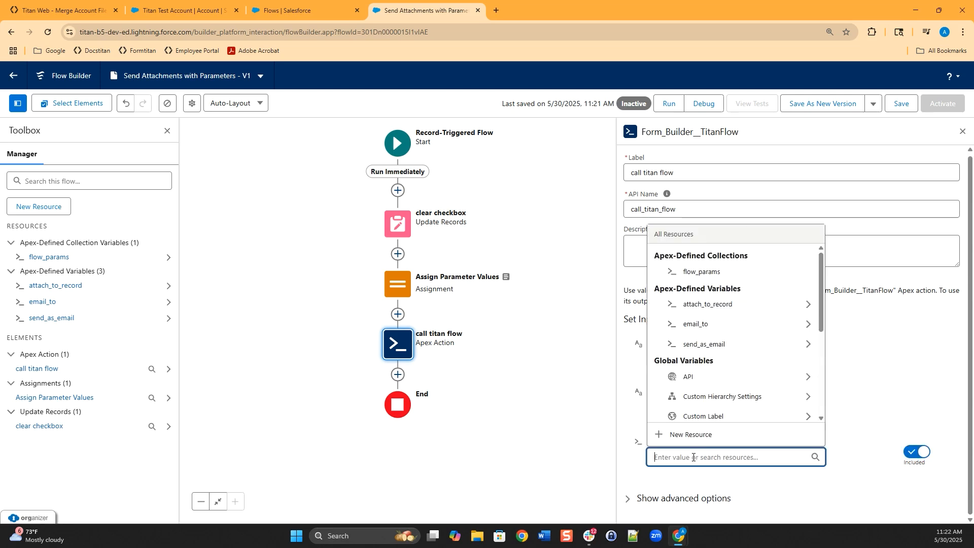
left_click(705, 271)
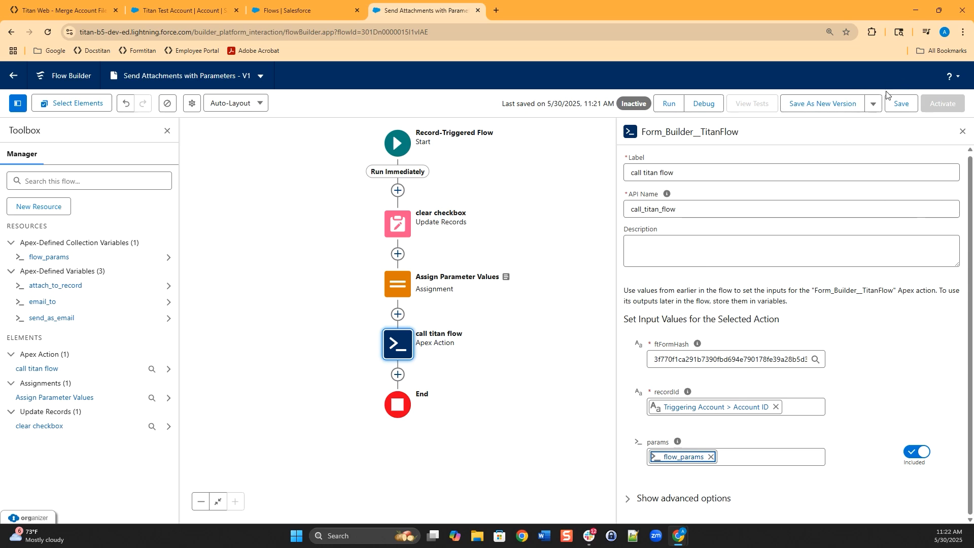
left_click(900, 104)
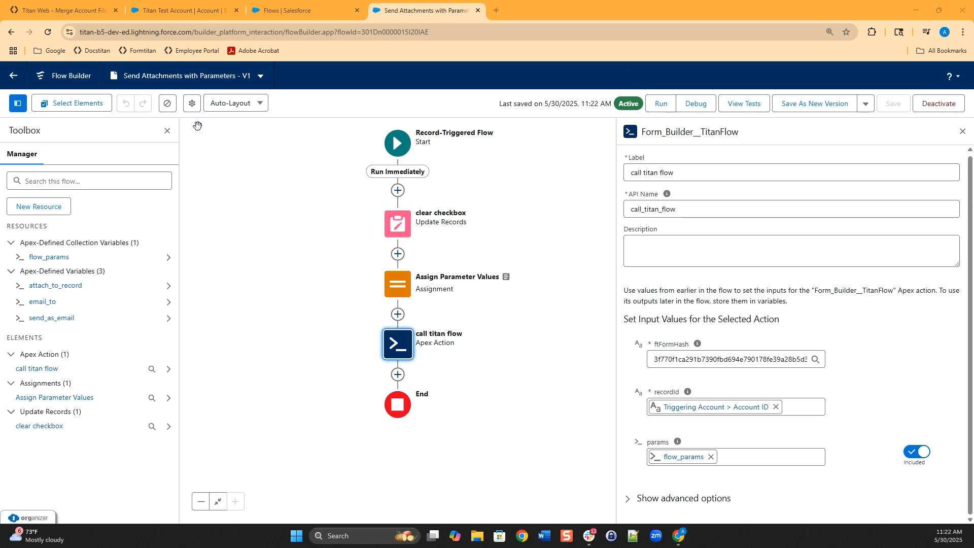
left_click(186, 8)
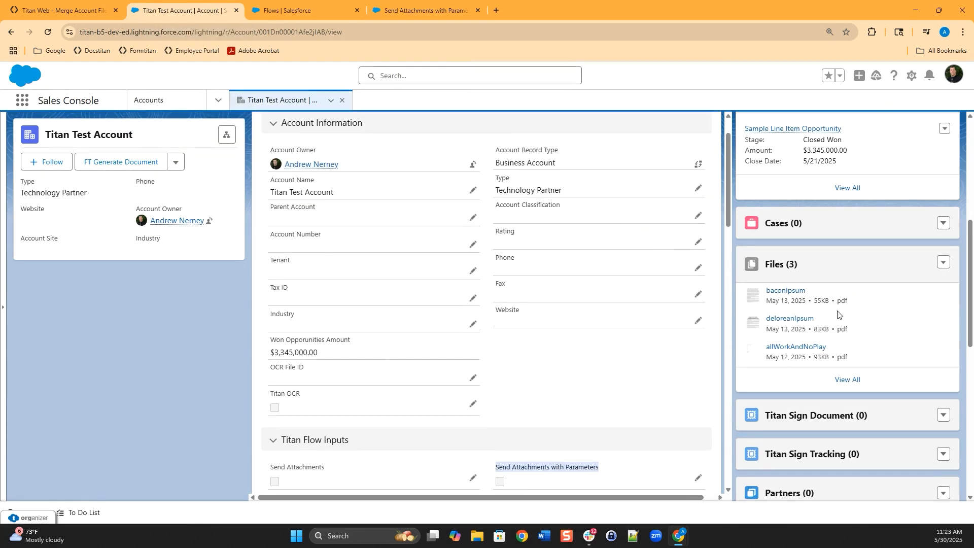
- Tick Send Attachments with Parameters on Titan Test Account and save it to trigger the flow
scroll(837, 315, "up", 2)
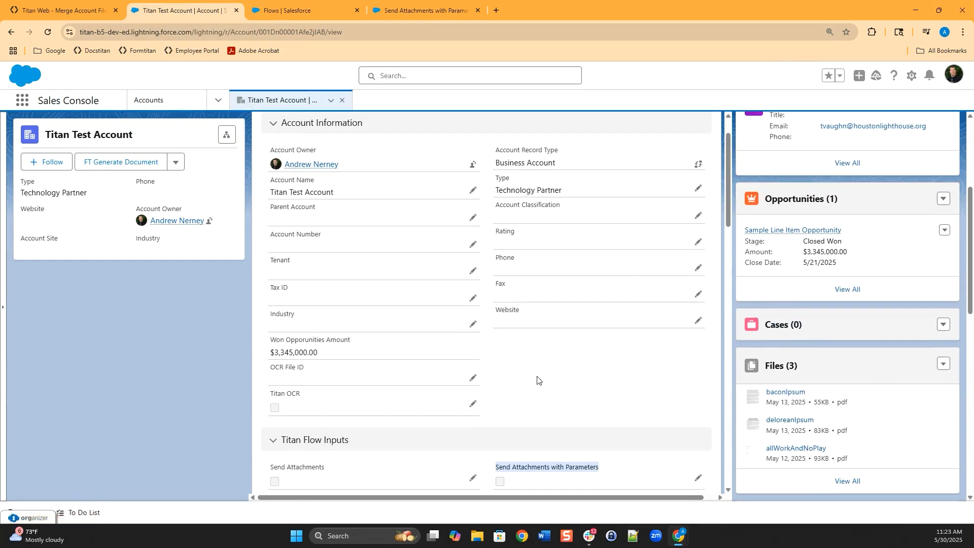
scroll(622, 441, "down", 1)
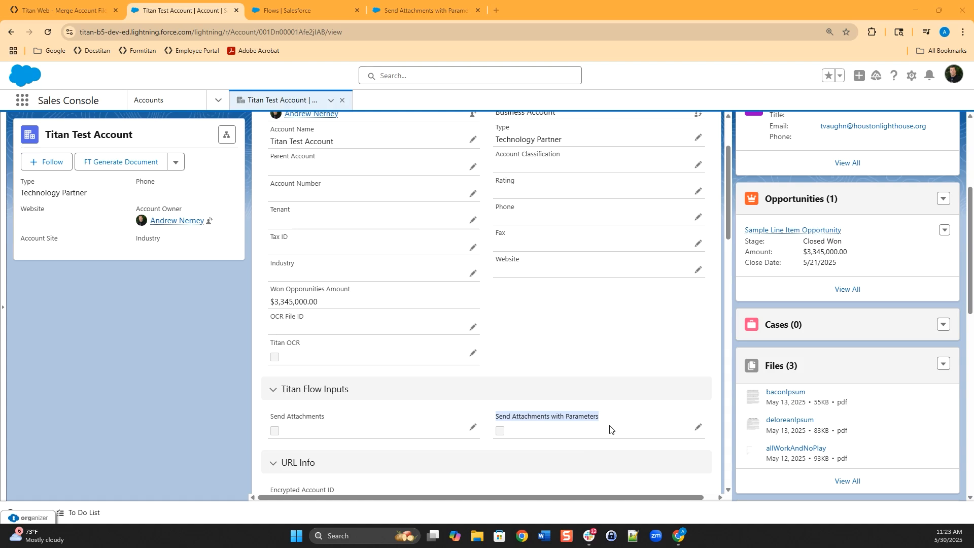
left_click(698, 427)
left_click(497, 302)
scroll(789, 373, "down", 2)
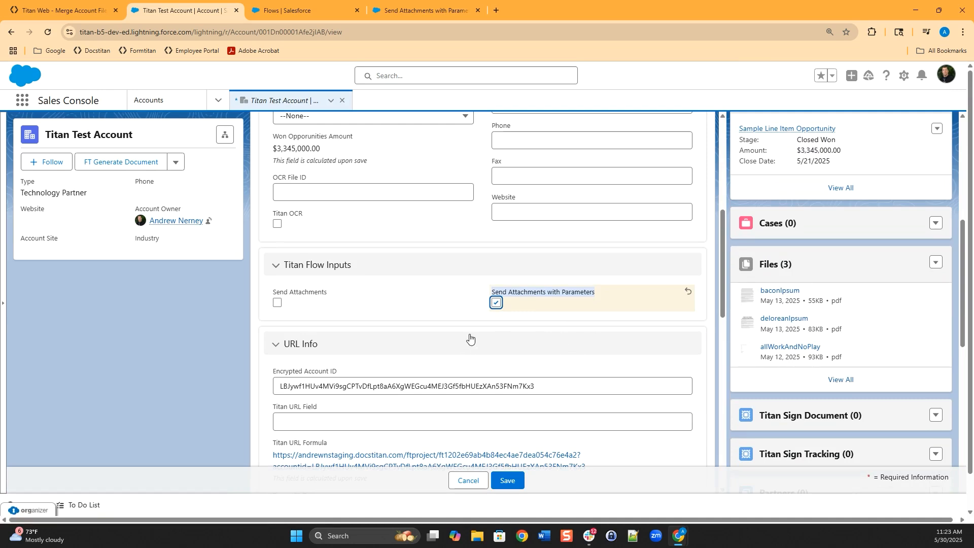
left_click(506, 480)
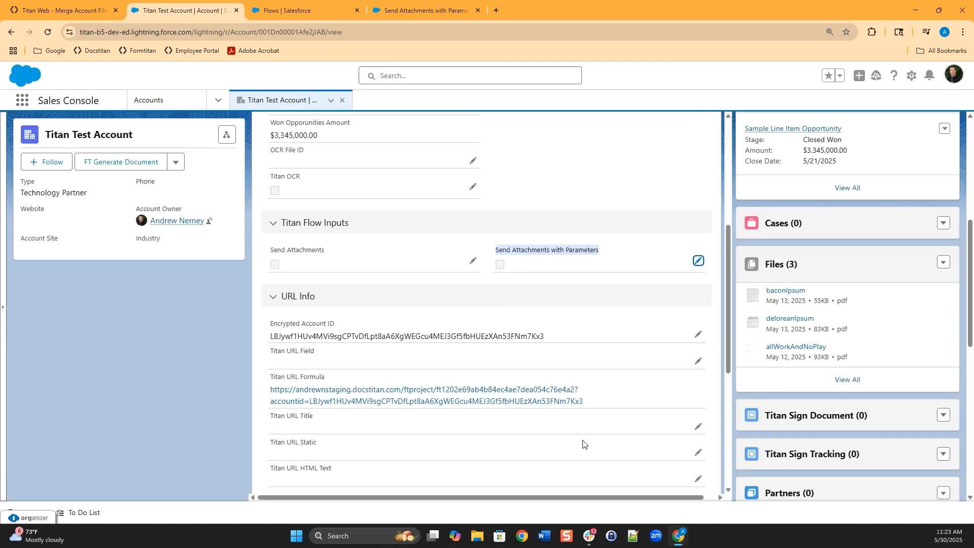
scroll(562, 414, "up", 3)
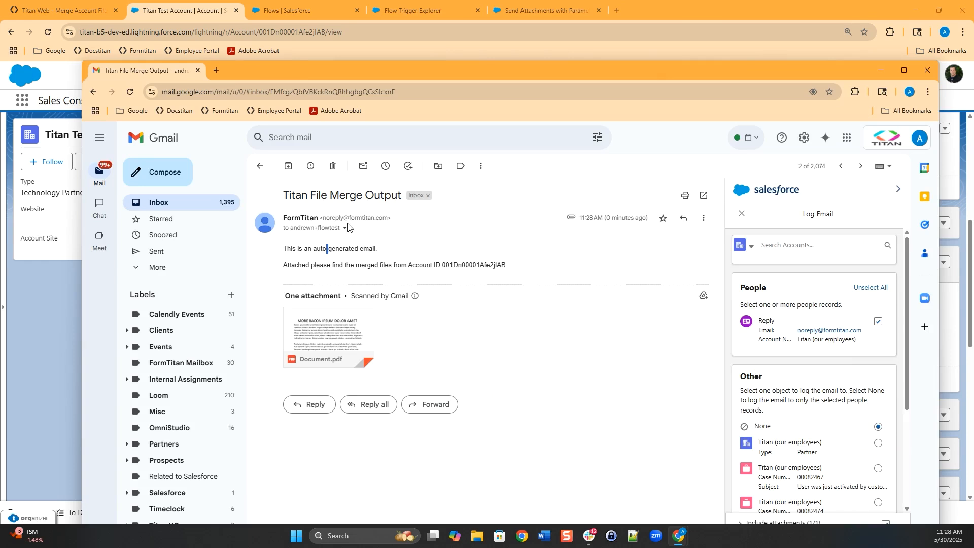
left_click(346, 228)
- Check the recipient address and preview the pages of the merged Document.pdf attachment
left_click_drag(507, 261, 400, 258)
left_click(419, 335)
left_click(330, 334)
scroll(562, 310, "down", 10)
scroll(561, 311, "up", 15)
scroll(560, 311, "down", 13)
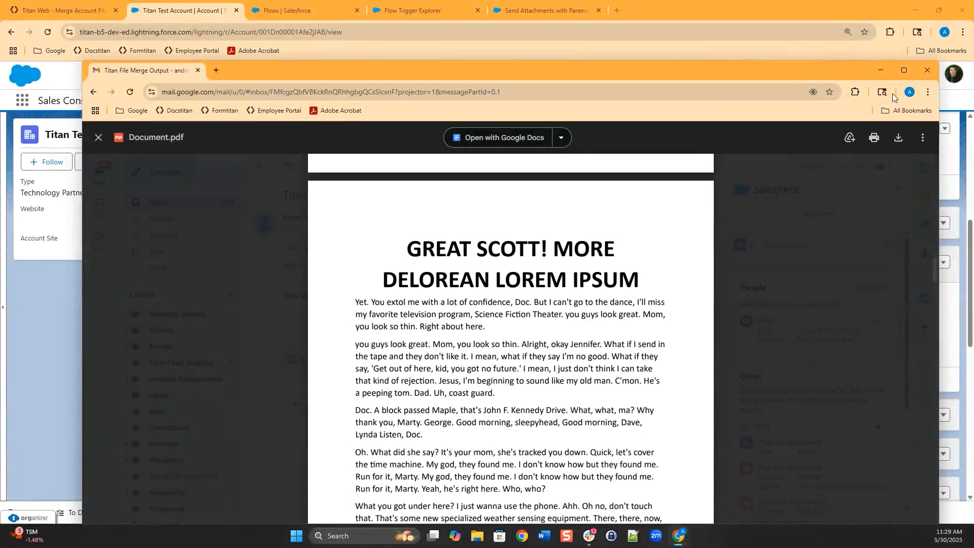
- Close the Gmail window and return to the Titan Test Account record
left_click(928, 70)
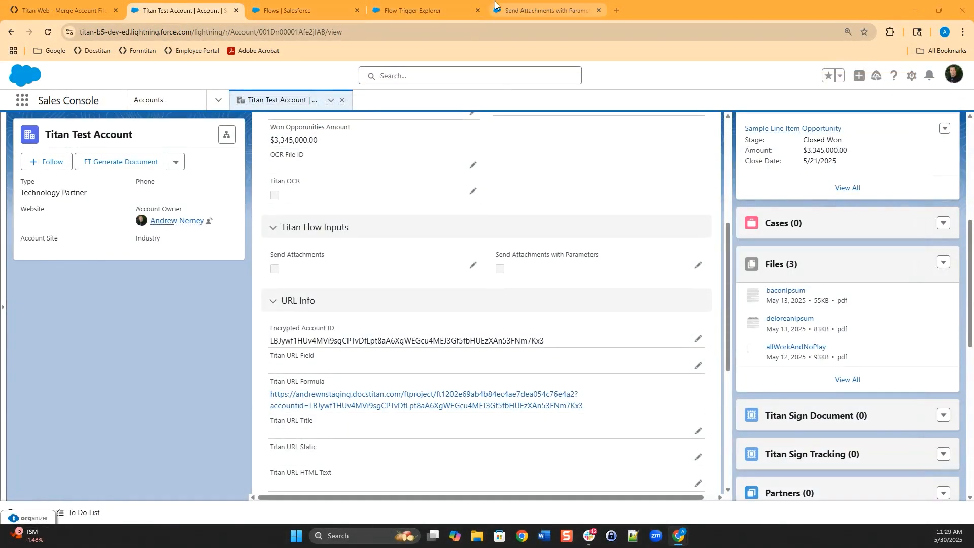
left_click(289, 10)
left_click(195, 7)
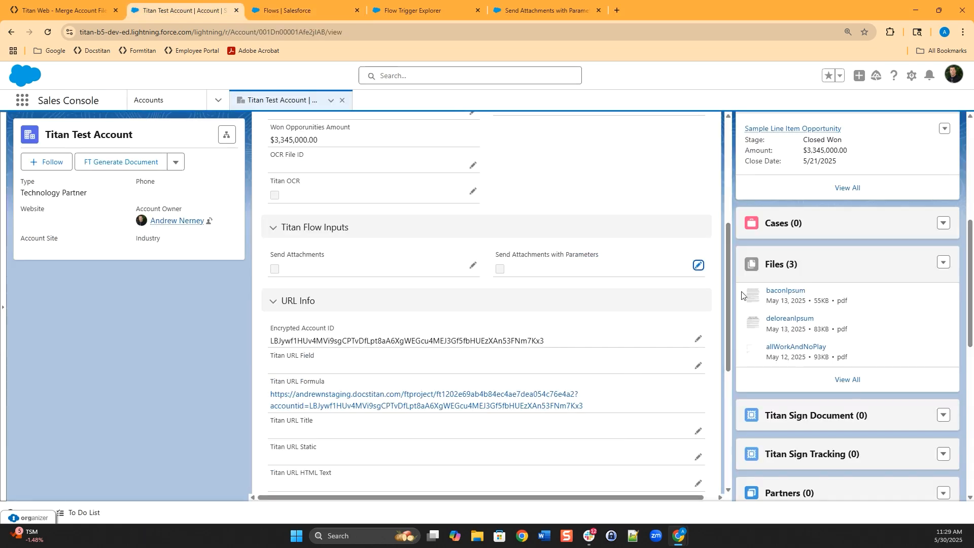
- View all of the account's Files, highlight the newest Document.pdf, and bring Gmail back into view
left_click(844, 383)
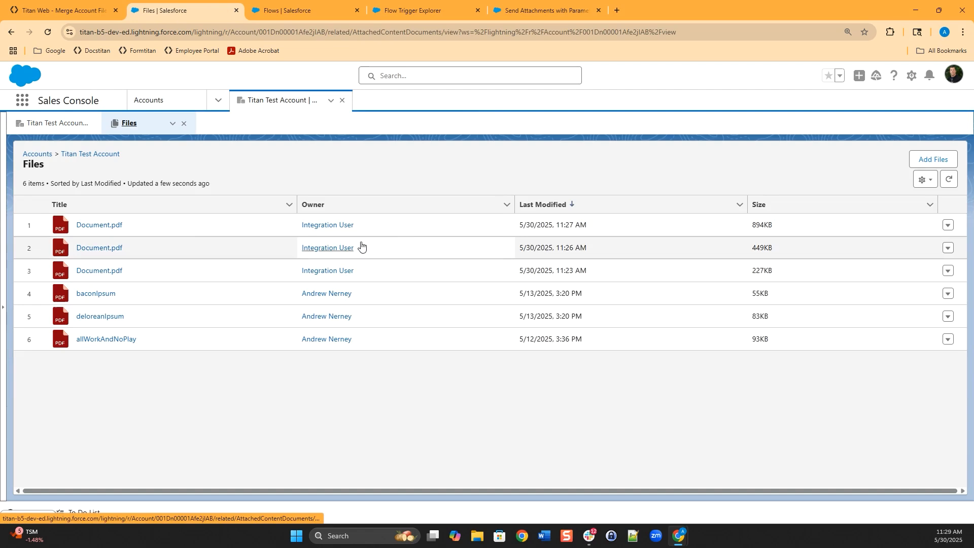
left_click_drag(123, 225, 74, 222)
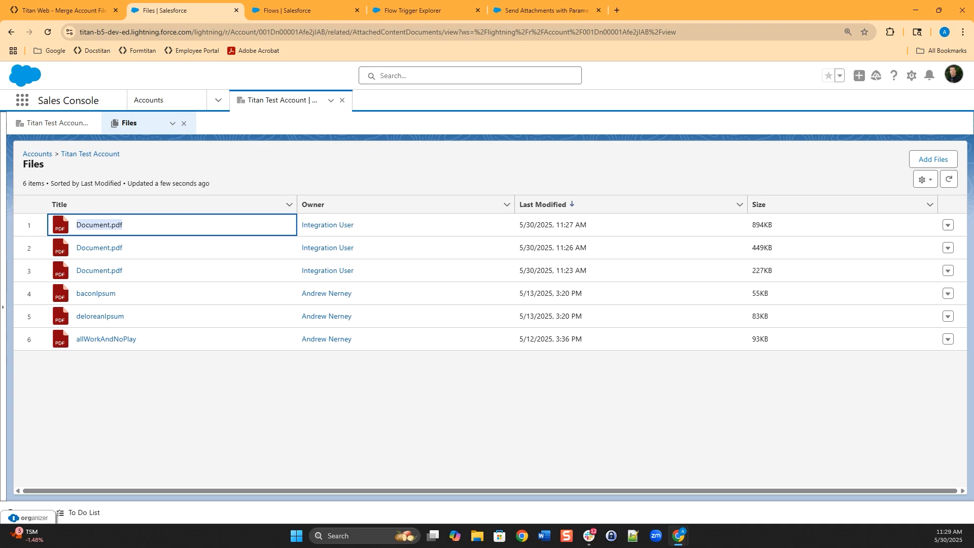
left_click_drag(1, 66, 740, 80)
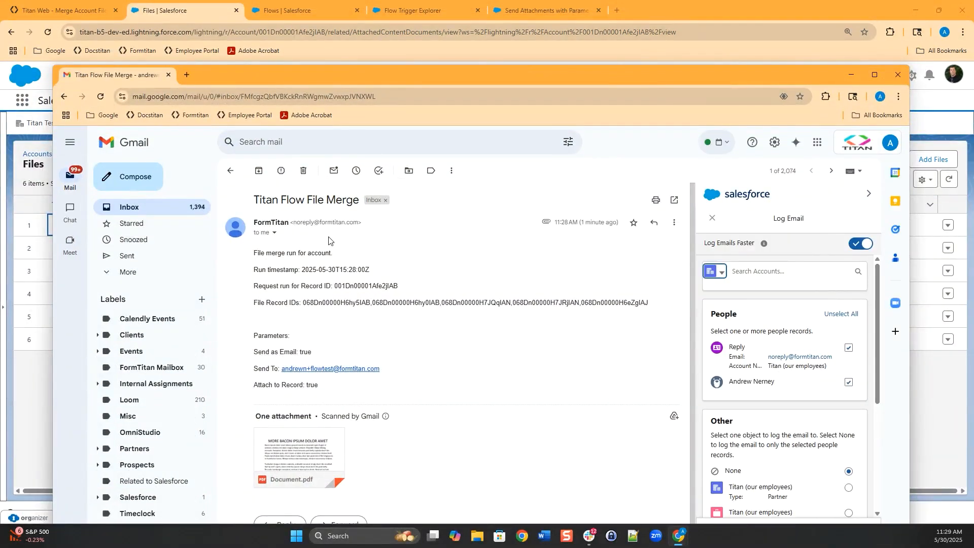
left_click_drag(256, 253, 558, 303)
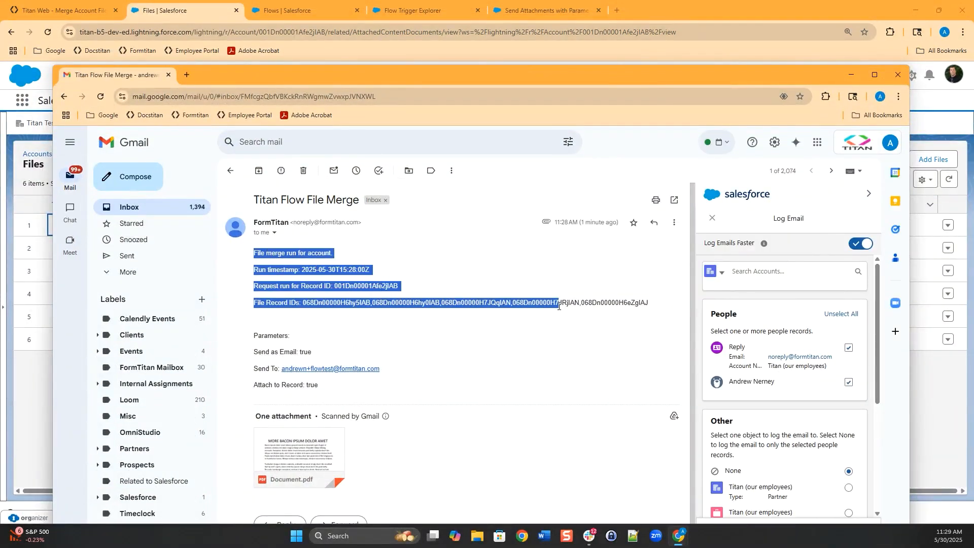
left_click(502, 358)
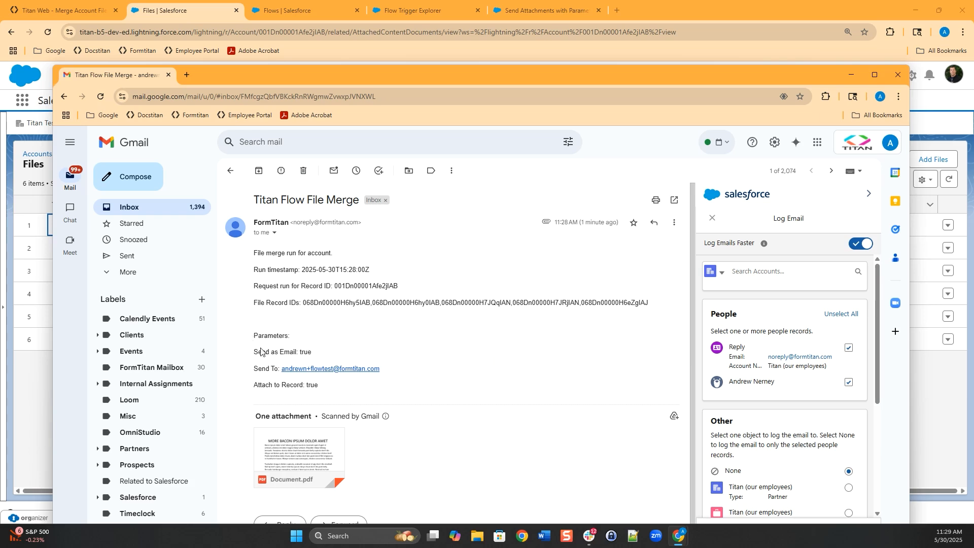
left_click_drag(318, 358, 293, 356)
left_click_drag(383, 369, 279, 365)
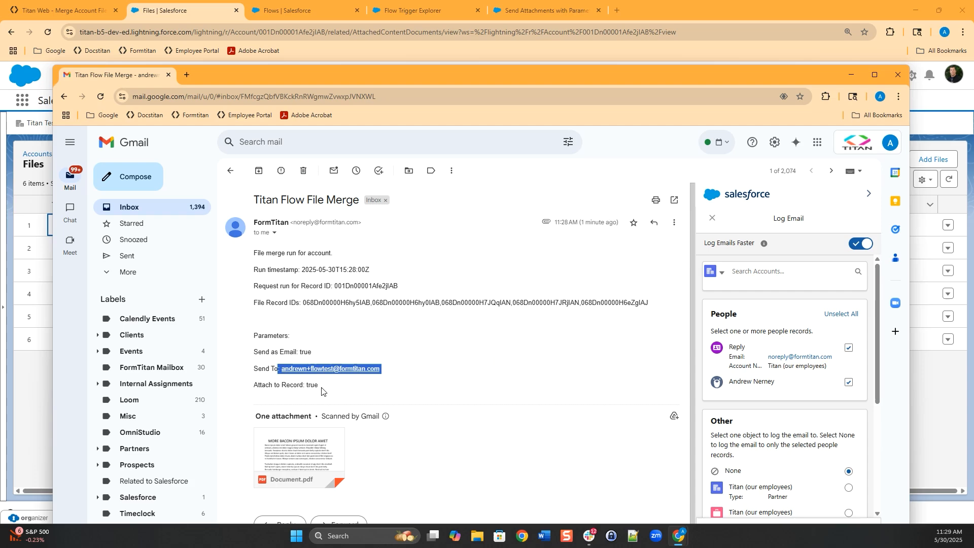
left_click_drag(321, 390, 311, 386)
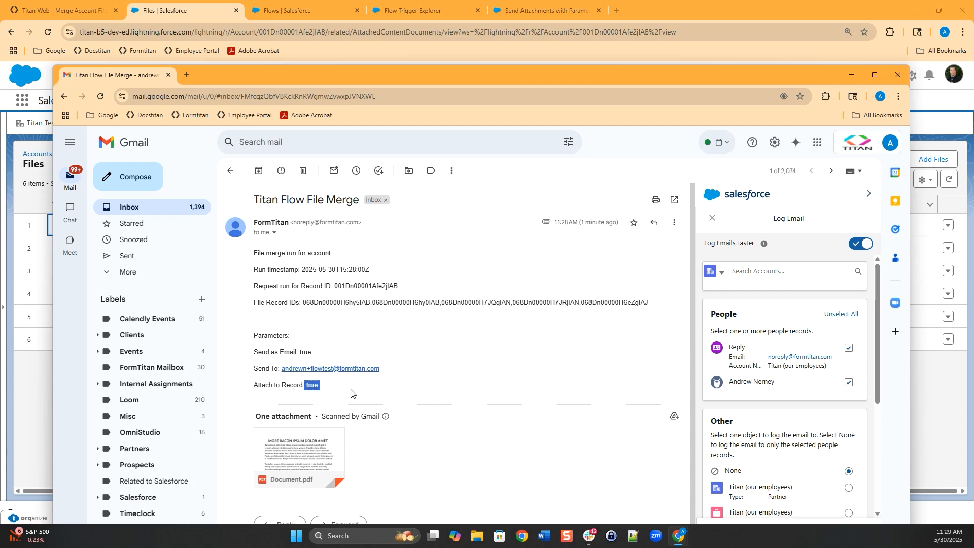